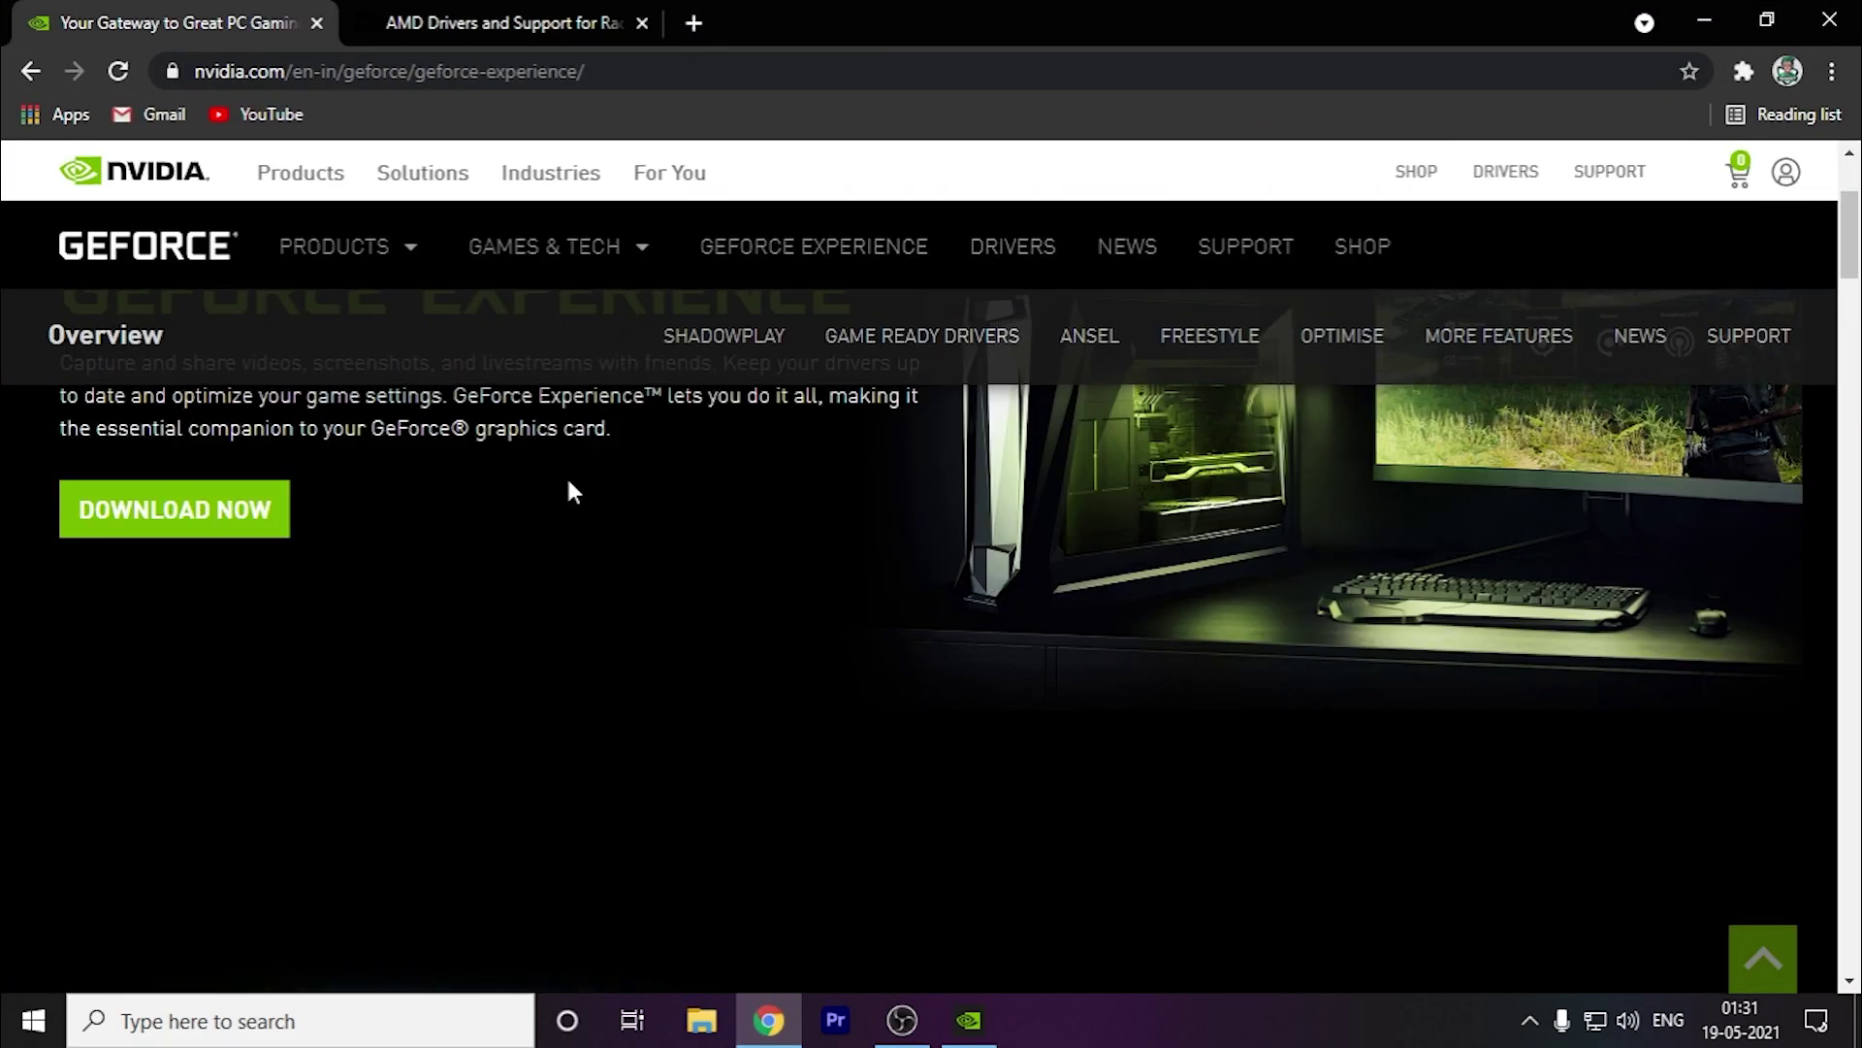
Step: Skim AMD's driver download page, return to the GeForce Experience tab, and show the desktop
{"action": "scroll", "coordinate": [582, 514], "scroll_direction": "down", "scroll_amount": 3}
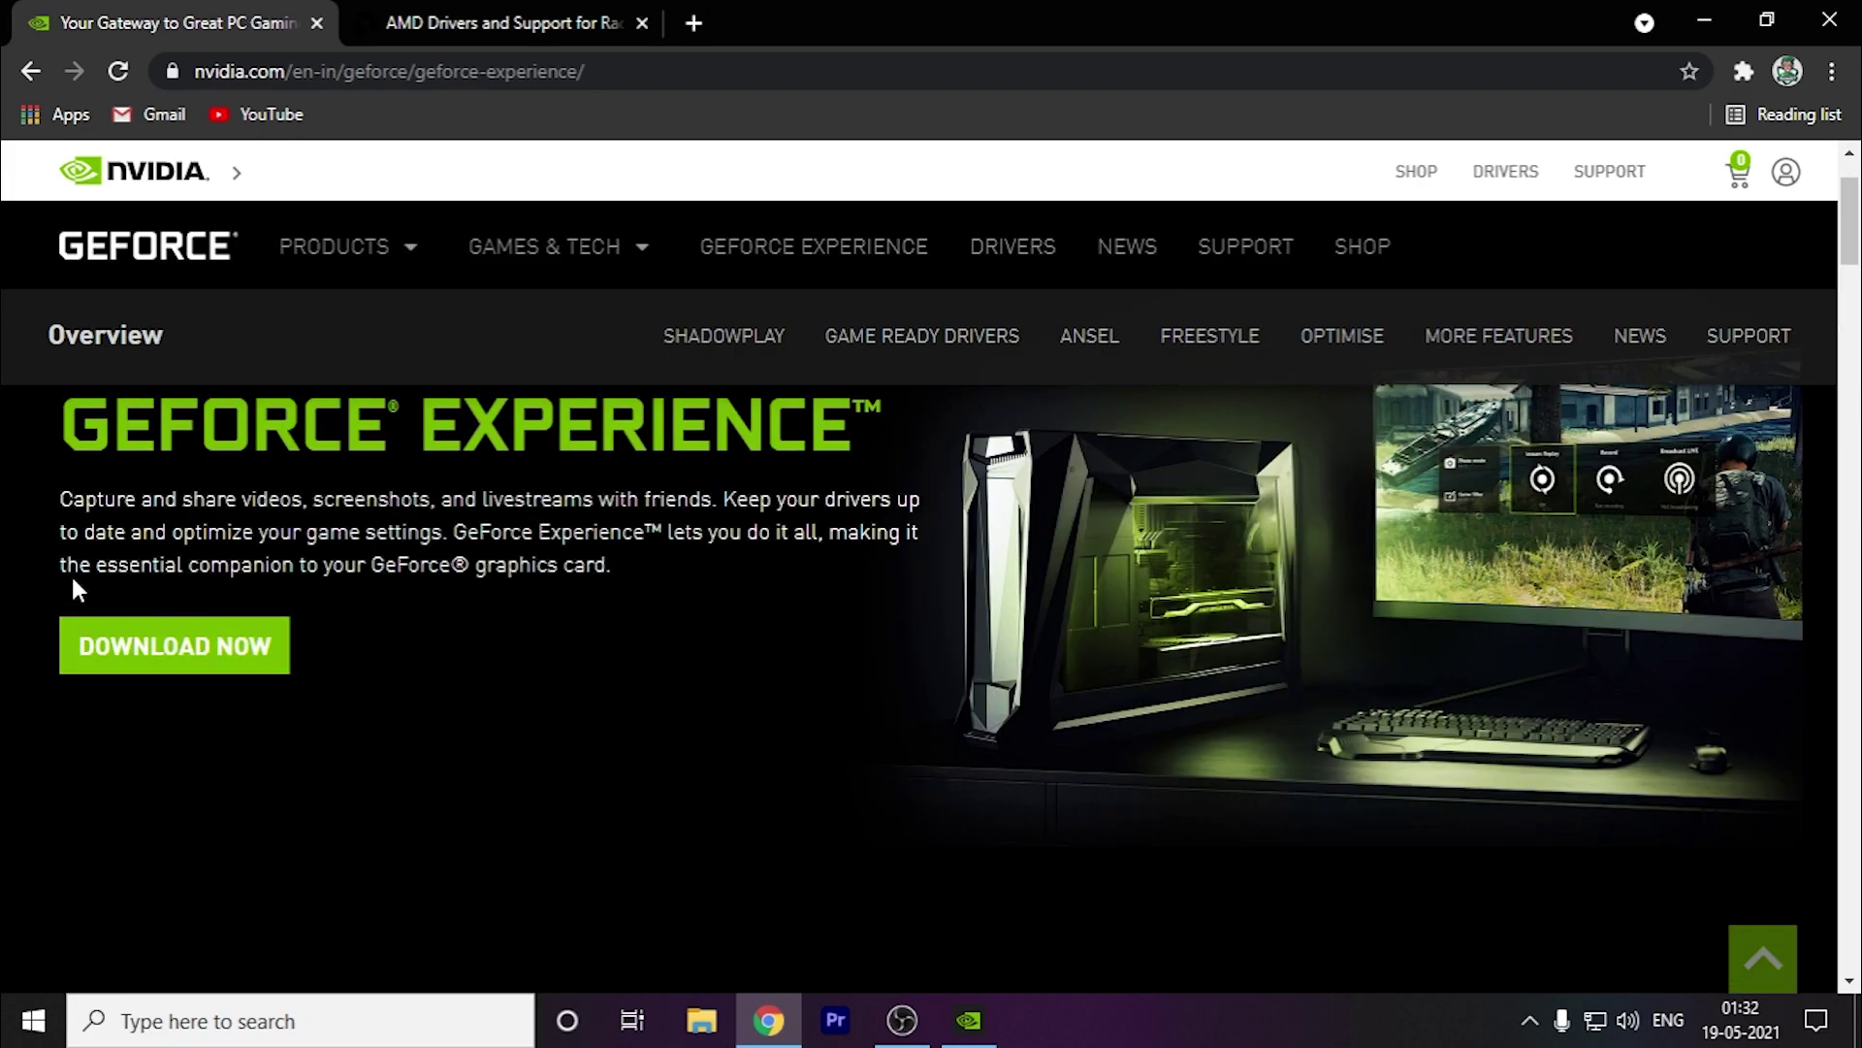
{"action": "left_click", "coordinate": [491, 21]}
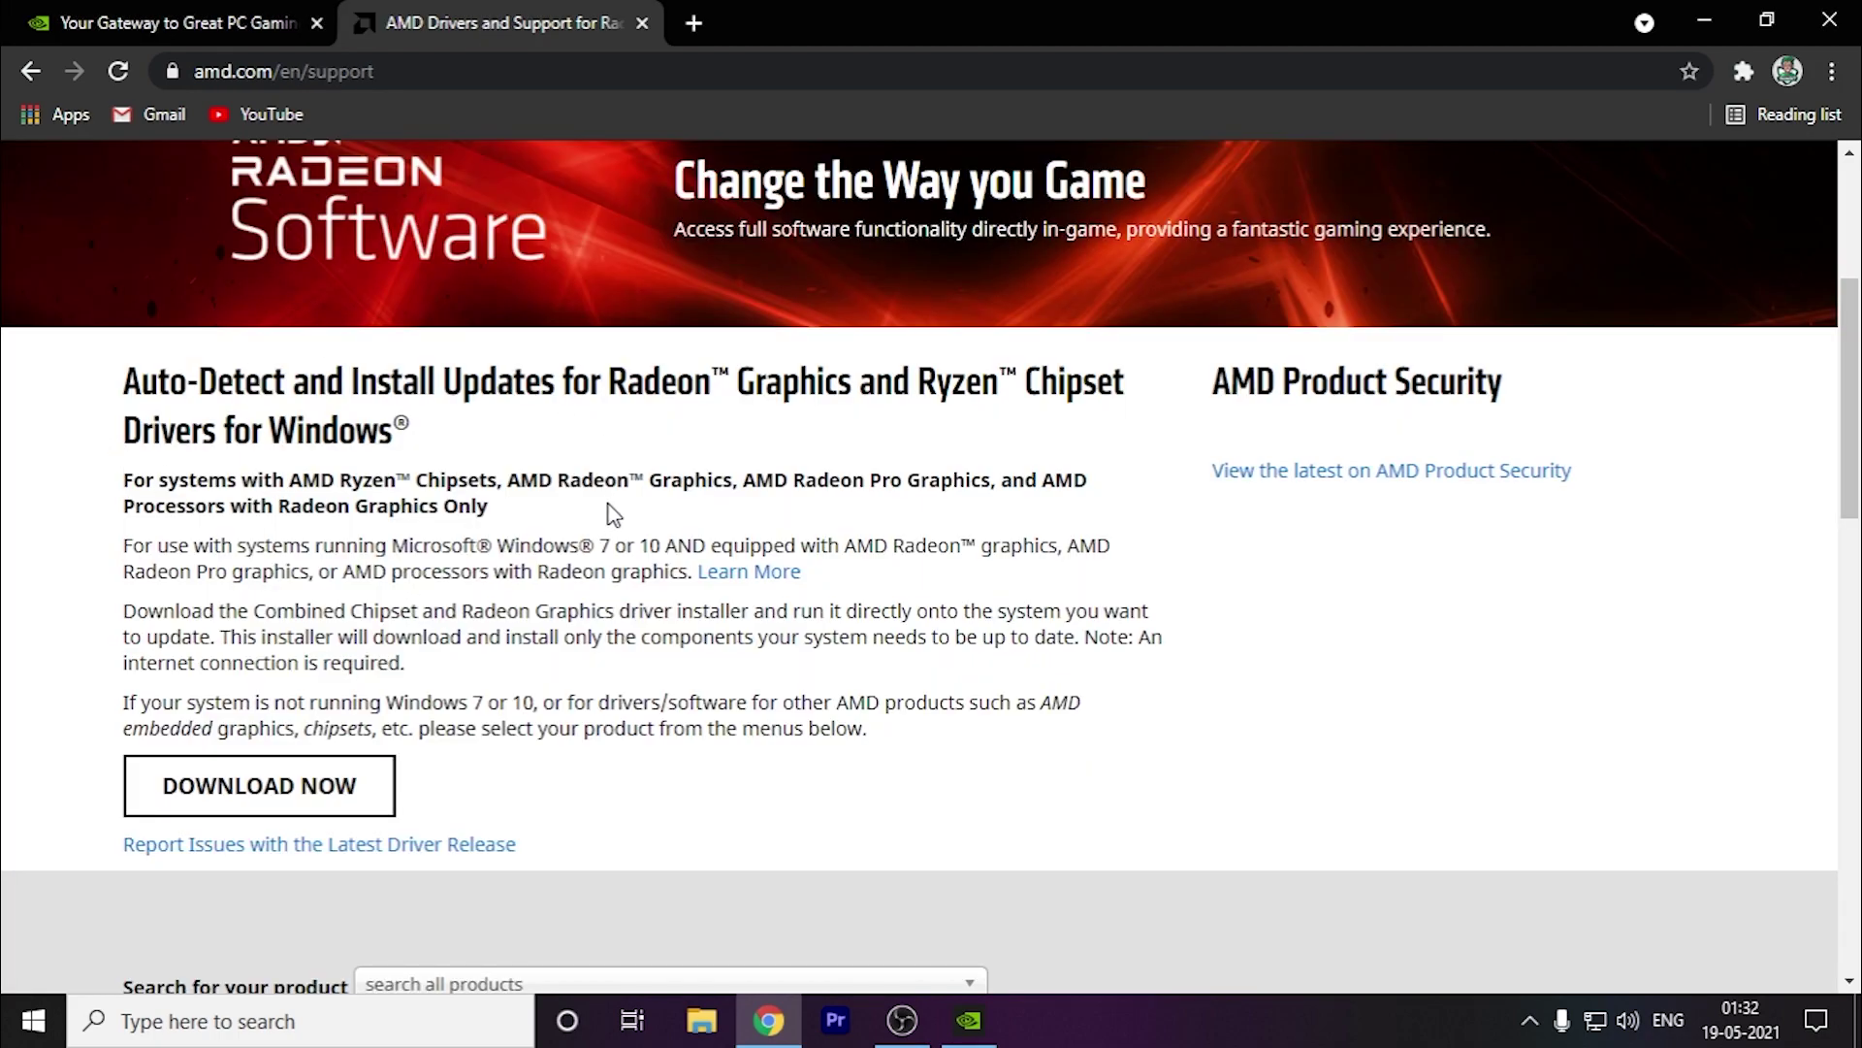
{"action": "scroll", "coordinate": [613, 514], "scroll_direction": "down", "scroll_amount": 1}
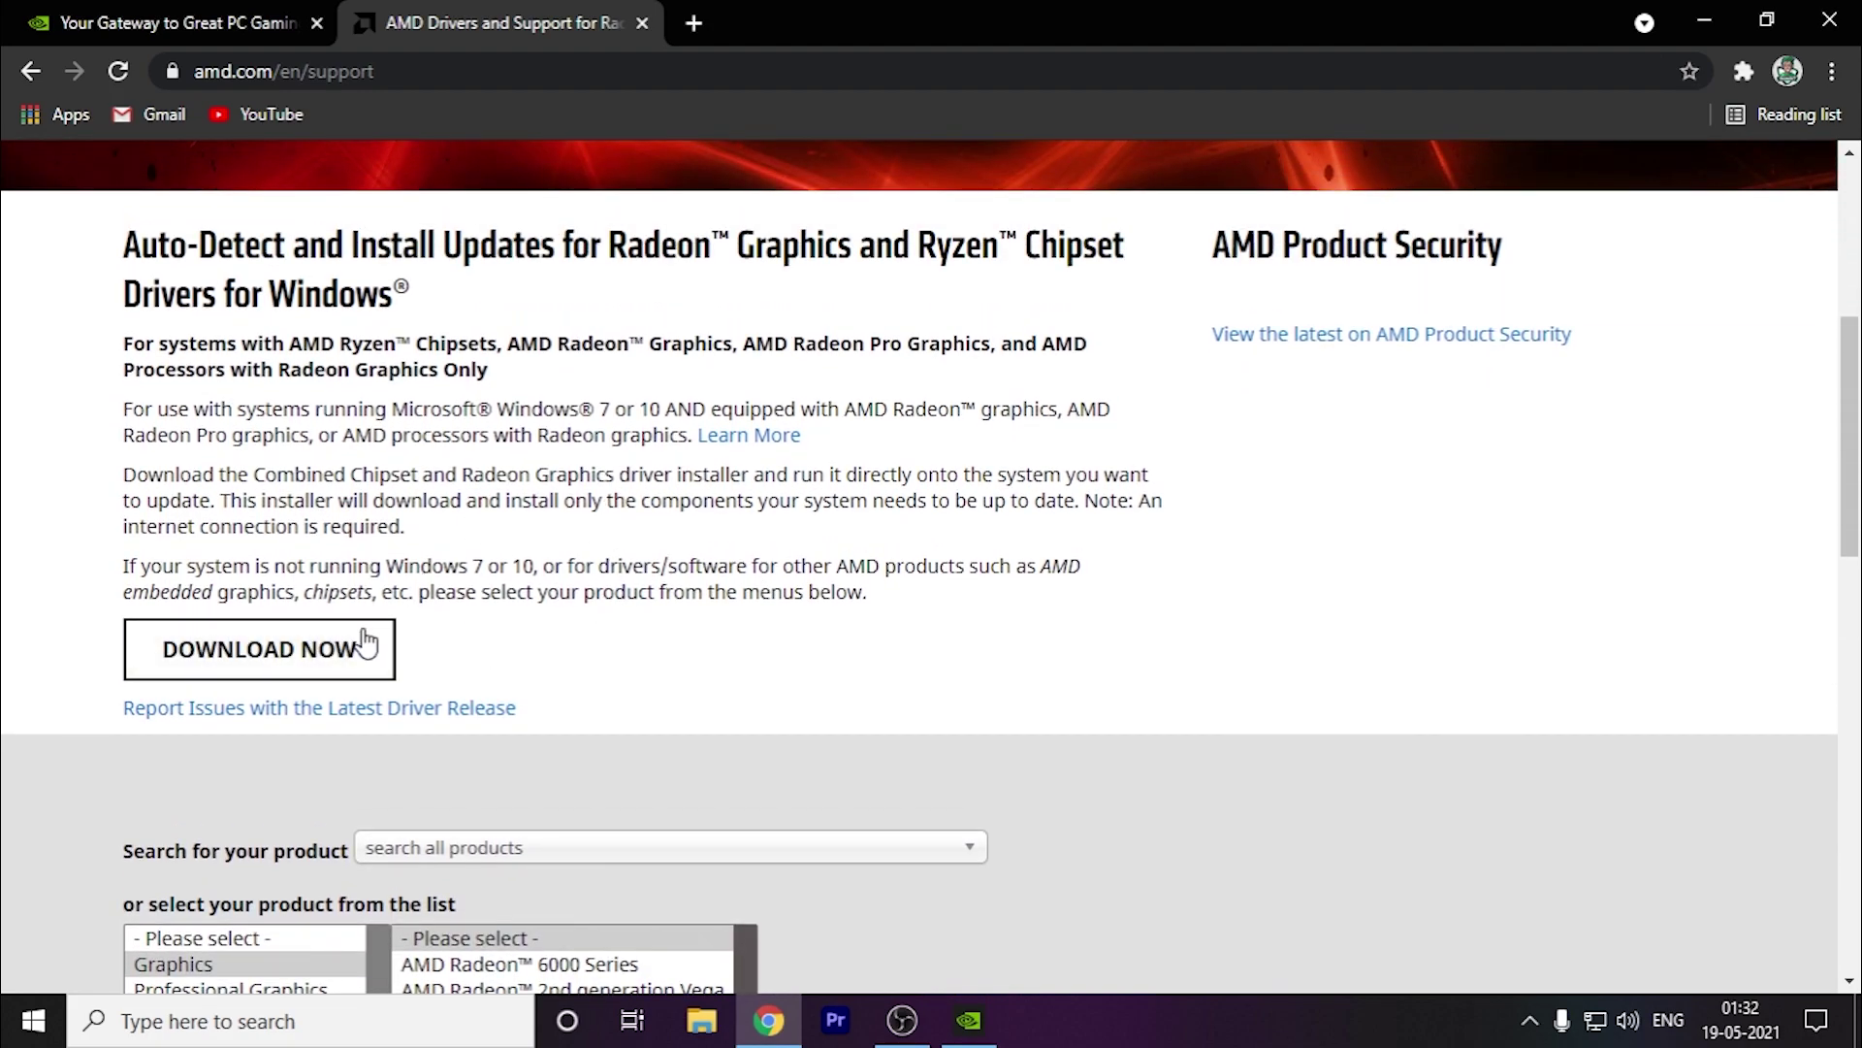
{"action": "left_click", "coordinate": [64, 5]}
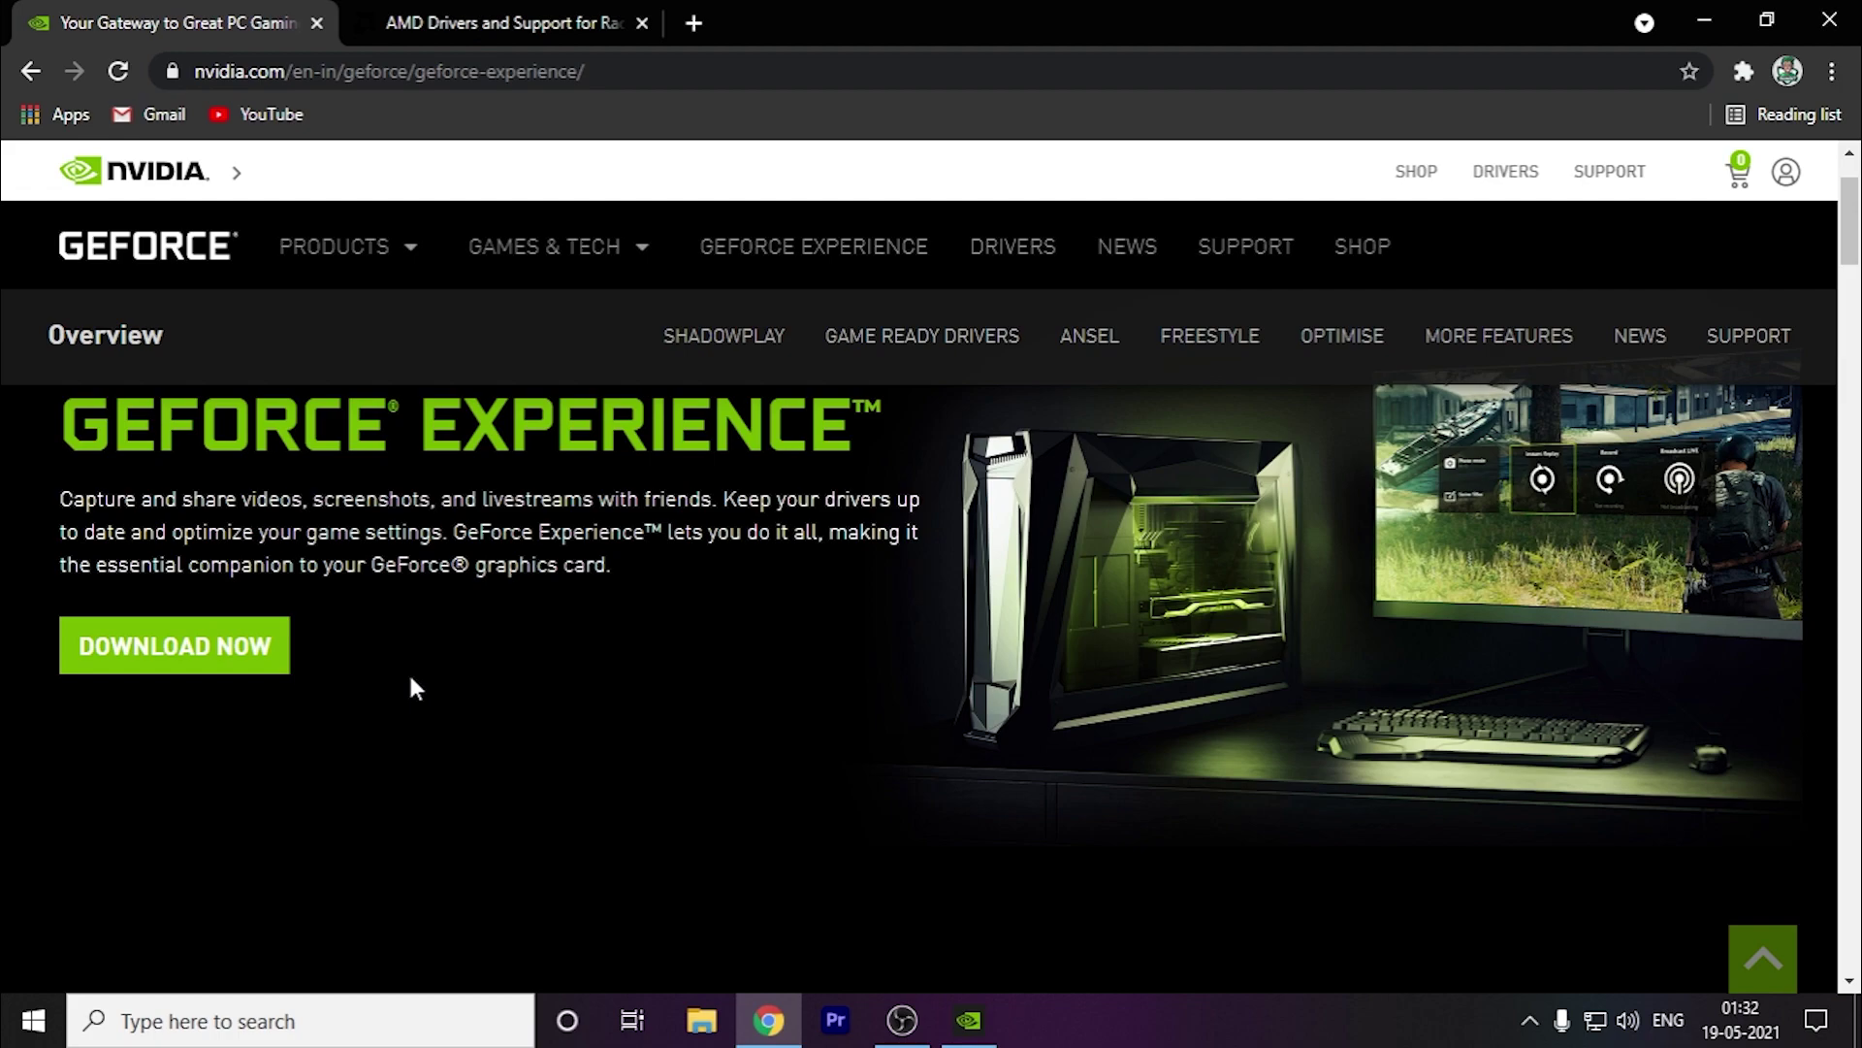
{"action": "key", "text": "super+d"}
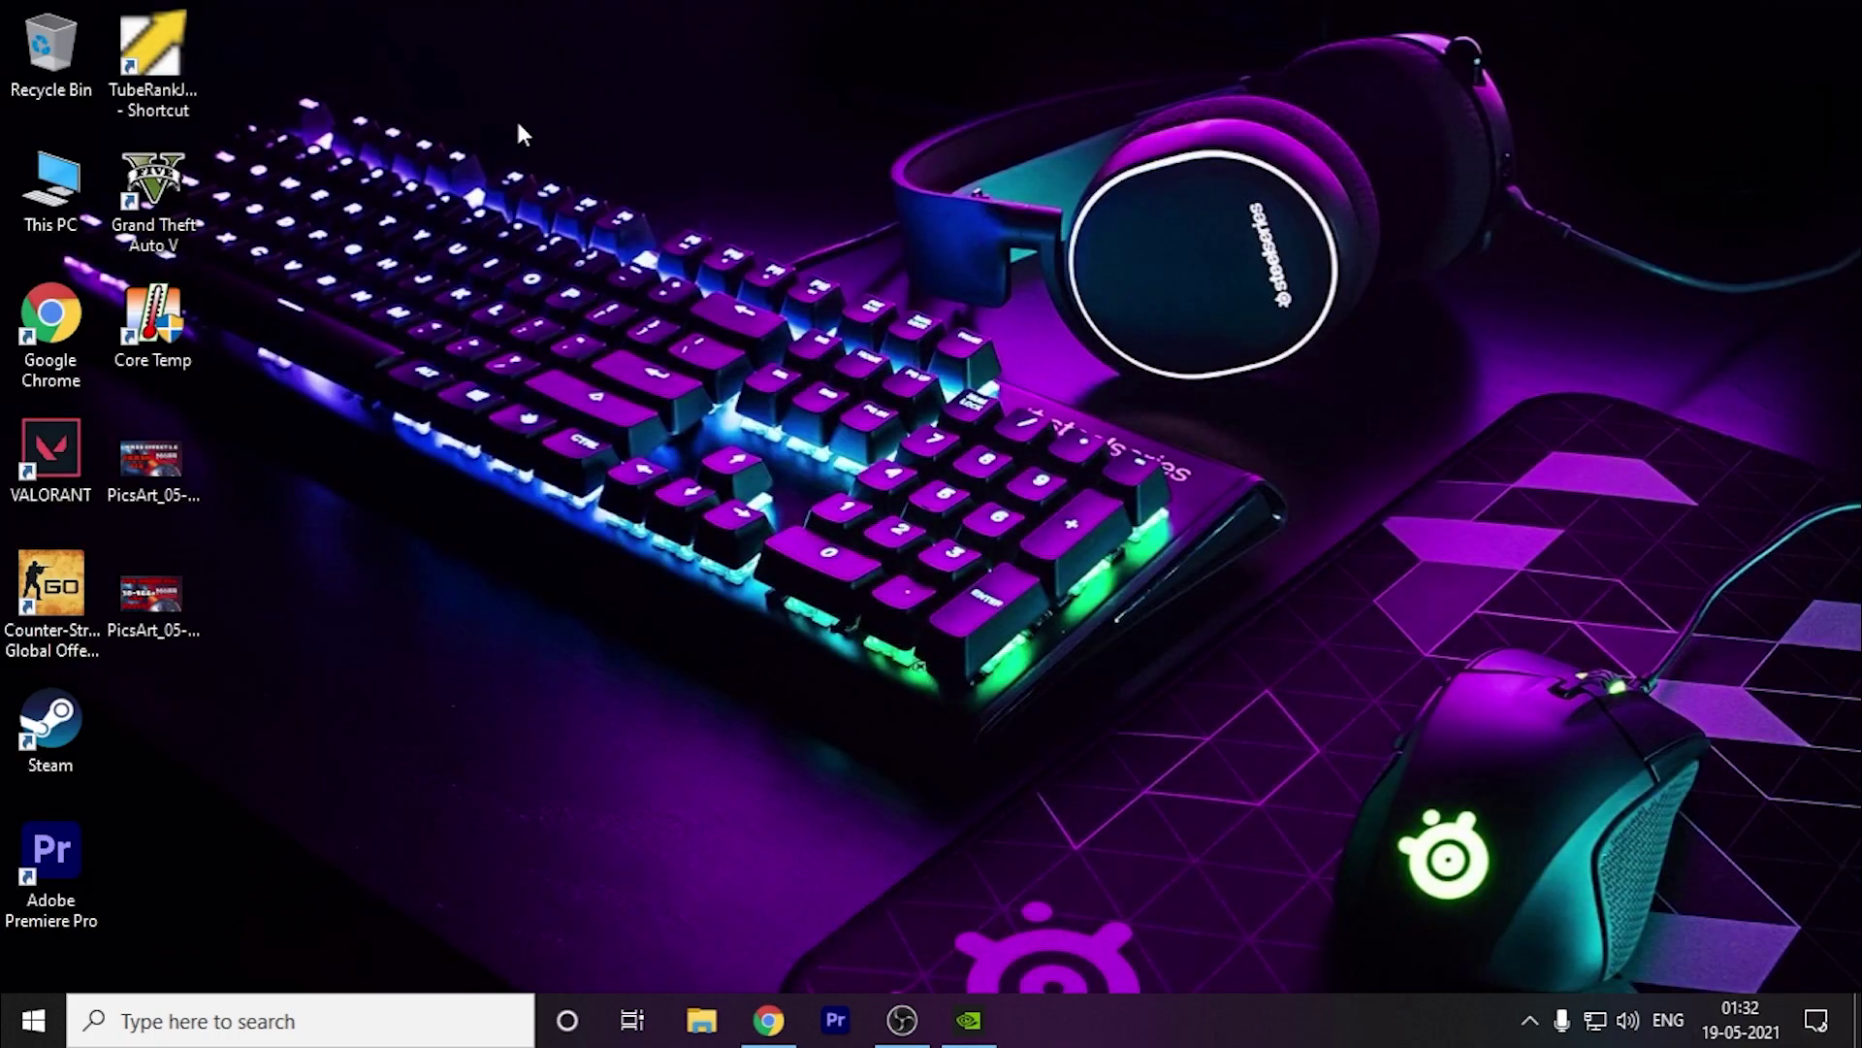
Step: Launch NVIDIA Control Panel to Manage 3D settings' Program Settings with Grand Theft Auto V (gta5.exe) selected
{"action": "right_click", "coordinate": [346, 489]}
{"action": "left_click", "coordinate": [565, 690]}
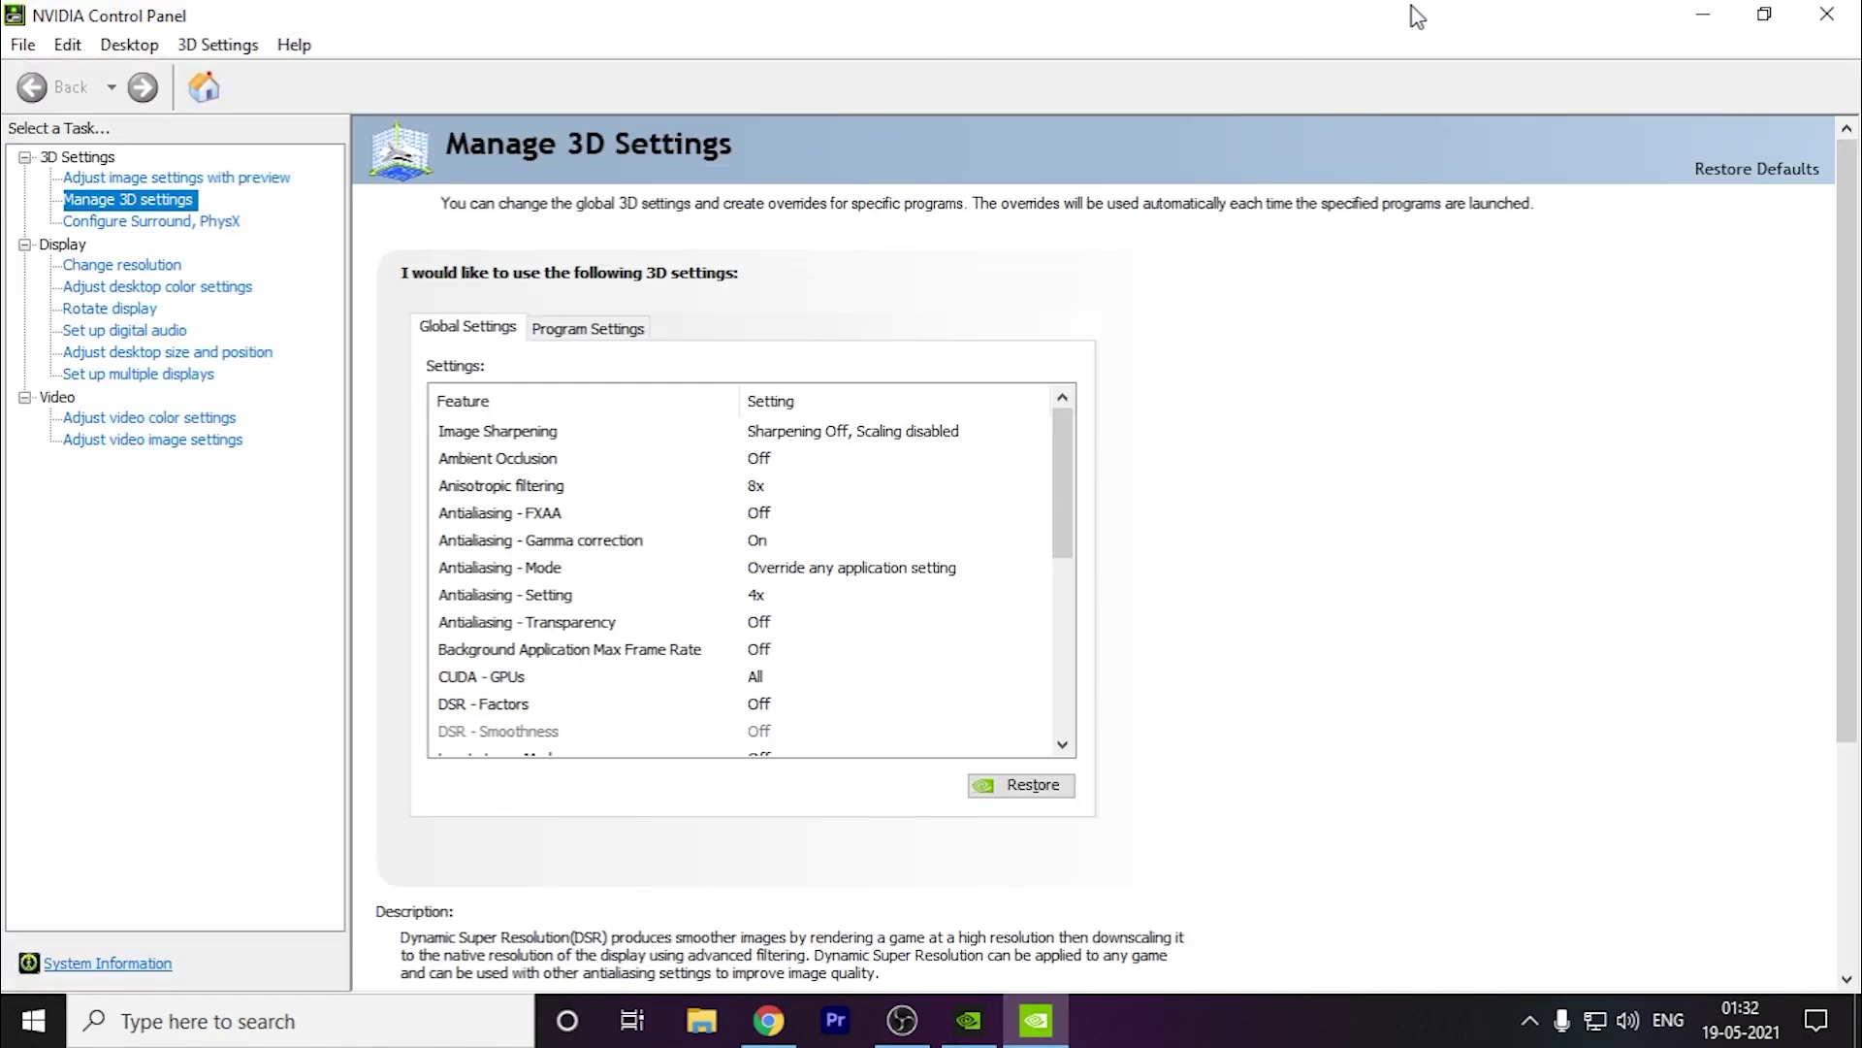
{"action": "left_click", "coordinate": [626, 330]}
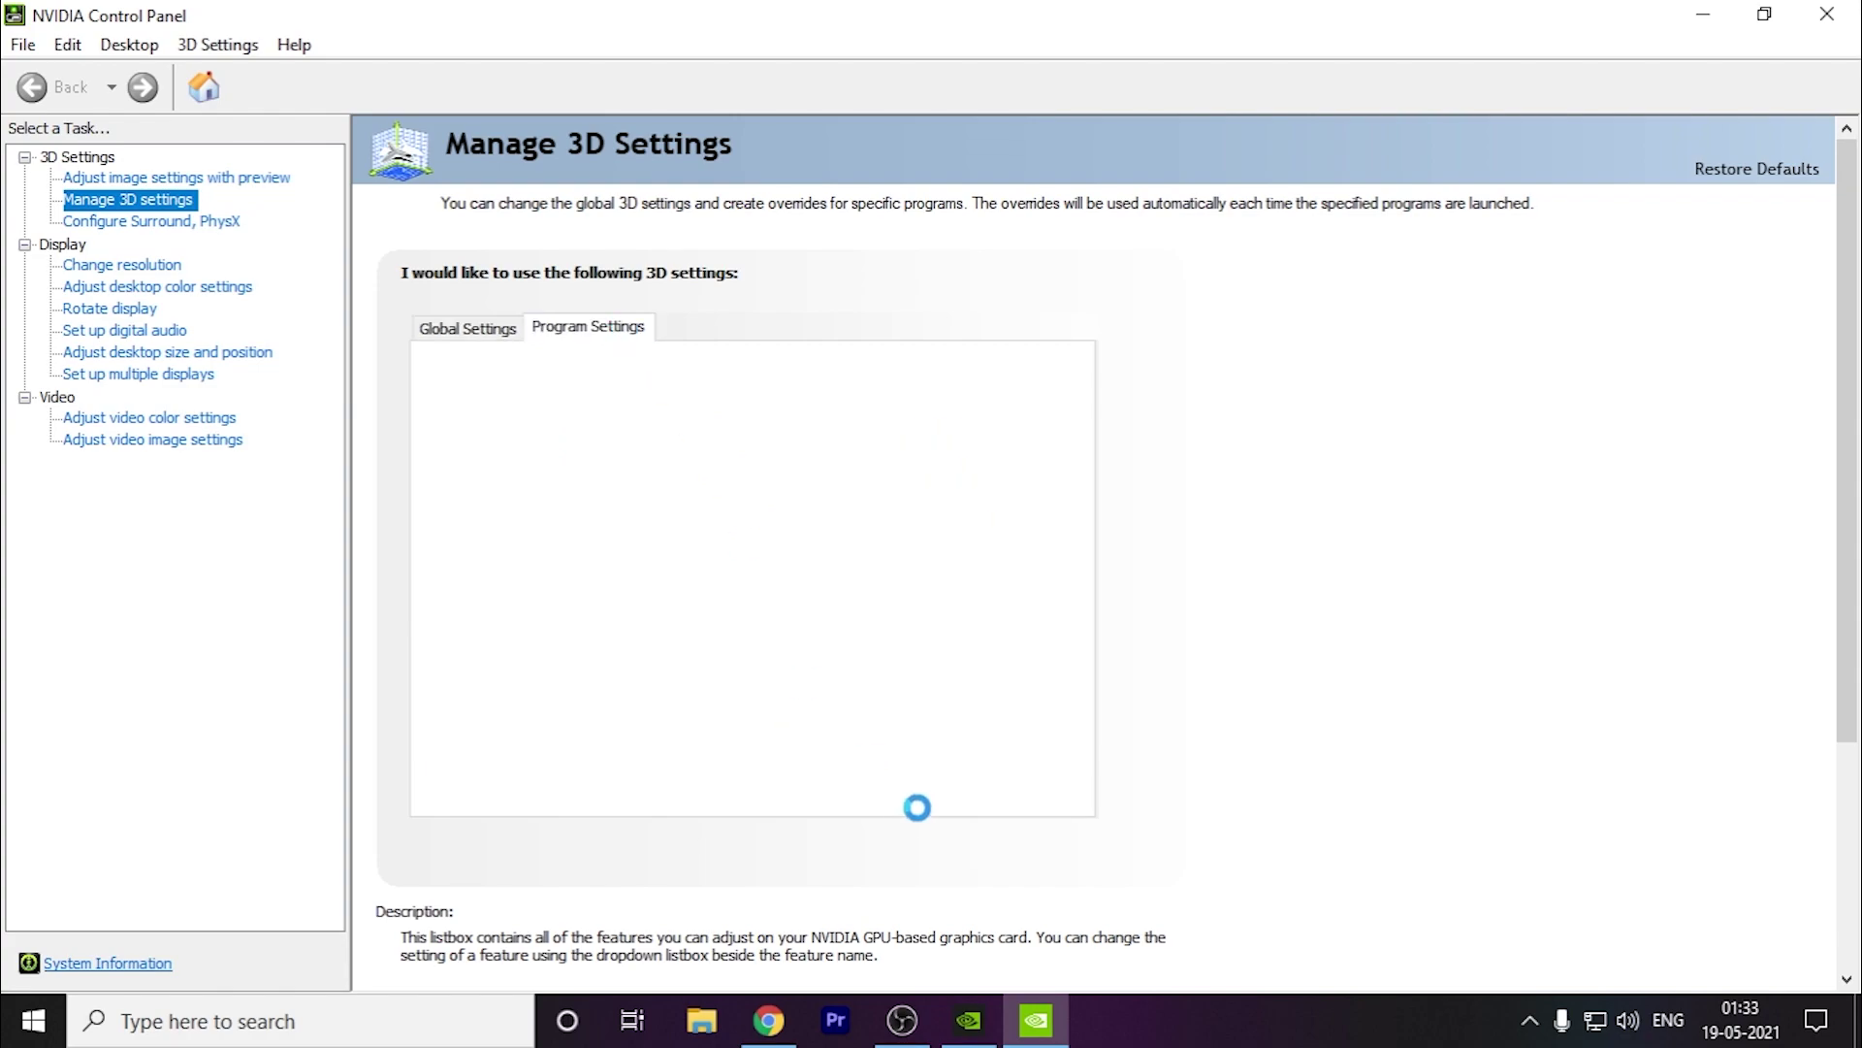
{"action": "left_click", "coordinate": [644, 406]}
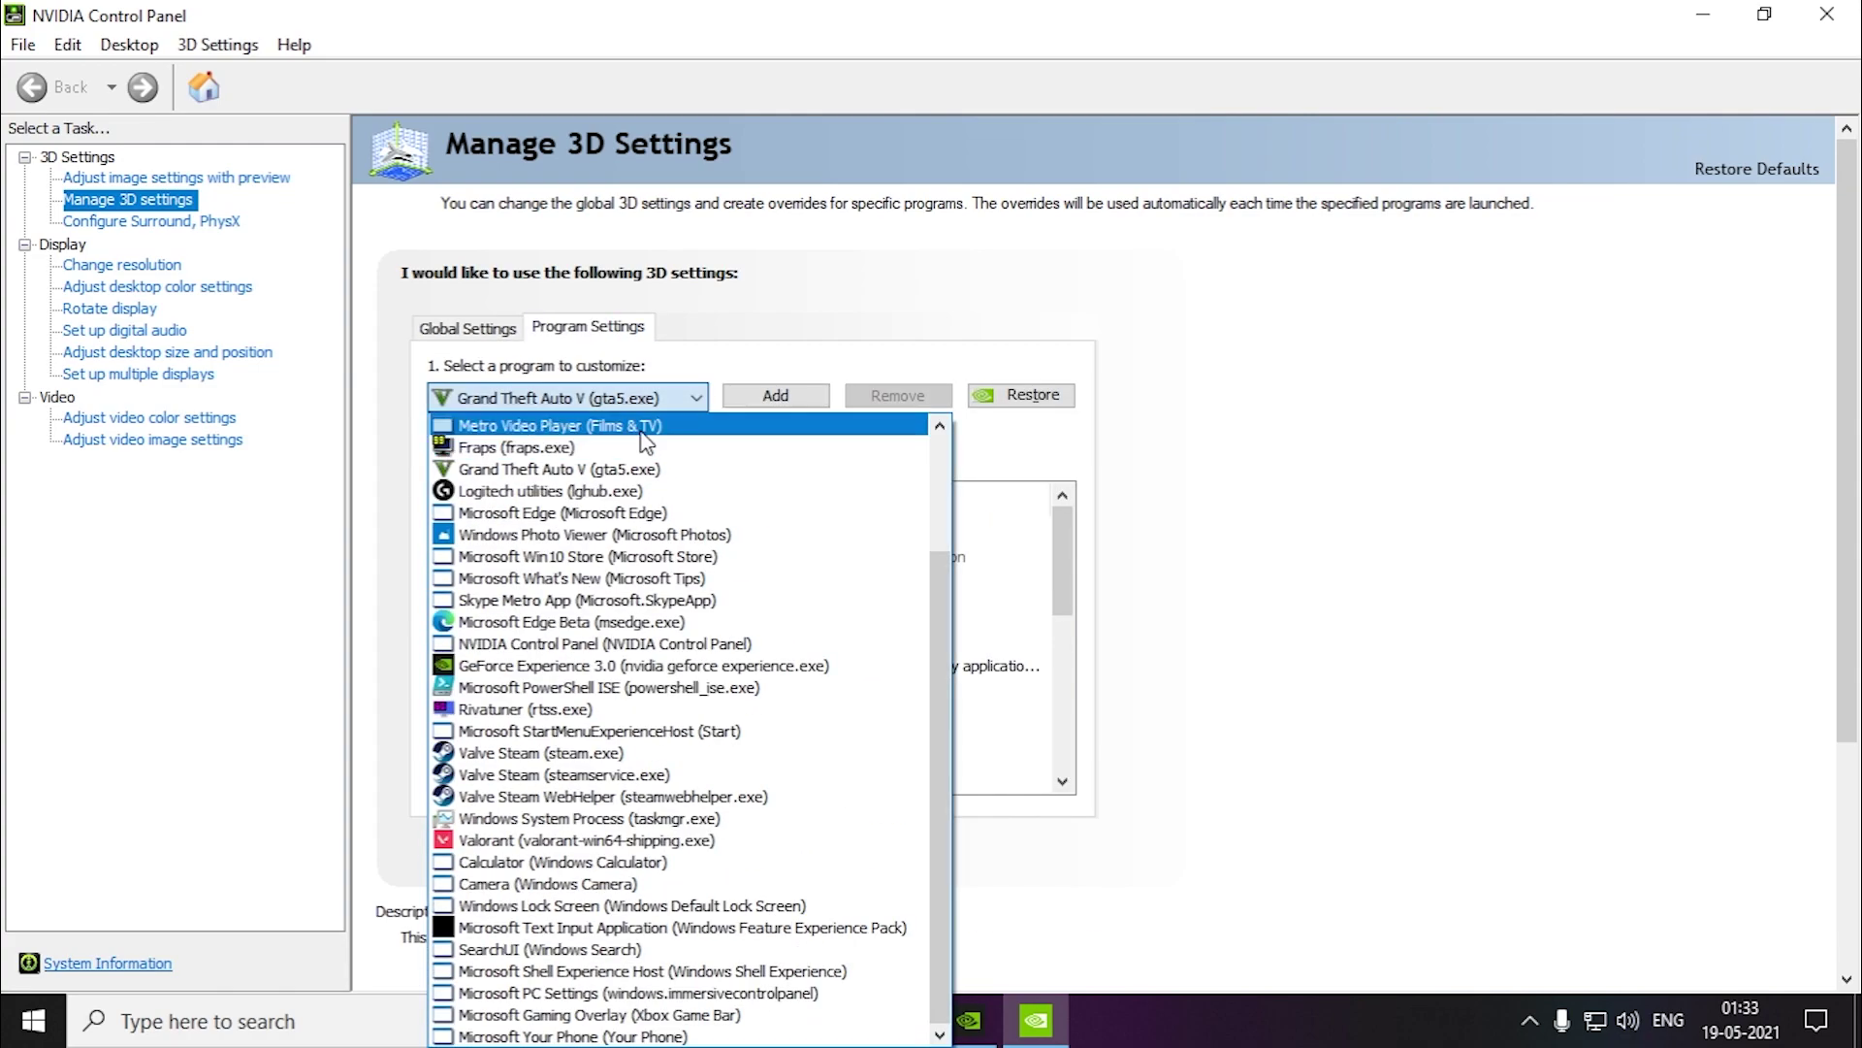
{"action": "left_click", "coordinate": [694, 475]}
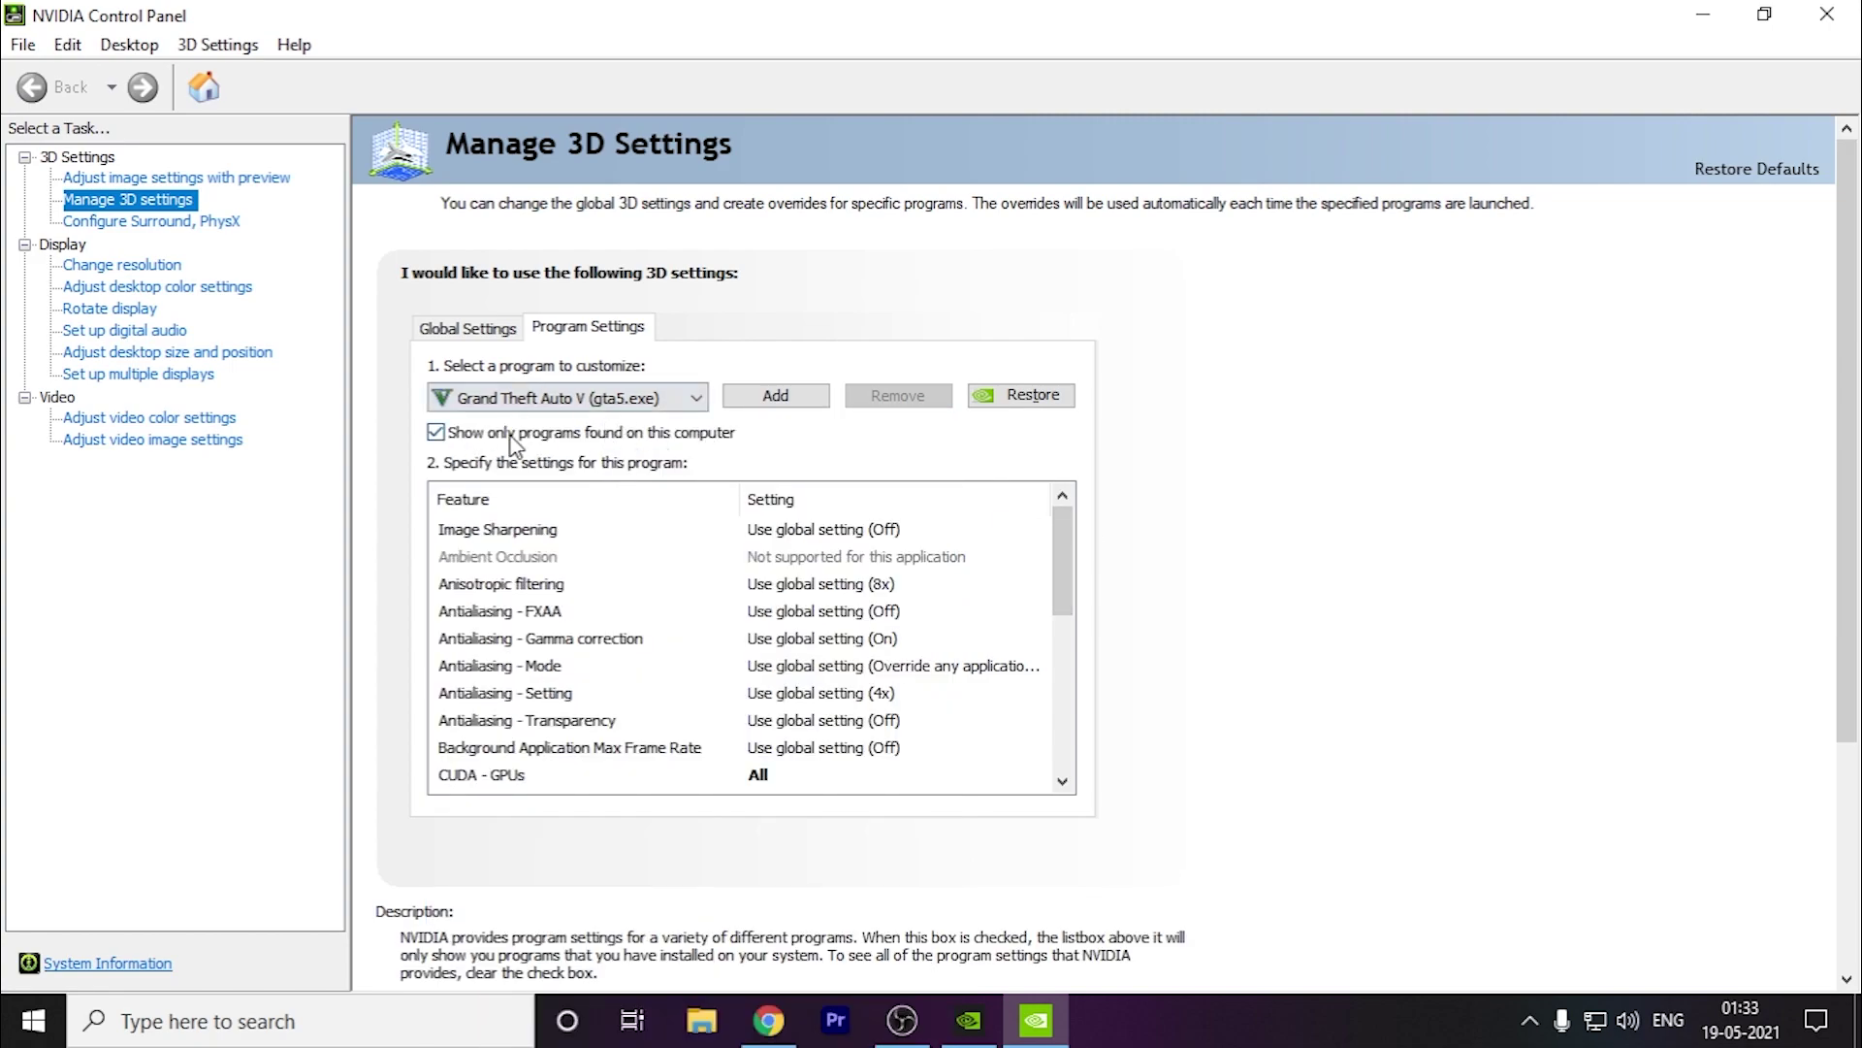
Step: Cancel adding another program, then select GTA V's CUDA - GPUs setting
{"action": "left_click", "coordinate": [818, 402]}
{"action": "left_click", "coordinate": [1229, 359]}
{"action": "mouse_move", "coordinate": [1230, 298]}
{"action": "left_mouse_down"}
{"action": "mouse_move", "coordinate": [1227, 254]}
{"action": "mouse_move", "coordinate": [1236, 325]}
{"action": "left_mouse_up"}
{"action": "left_click", "coordinate": [1179, 747]}
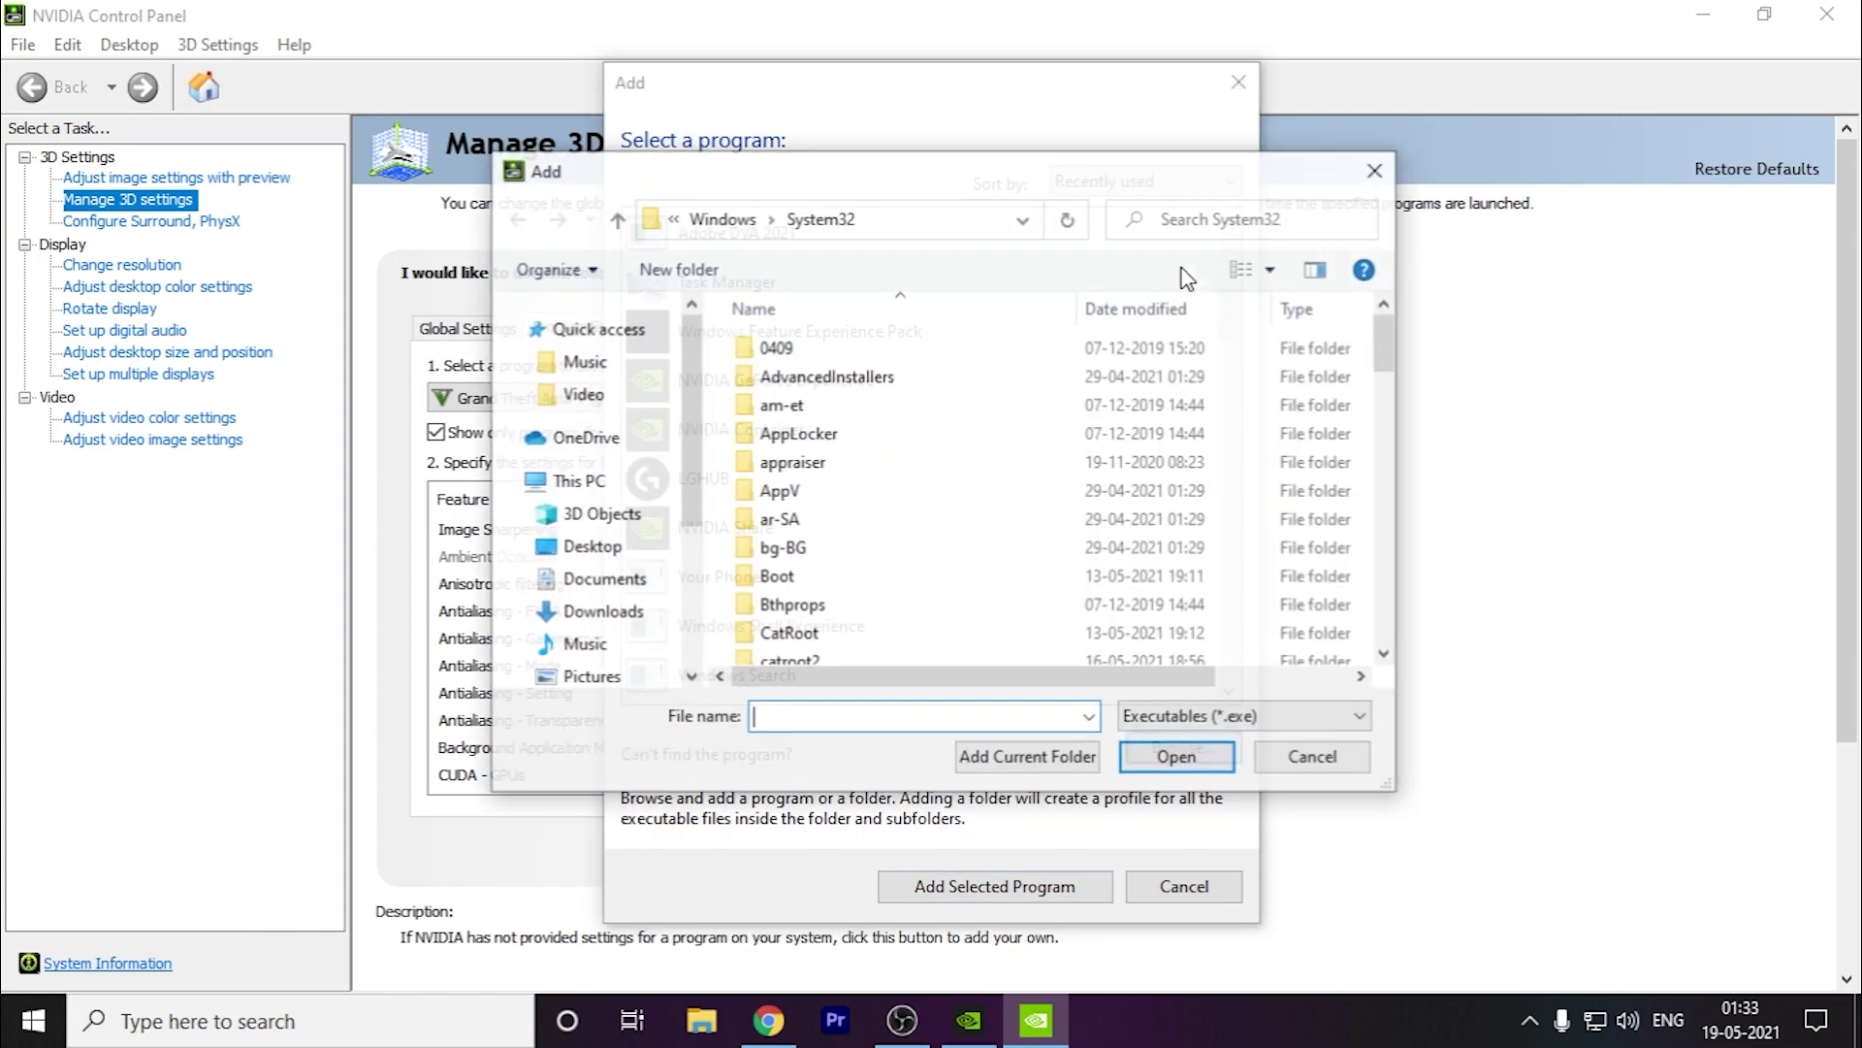
{"action": "left_click", "coordinate": [1372, 175]}
{"action": "left_click", "coordinate": [1239, 83]}
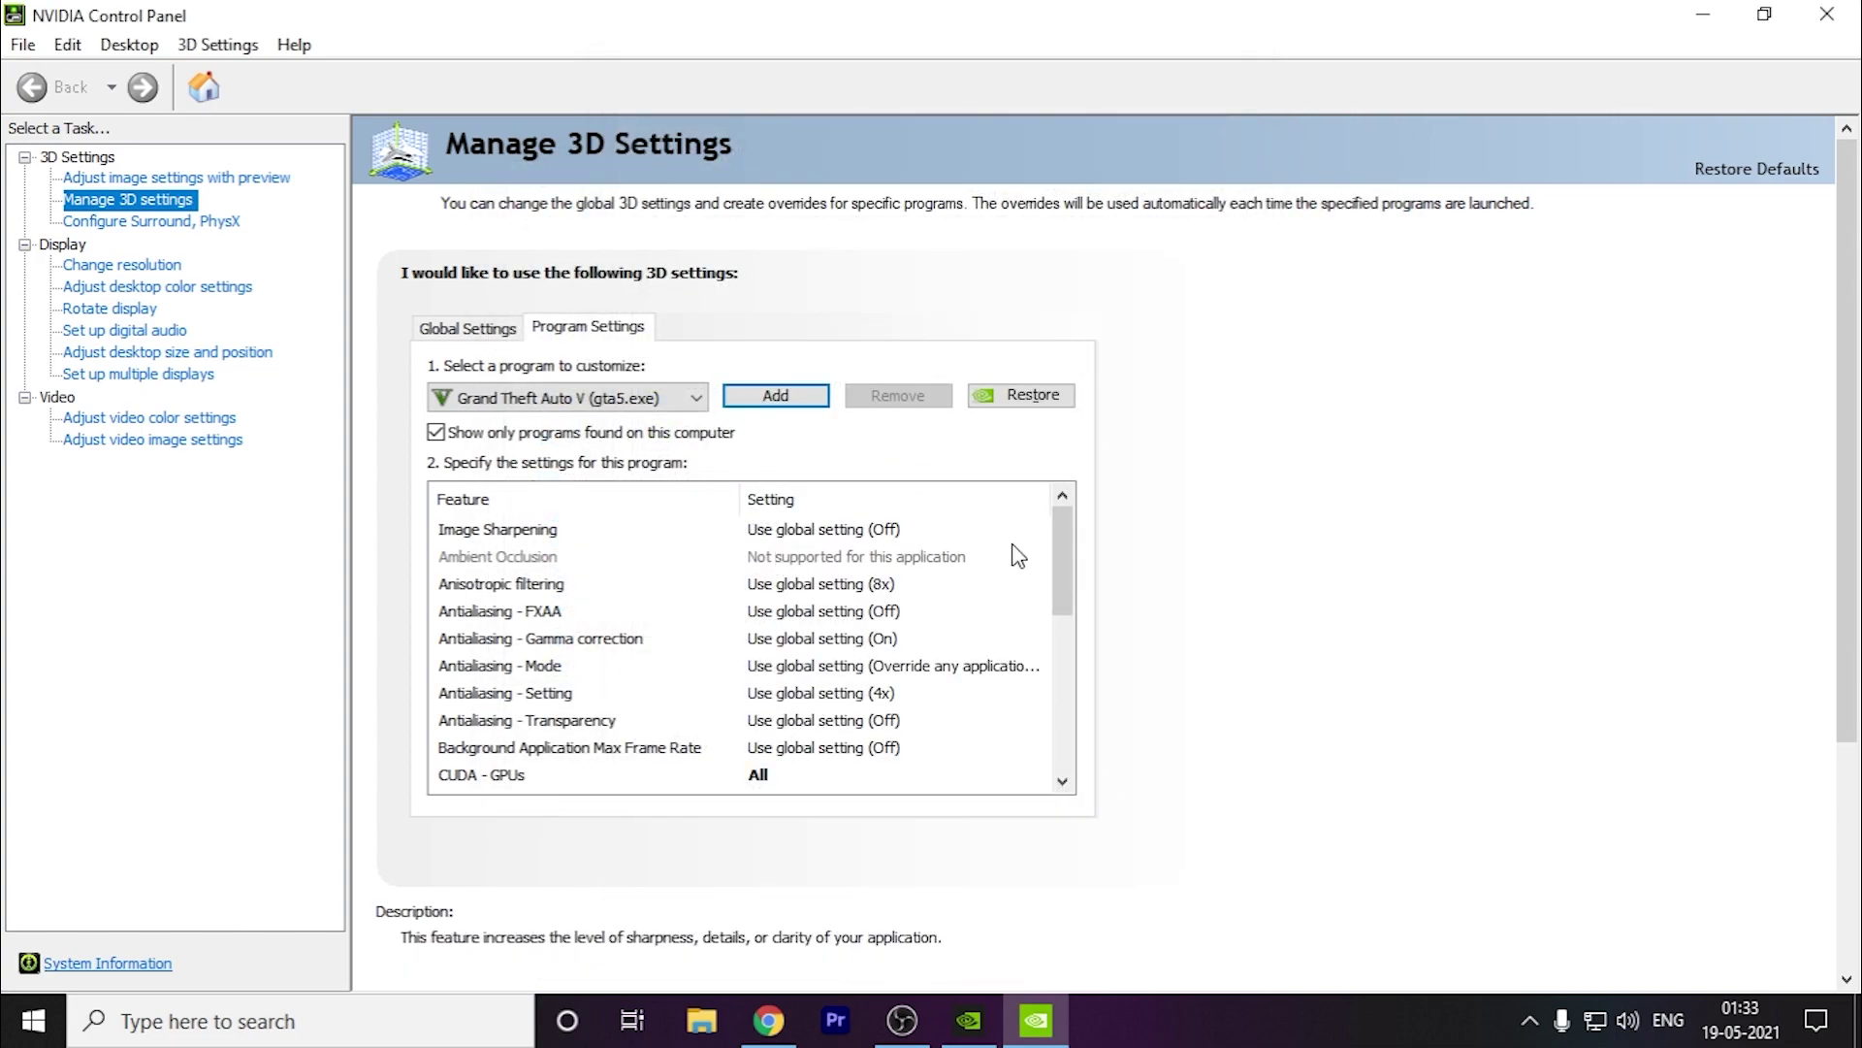
{"action": "left_click_drag", "start_coordinate": [1062, 557], "coordinate": [1065, 642]}
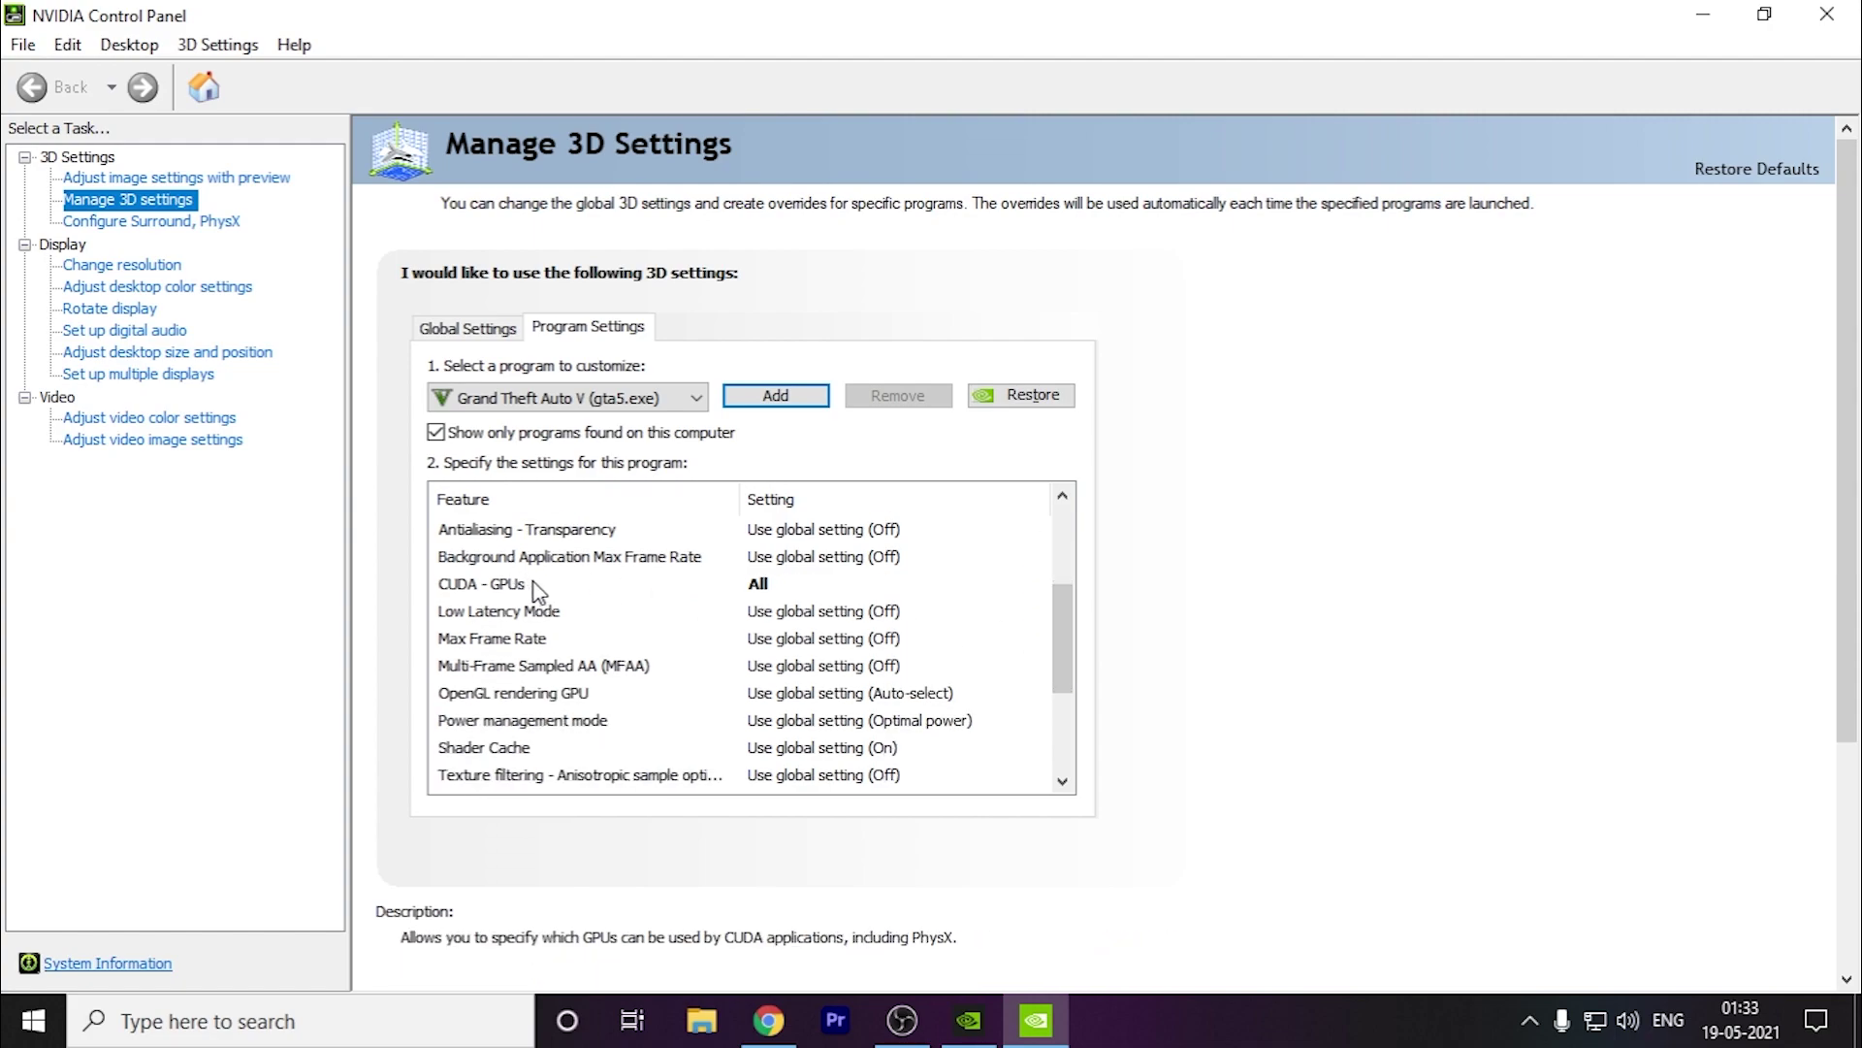
{"action": "left_click", "coordinate": [805, 584]}
Step: Set GTA V's CUDA - GPUs to use only the NVIDIA GeForce GTX 1050 Ti
{"action": "left_click", "coordinate": [808, 589]}
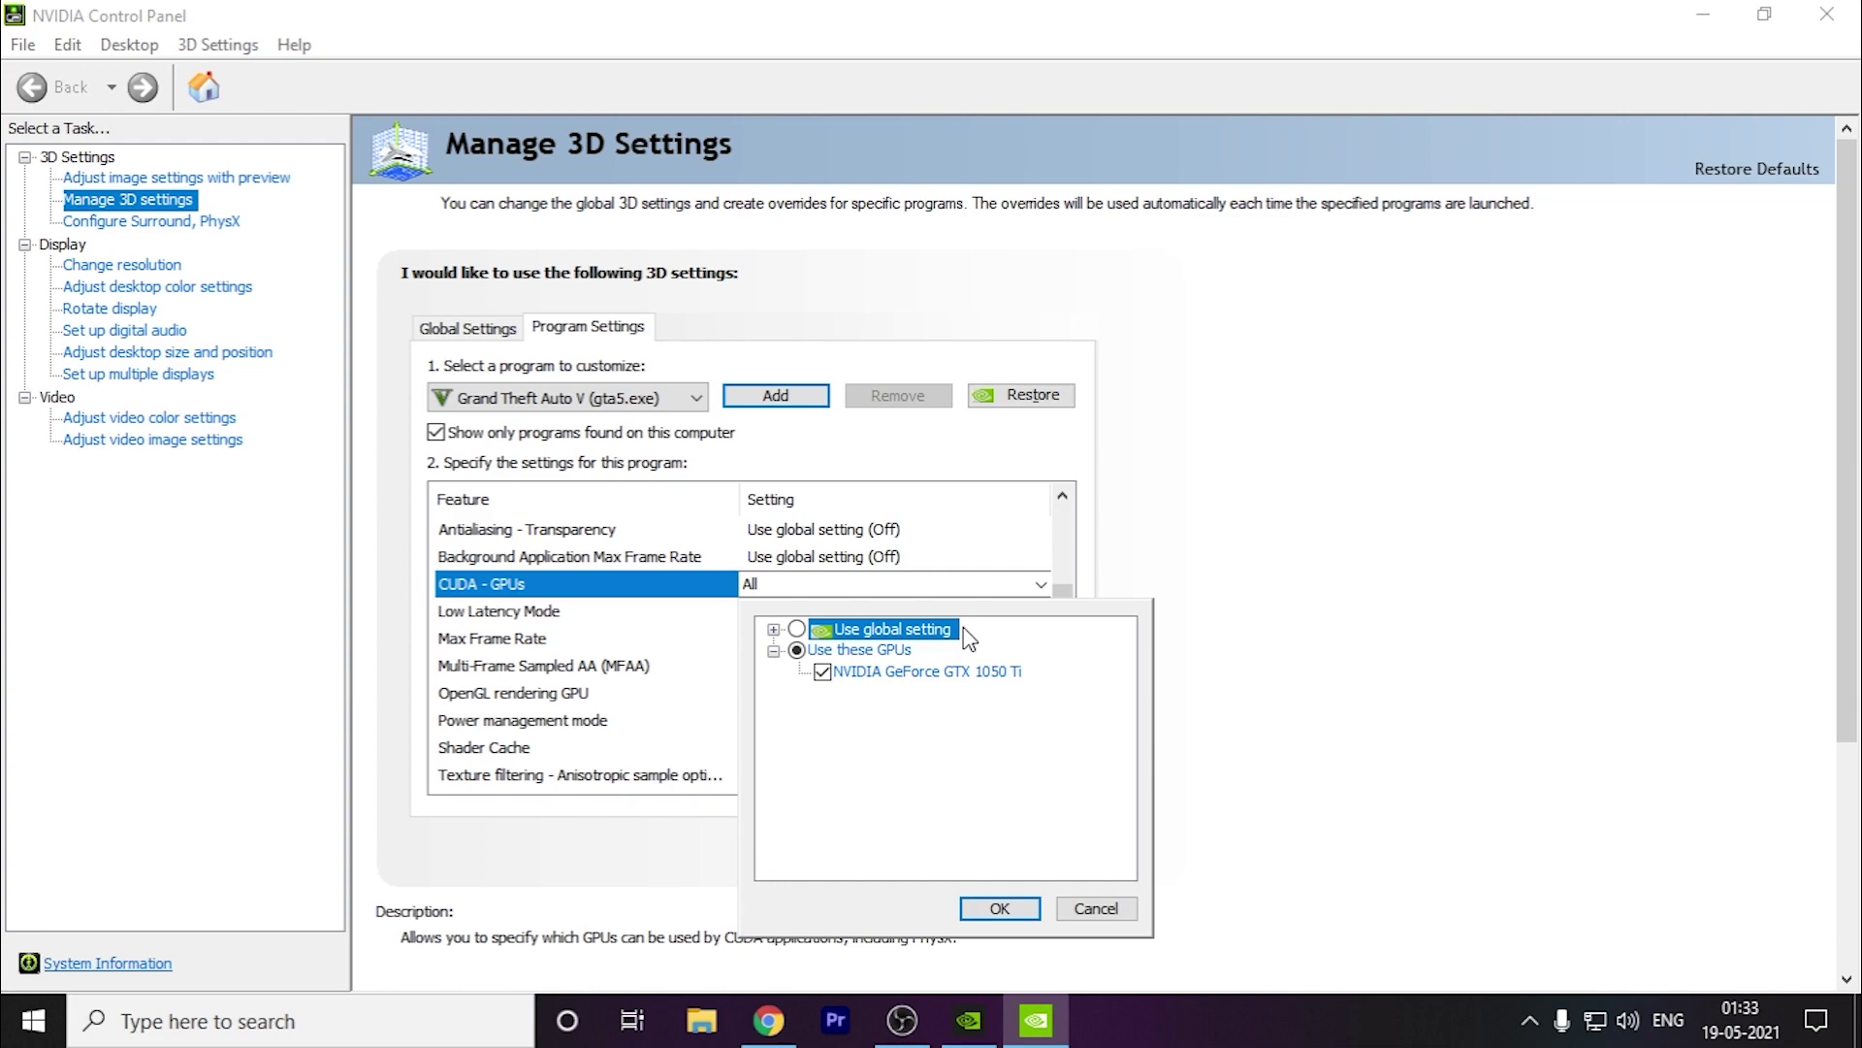
{"action": "left_click", "coordinate": [797, 628]}
{"action": "left_click", "coordinate": [807, 649]}
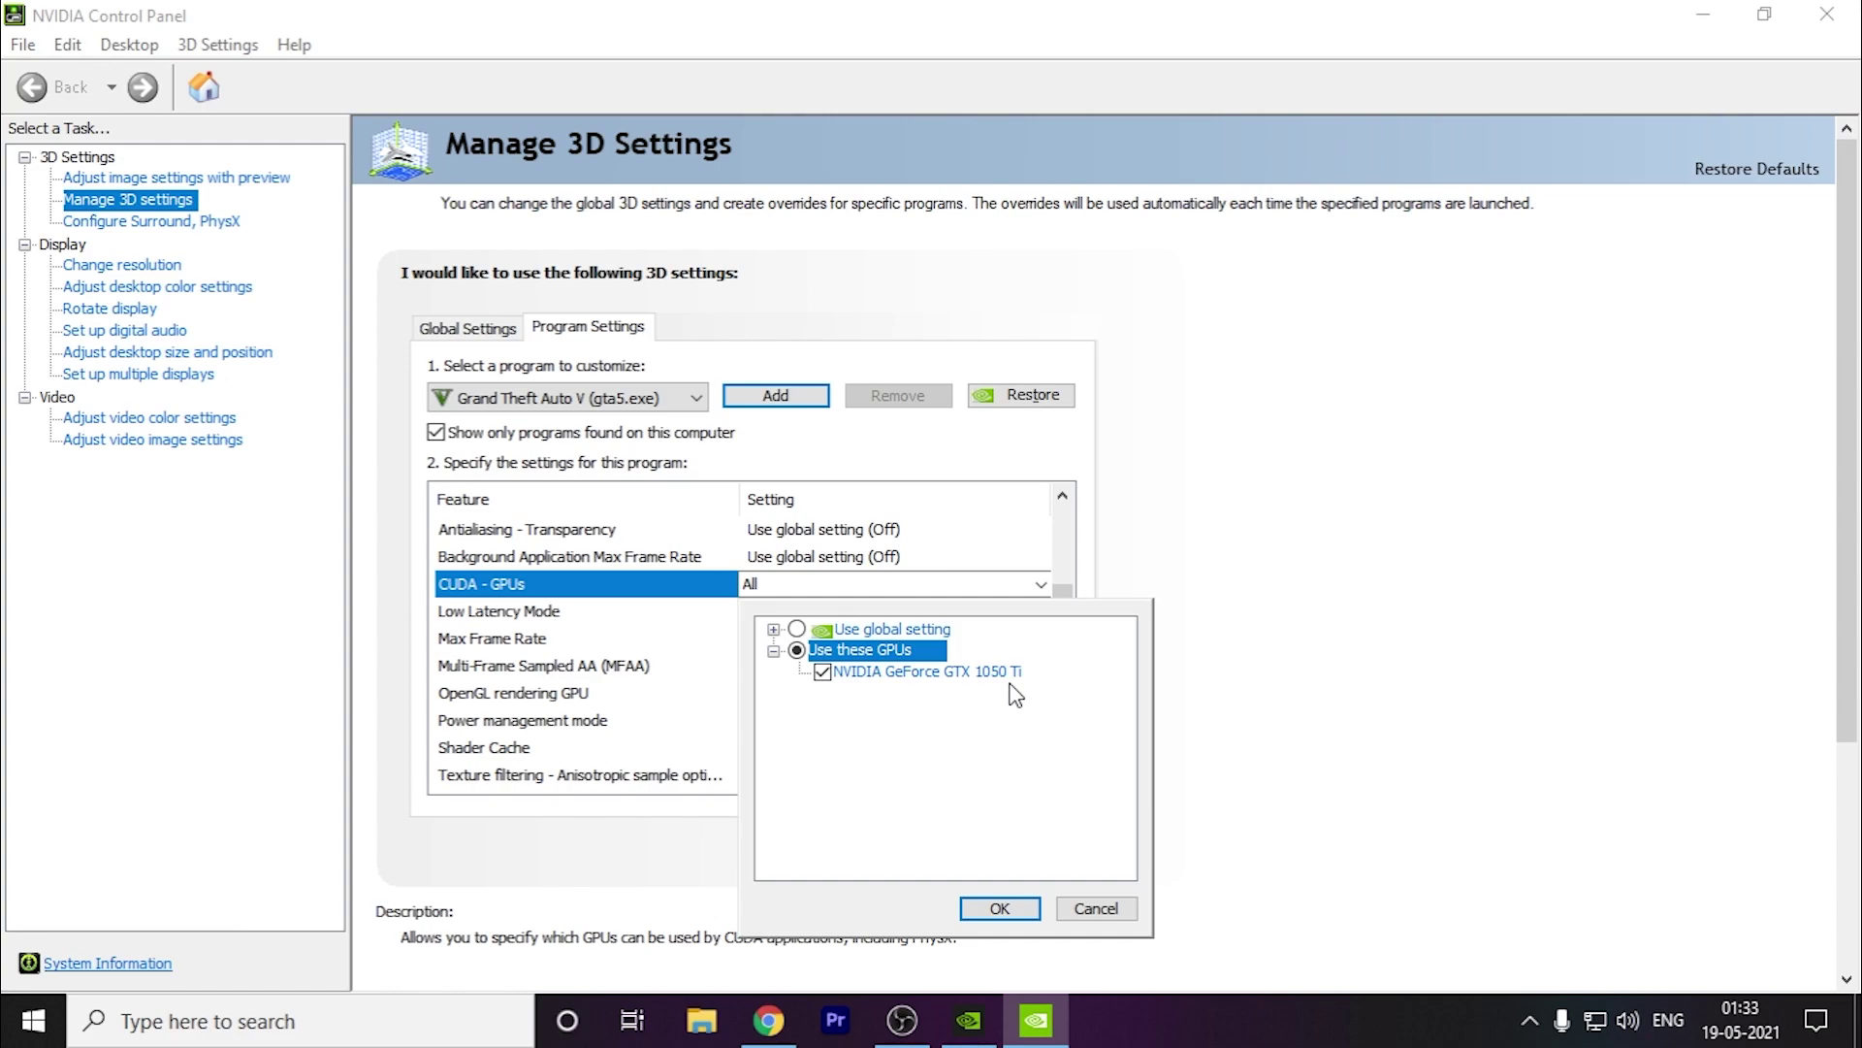
{"action": "left_click", "coordinate": [832, 671]}
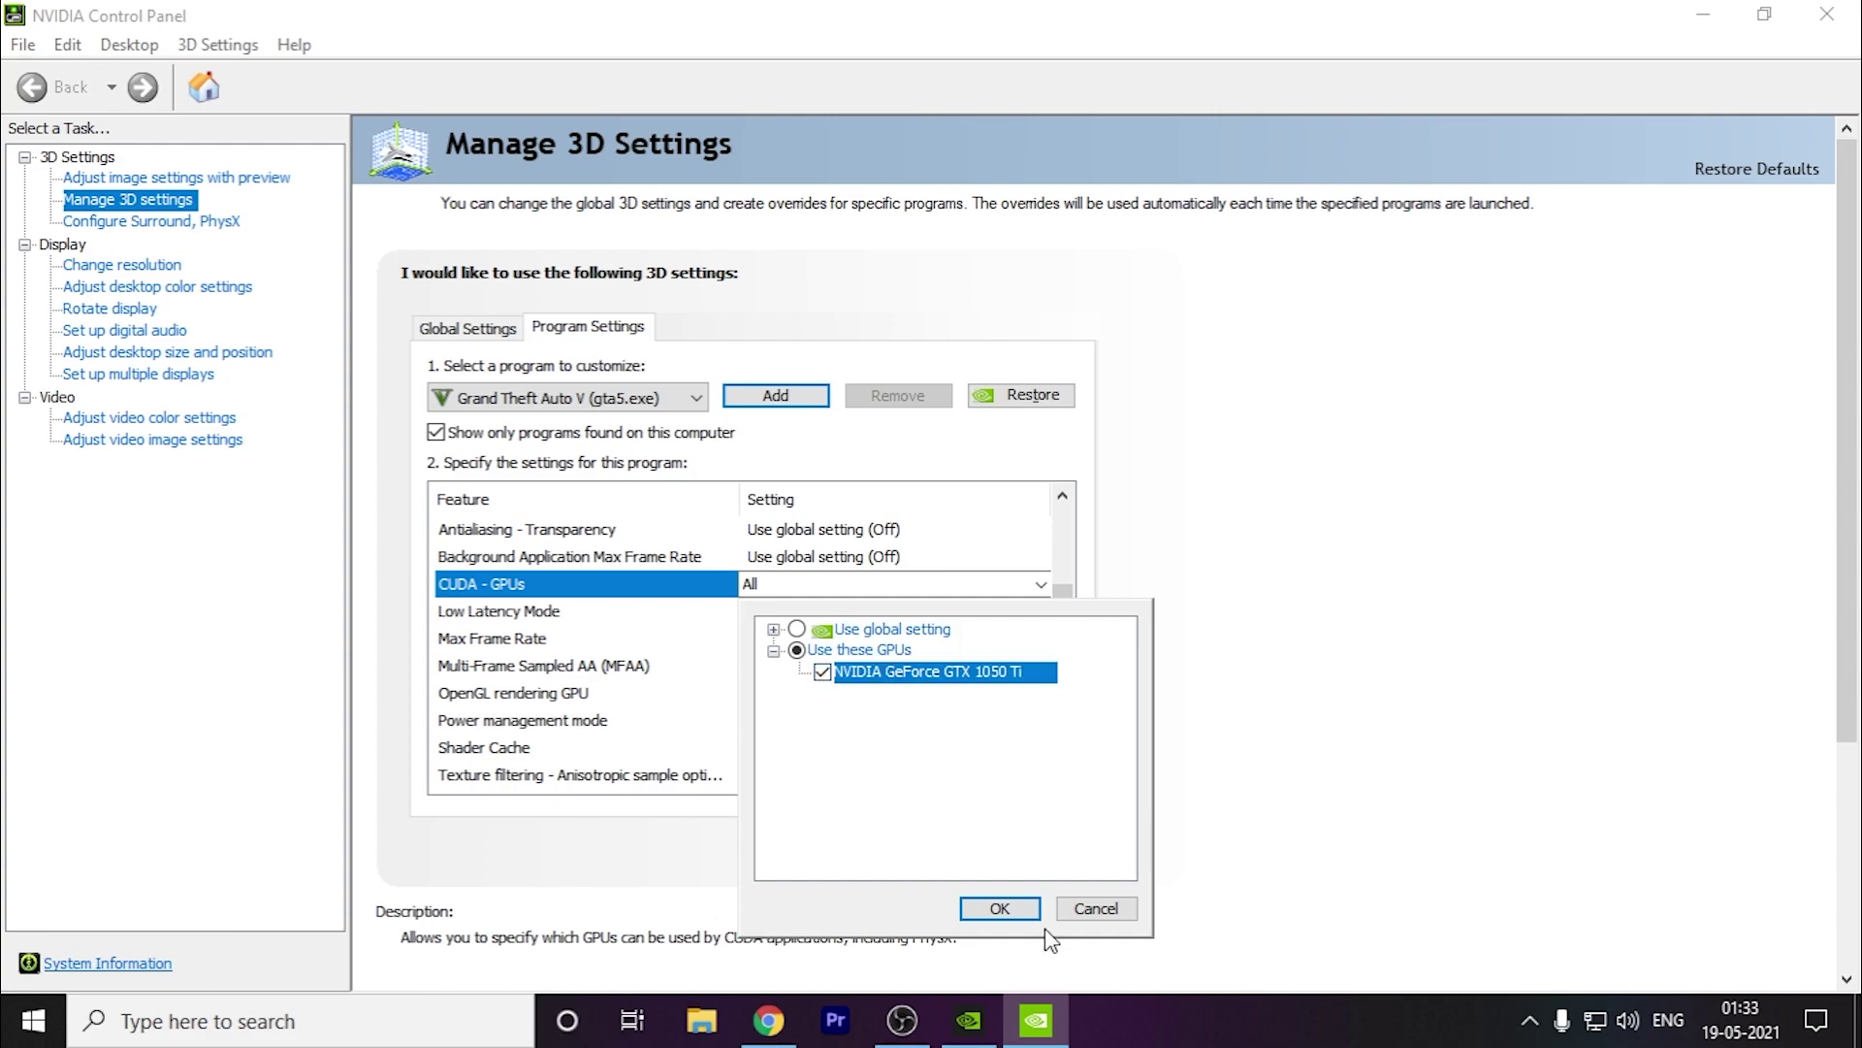
{"action": "left_click", "coordinate": [1004, 908]}
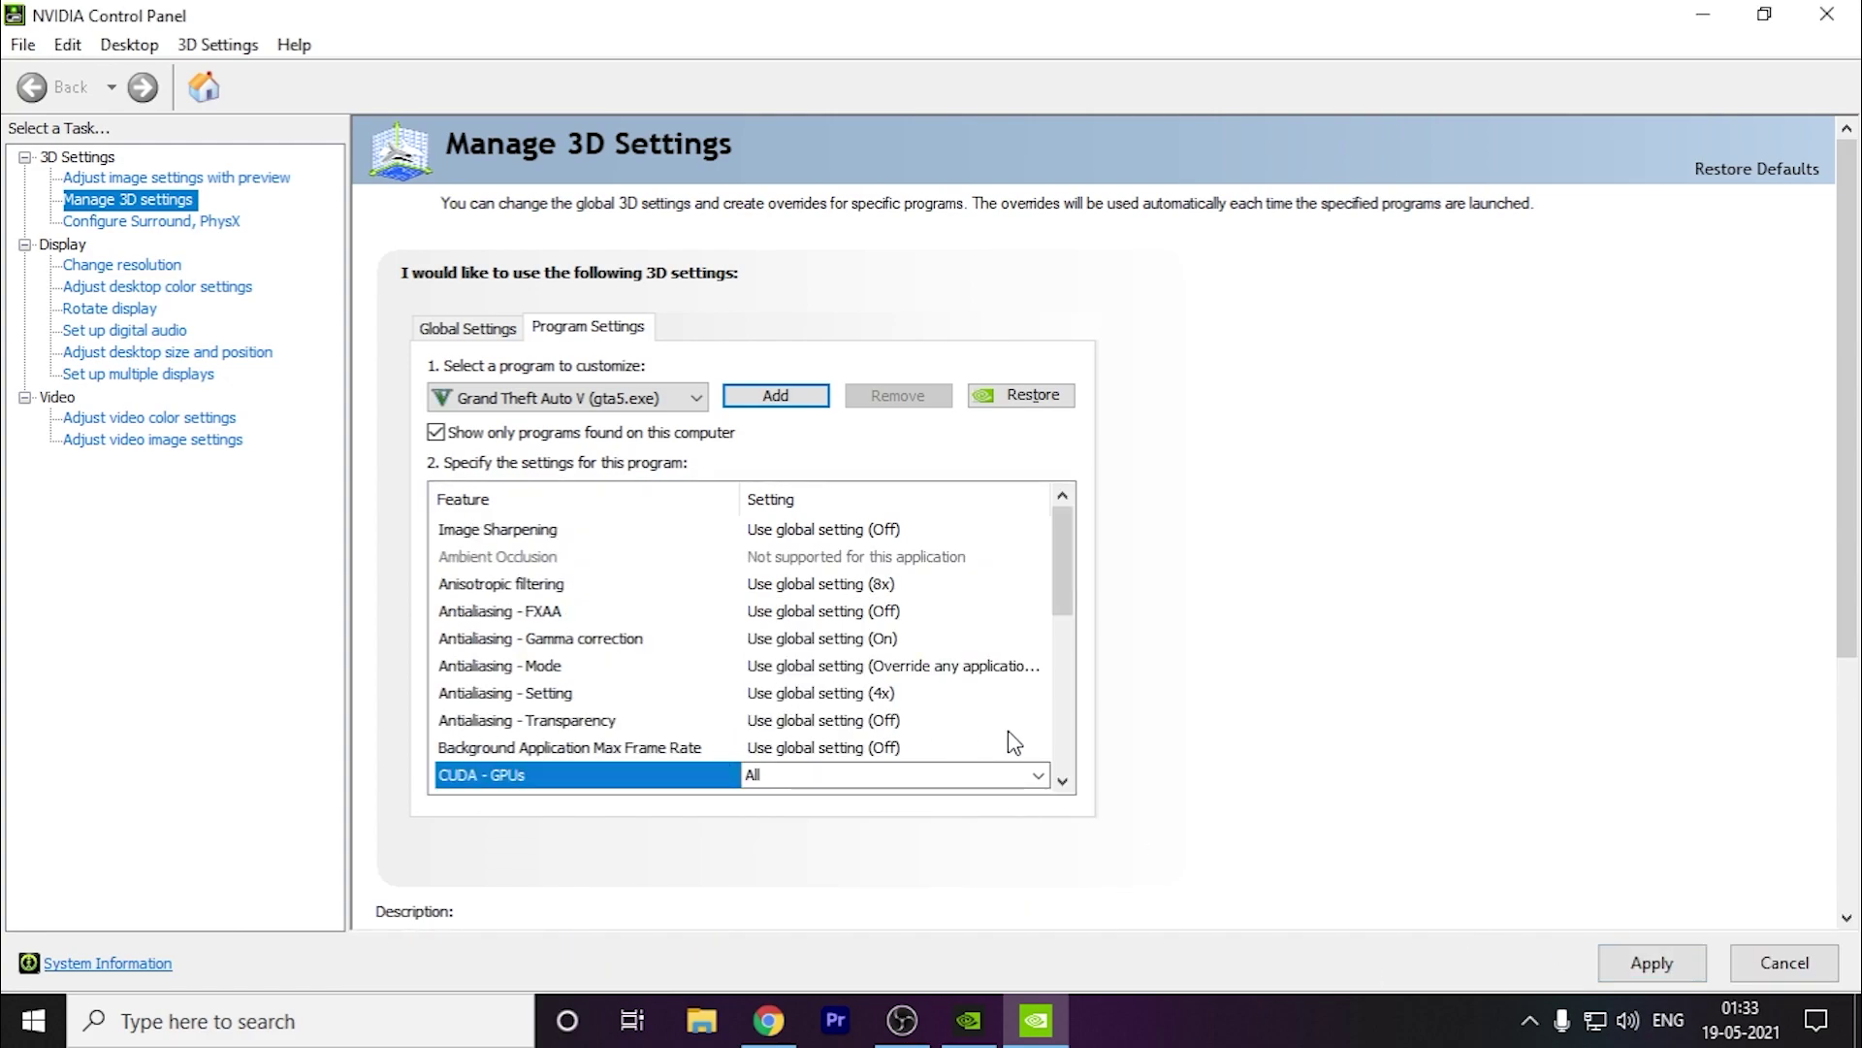
{"action": "scroll", "coordinate": [1013, 742], "scroll_direction": "down", "scroll_amount": 2}
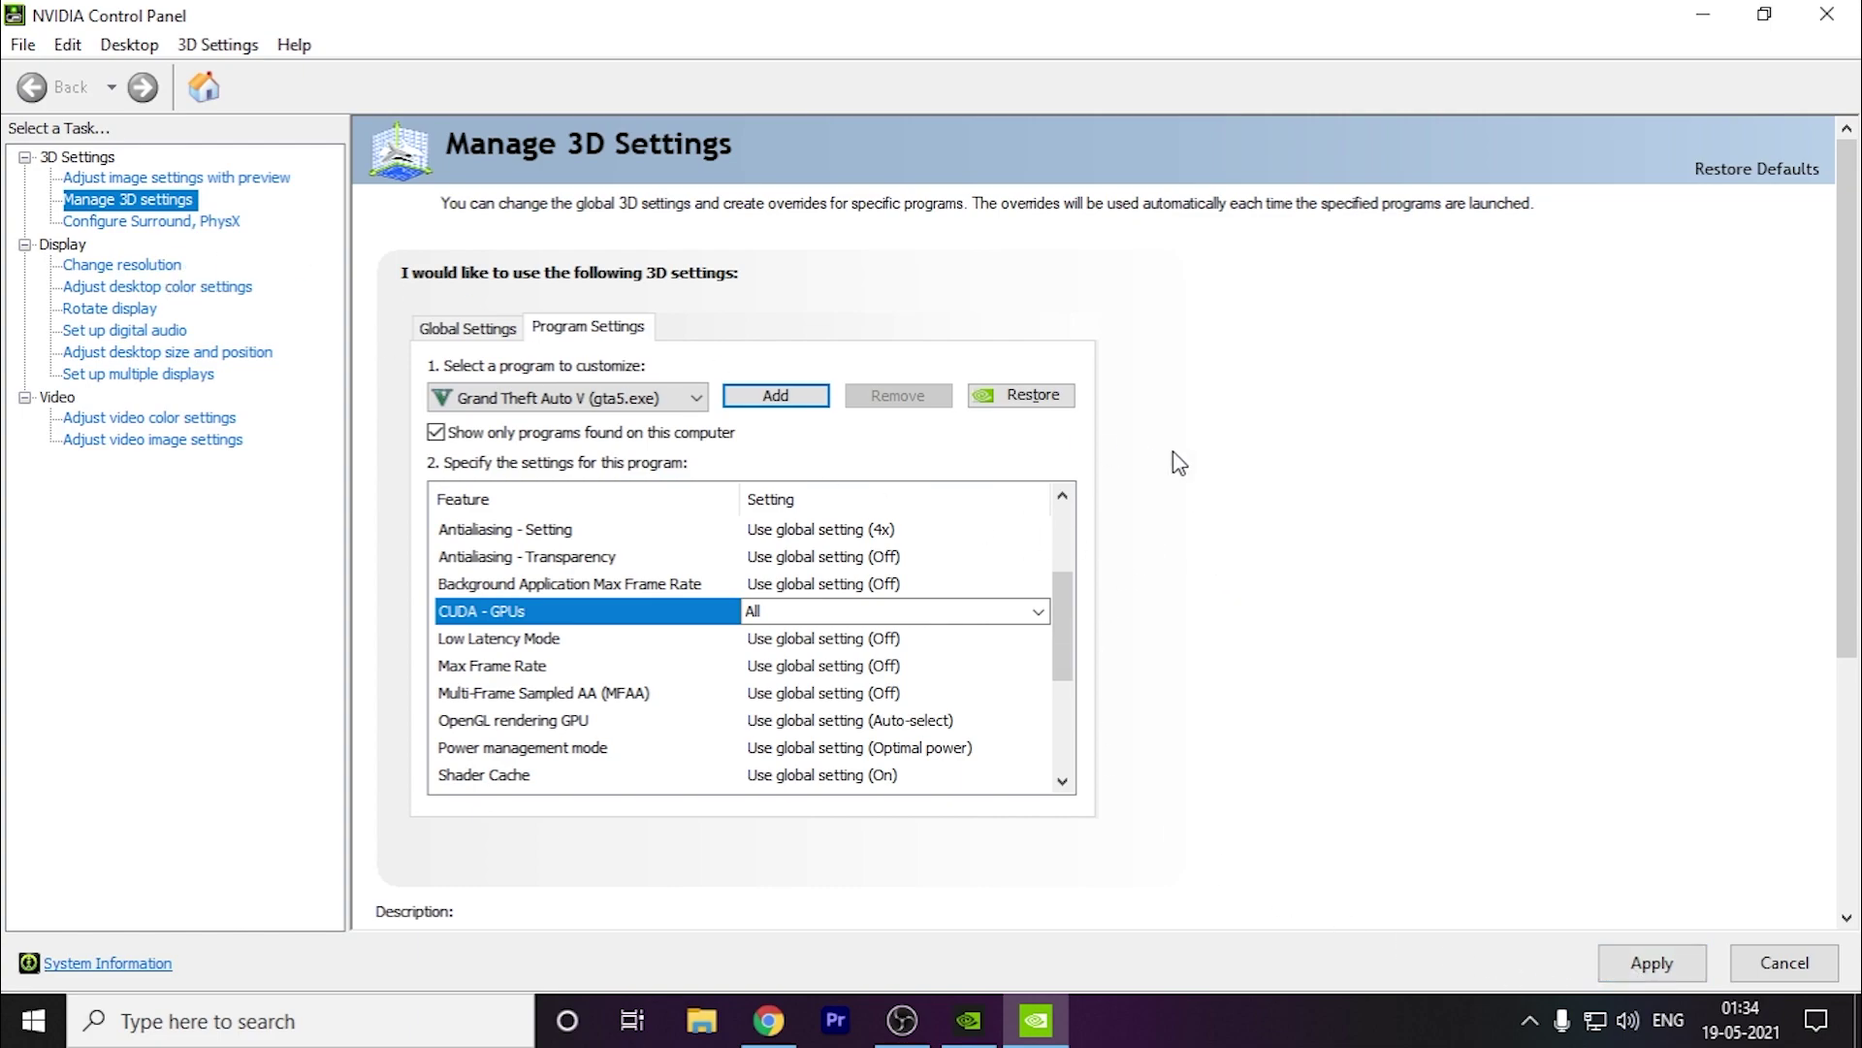
Step: Apply image settings of 'Use my preference emphasizing' Performance, then minimize the panel
{"action": "left_click", "coordinate": [271, 179]}
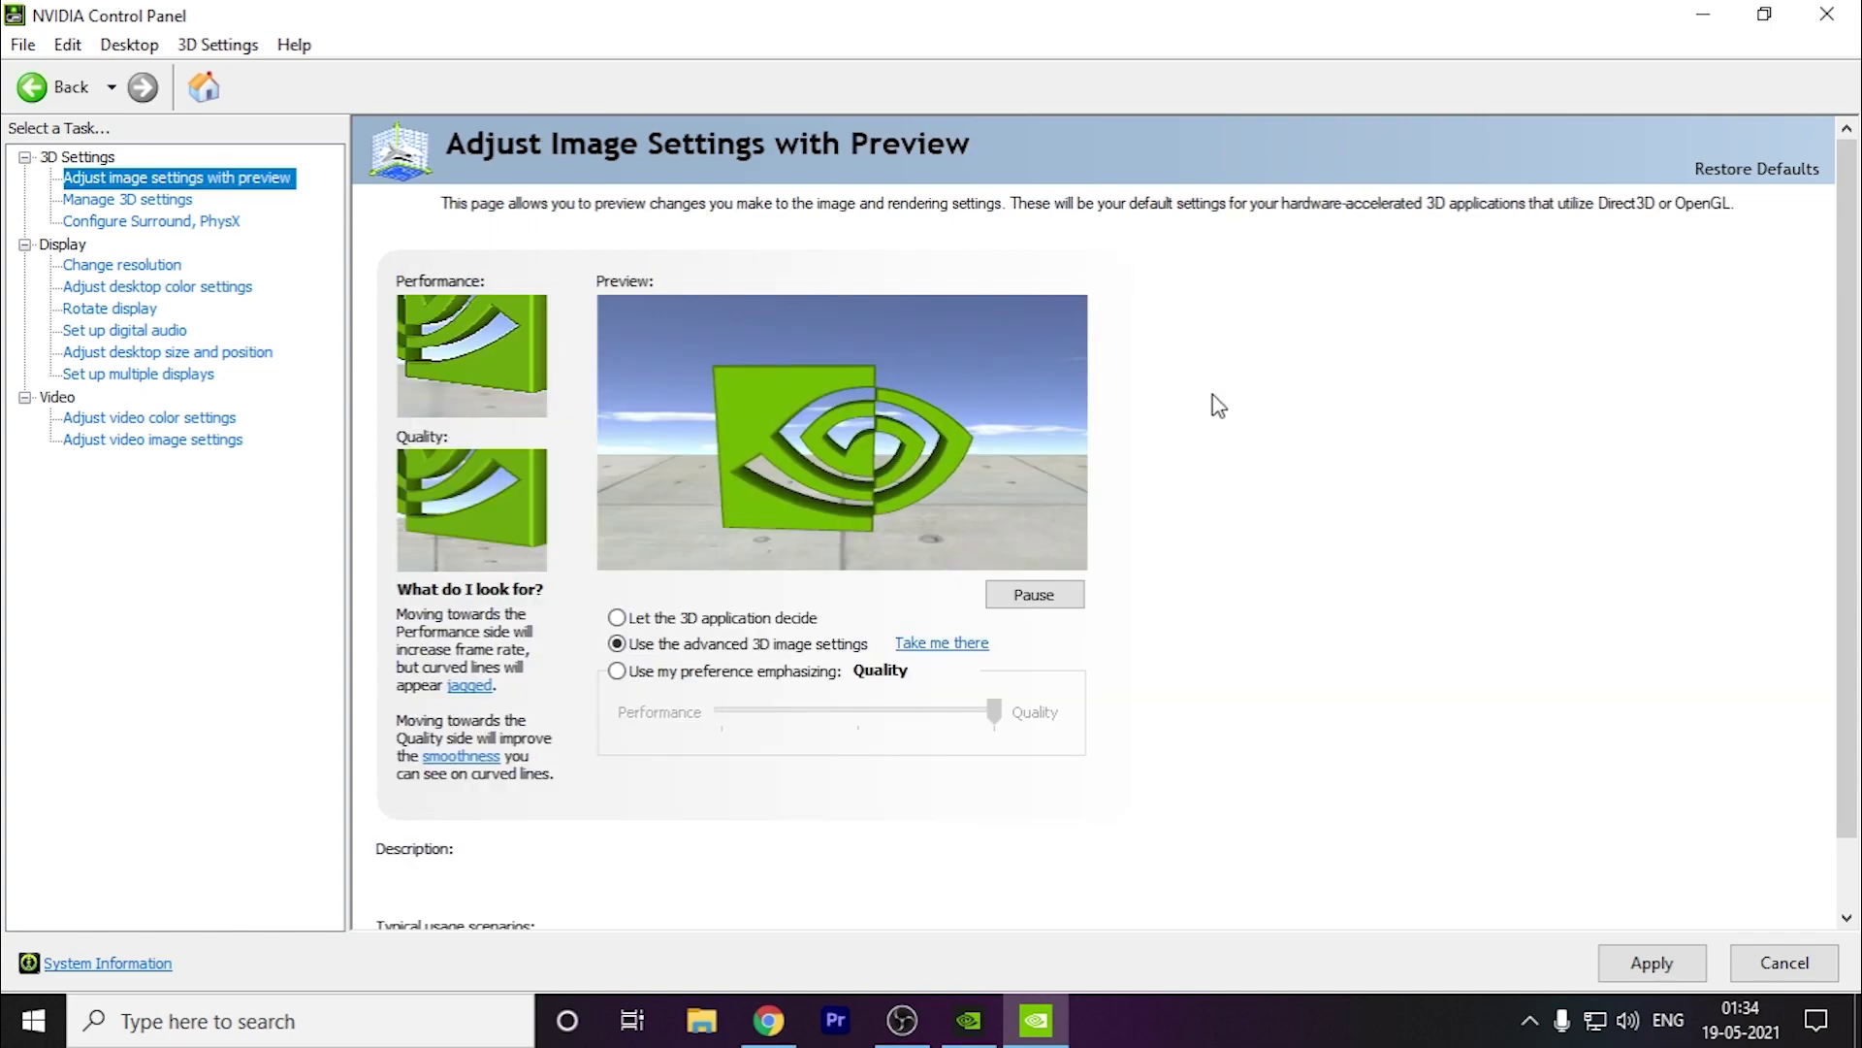
{"action": "left_click", "coordinate": [631, 679]}
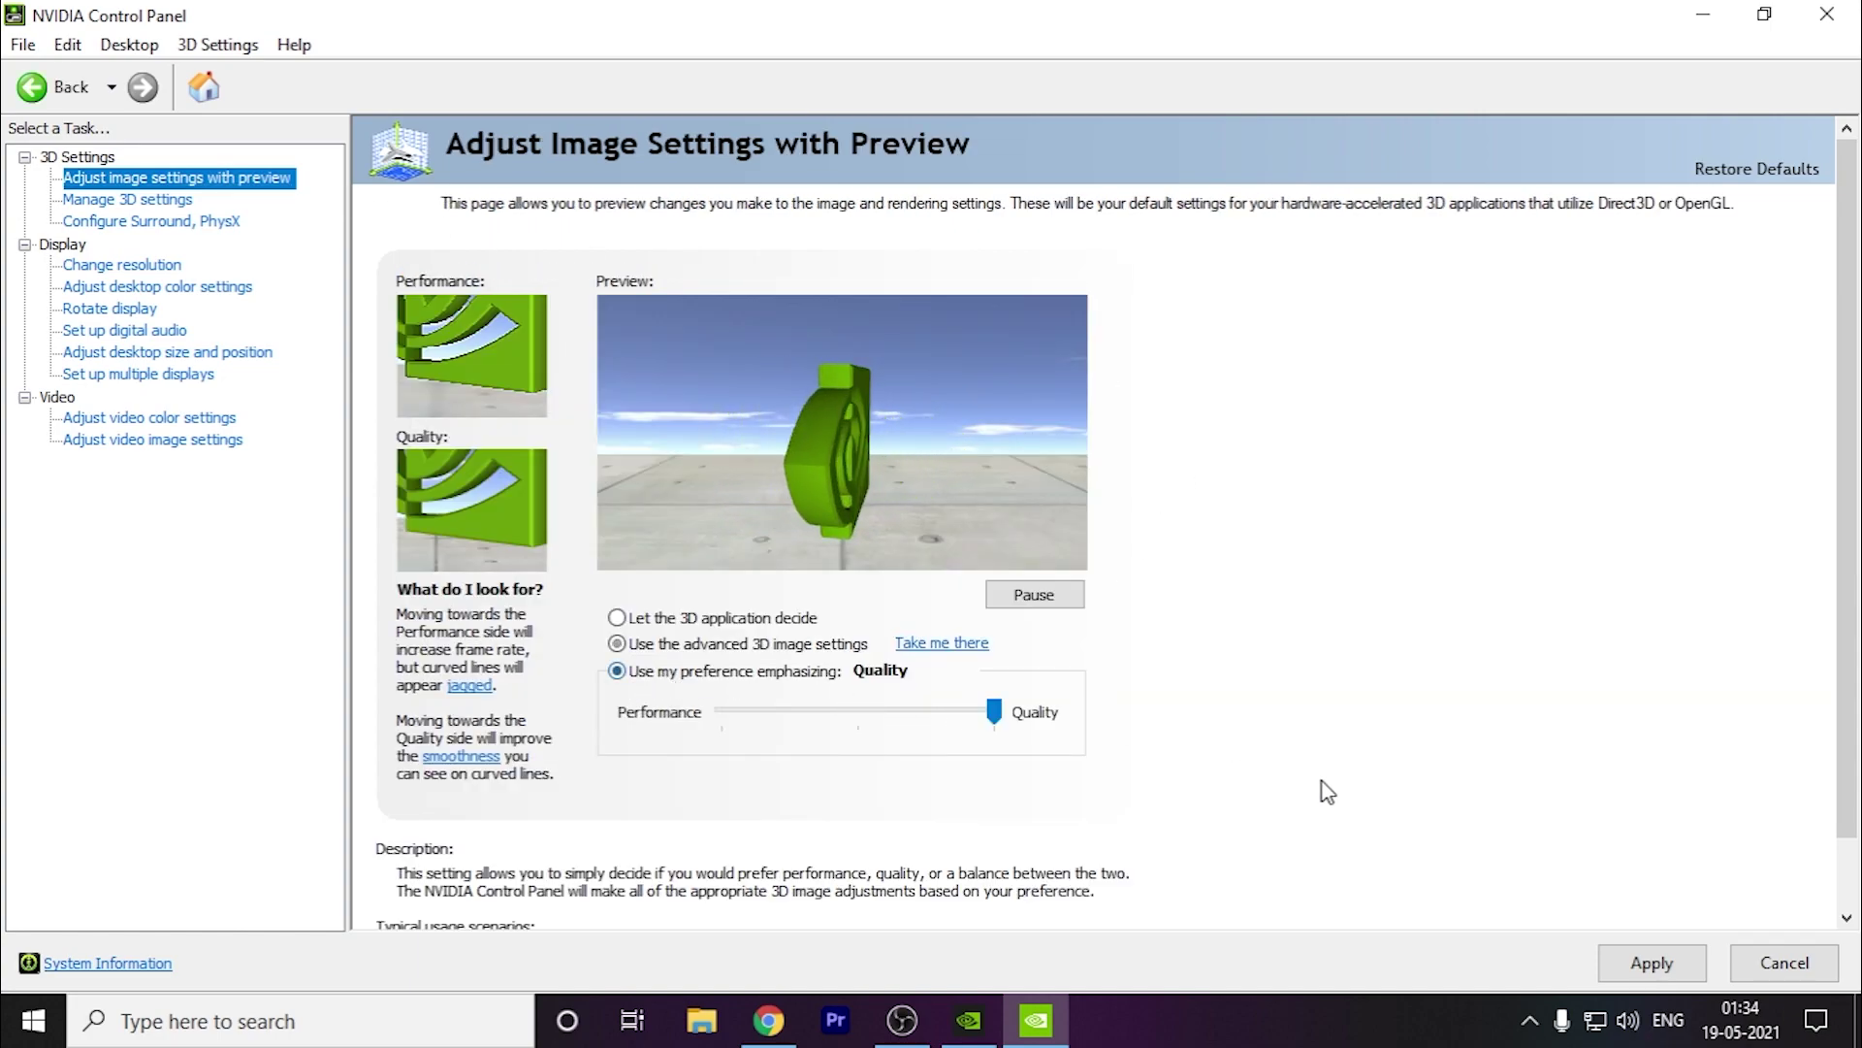
{"action": "left_click_drag", "start_coordinate": [997, 716], "coordinate": [669, 767]}
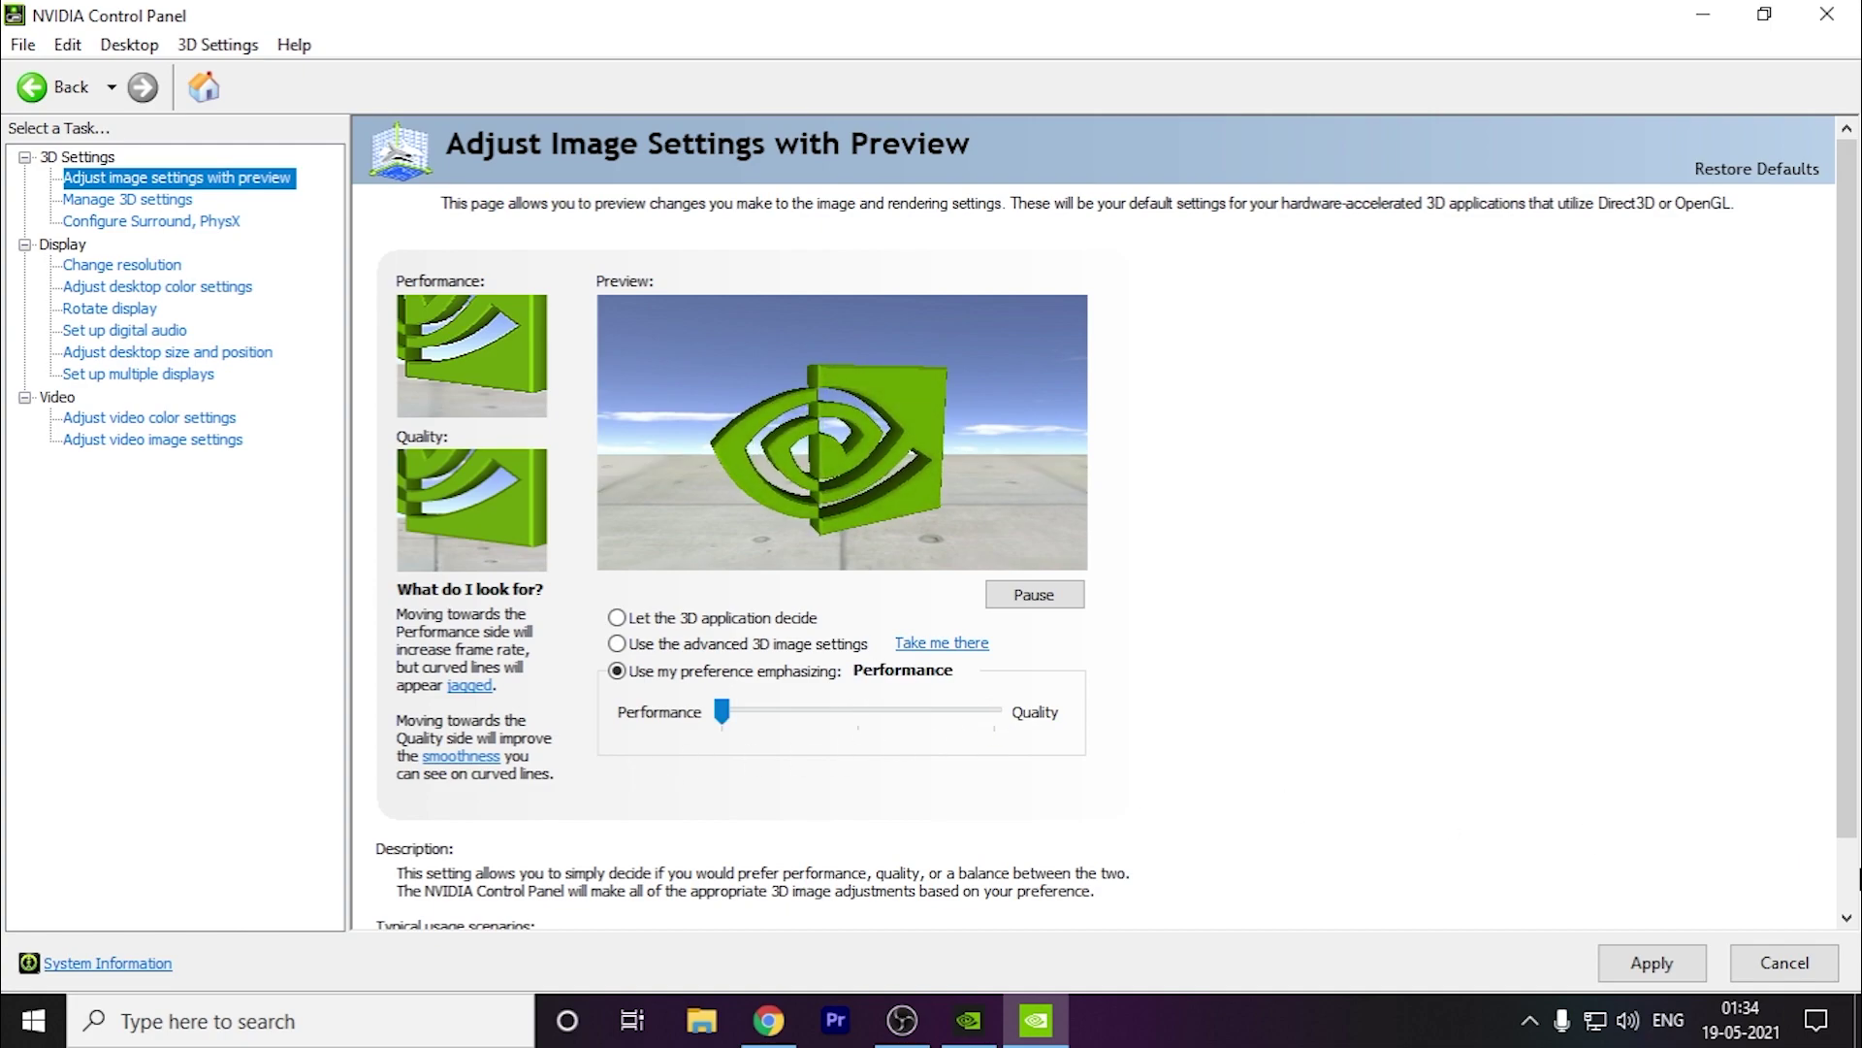
{"action": "left_click", "coordinate": [1608, 966]}
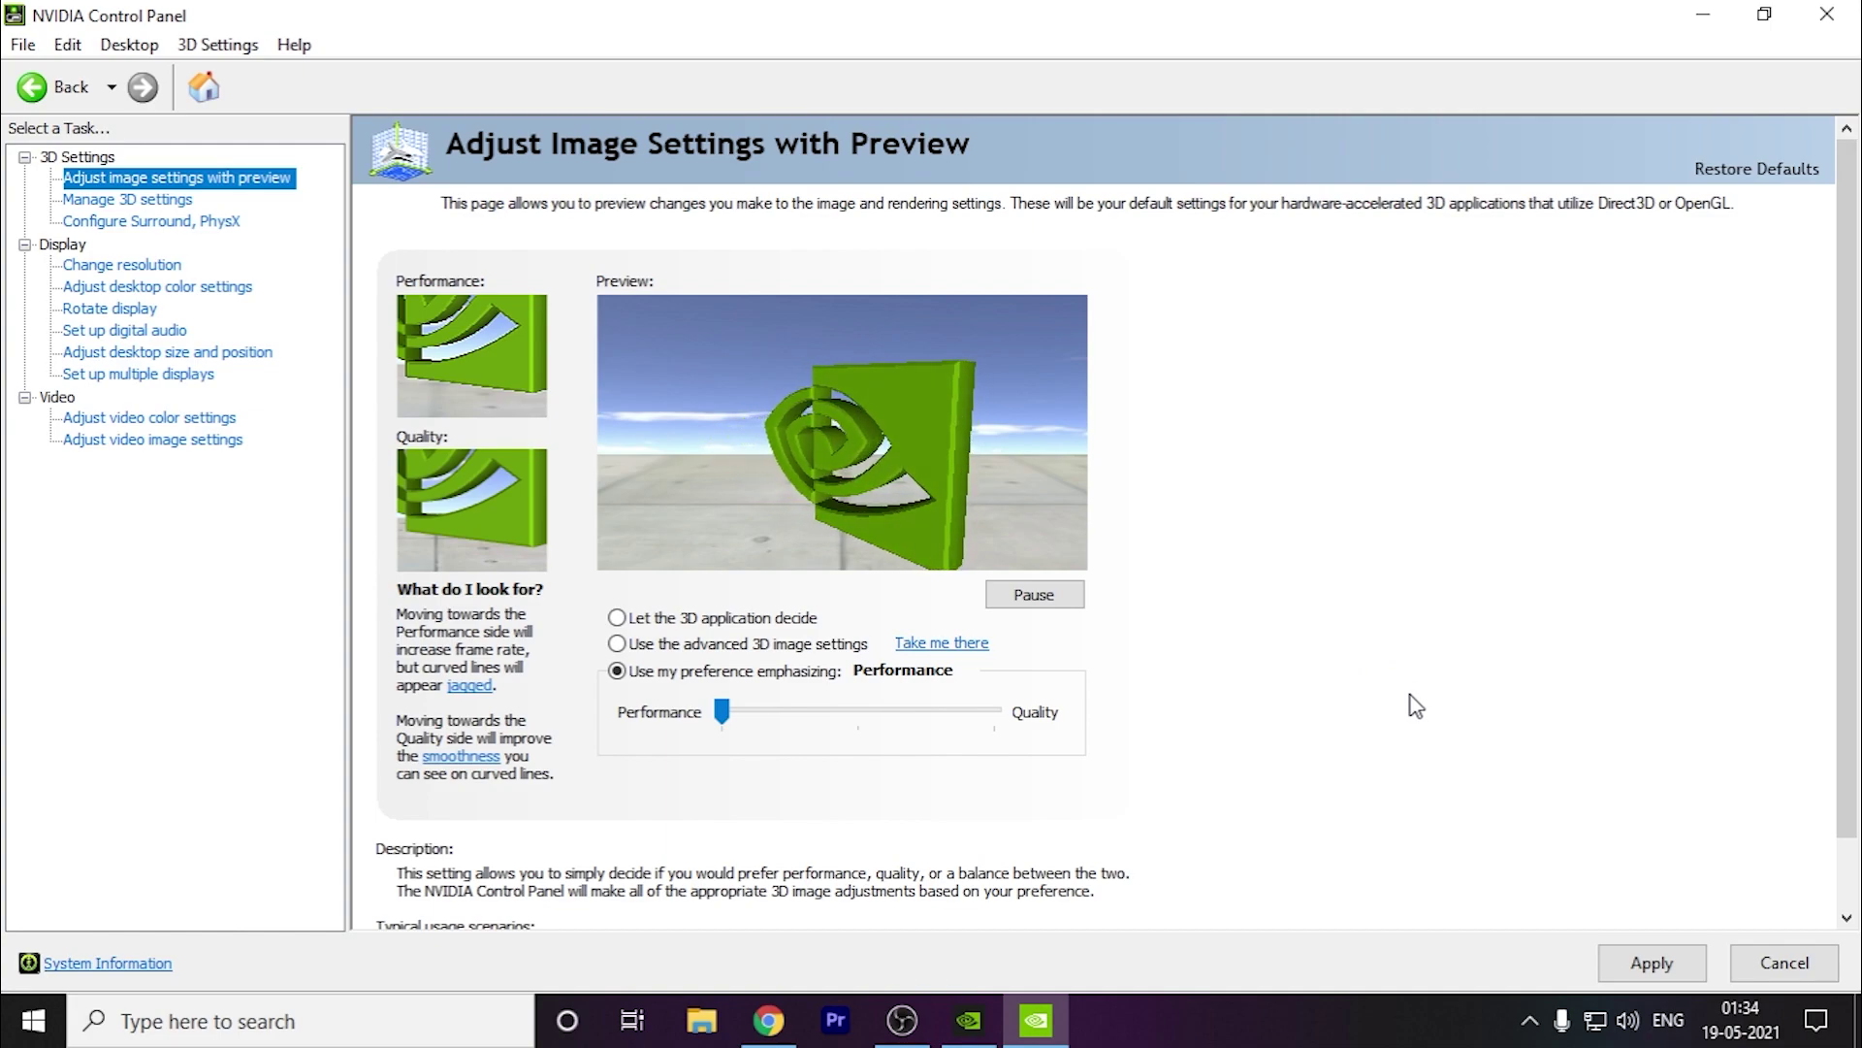
{"action": "left_click", "coordinate": [1857, 1020]}
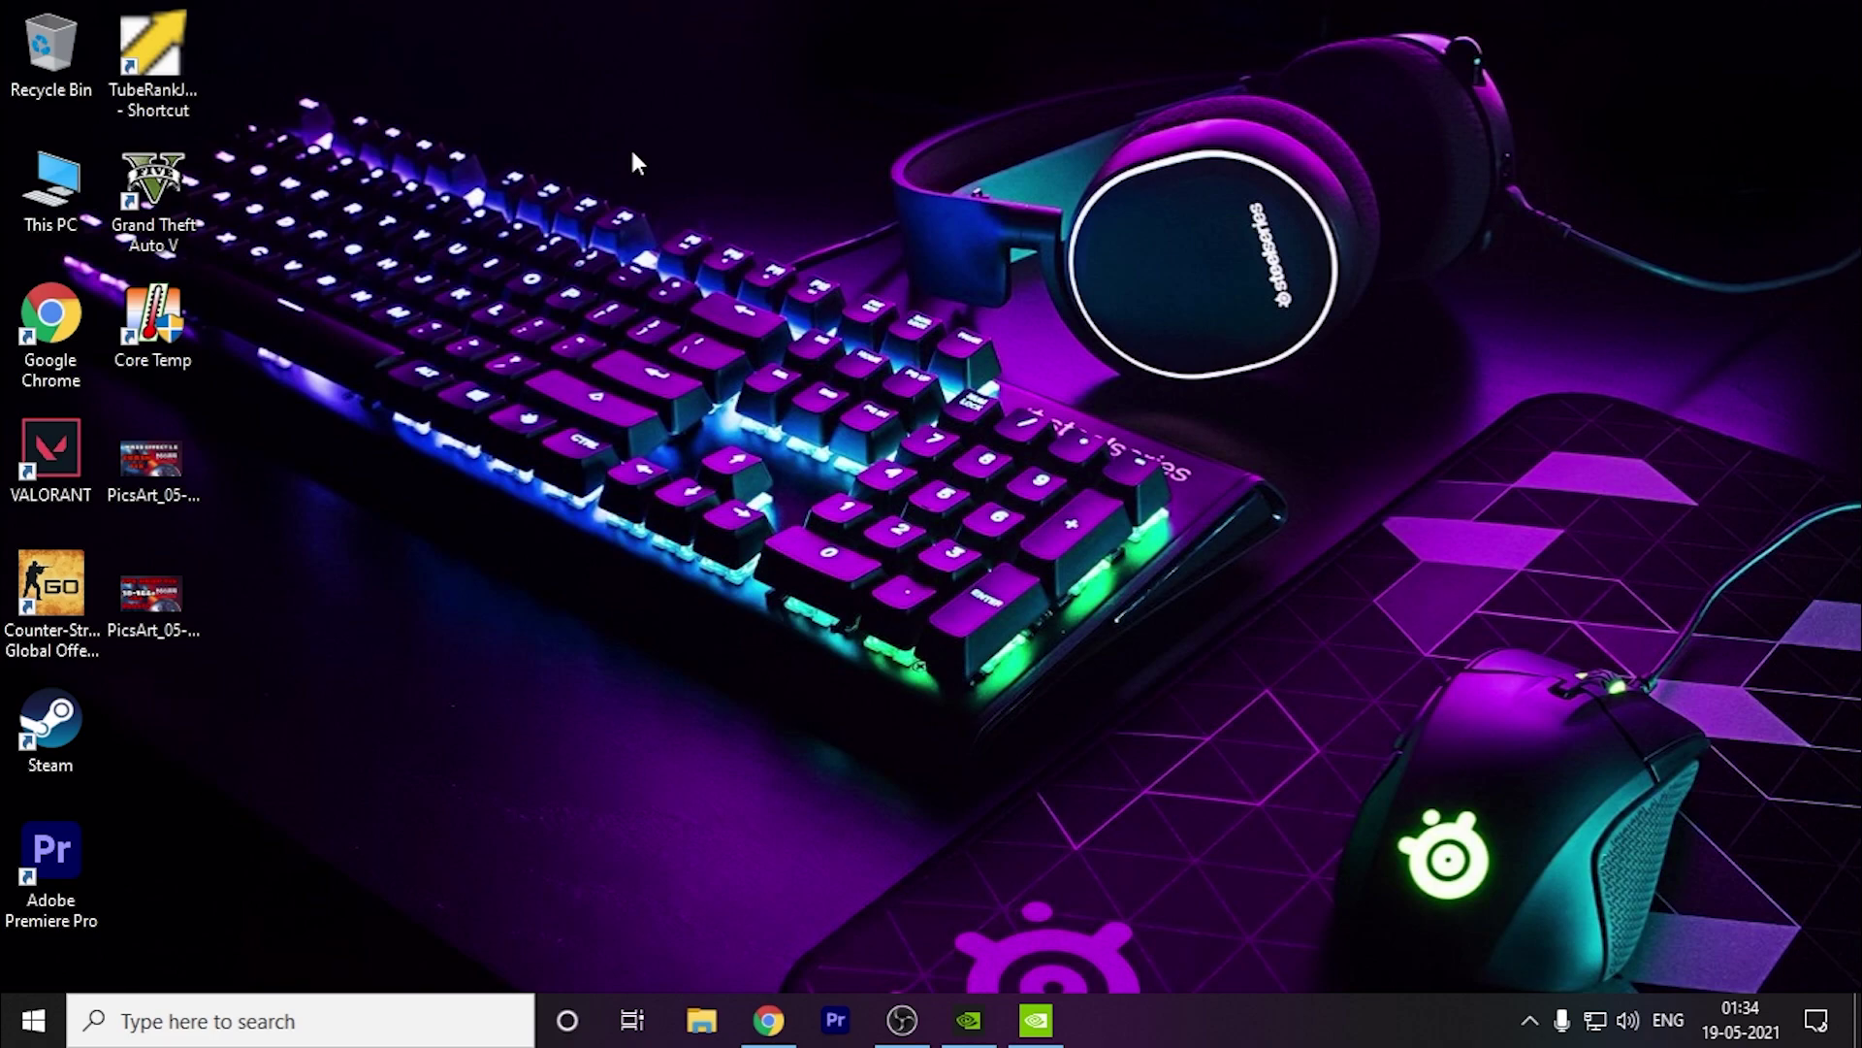
Step: Search 'game mode' from Start and open the Game Mode settings page
{"action": "key", "text": "super"}
{"action": "type", "text": "gane"}
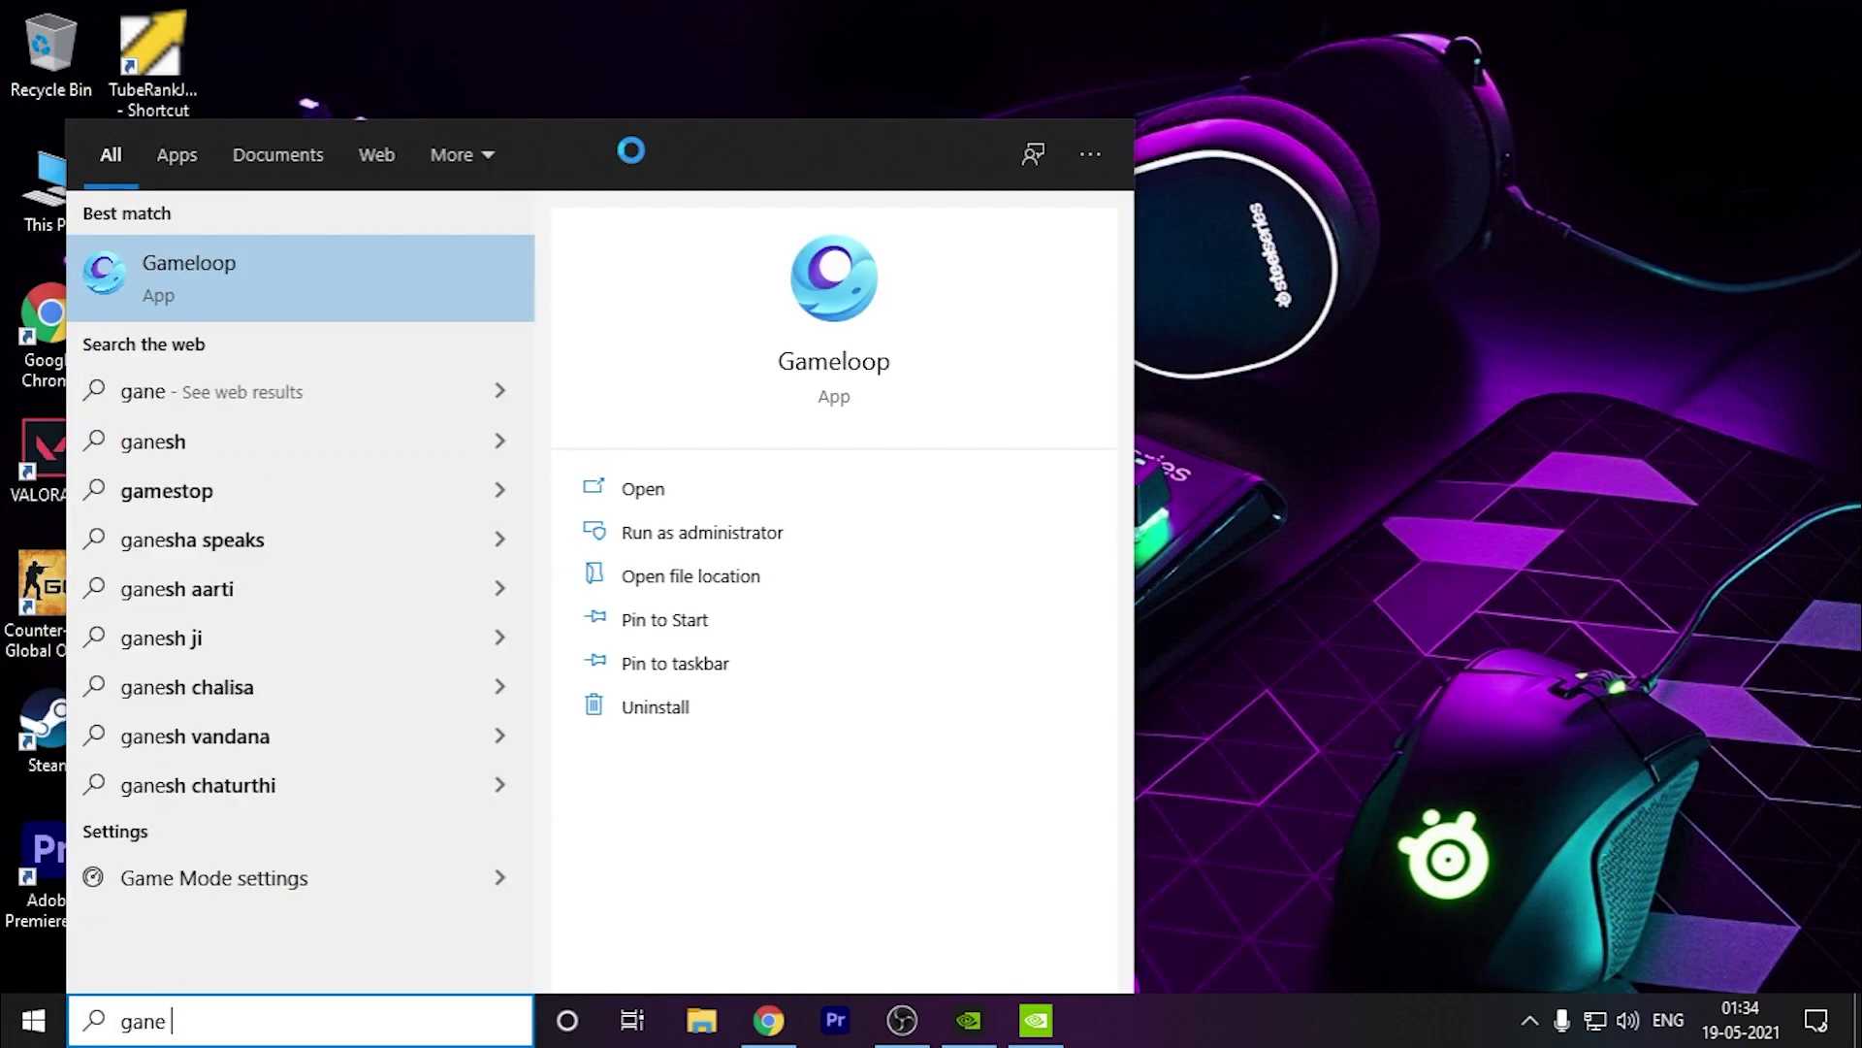
{"action": "key", "text": "BackSpace"}
{"action": "key", "text": "BackSpace"}
{"action": "type", "text": "me mod"}
{"action": "key", "text": "Return"}
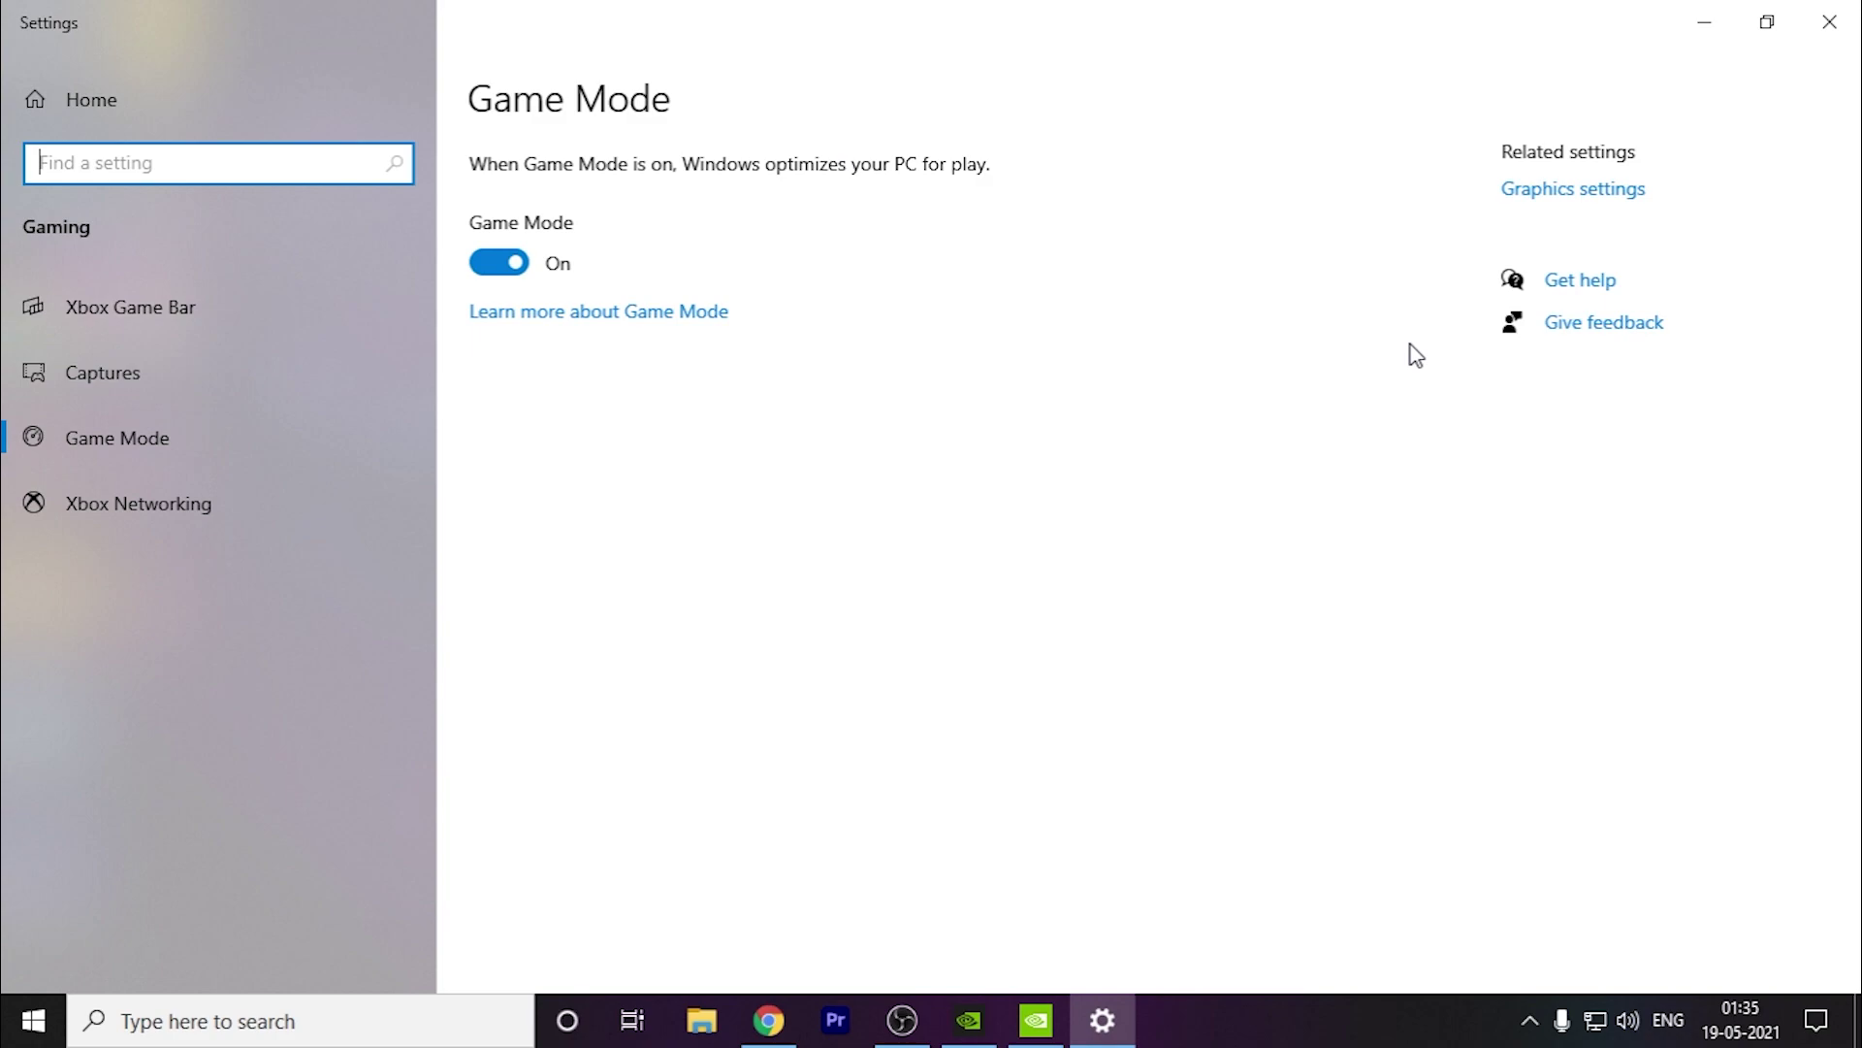
Step: Turn on hardware-accelerated GPU scheduling and add F:\GTAV\GTA5.exe as a desktop app
{"action": "left_click", "coordinate": [1602, 190]}
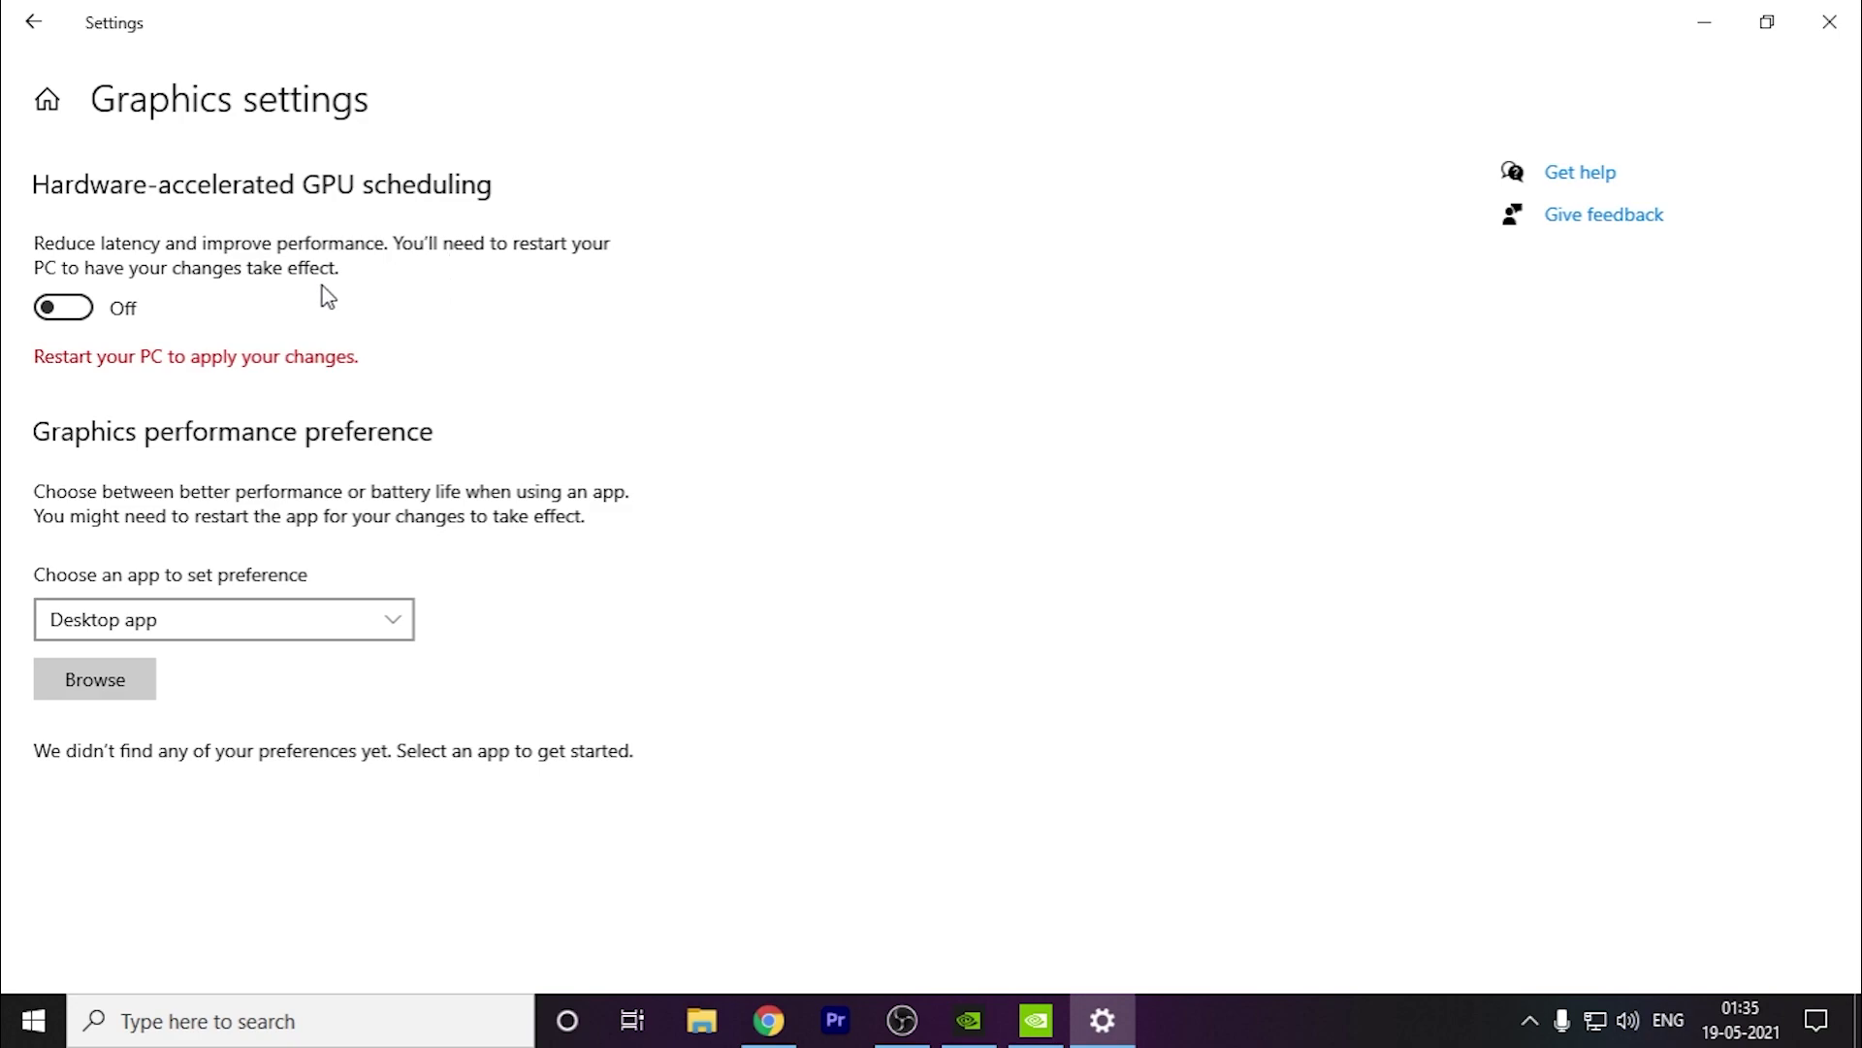
{"action": "left_click", "coordinate": [88, 312]}
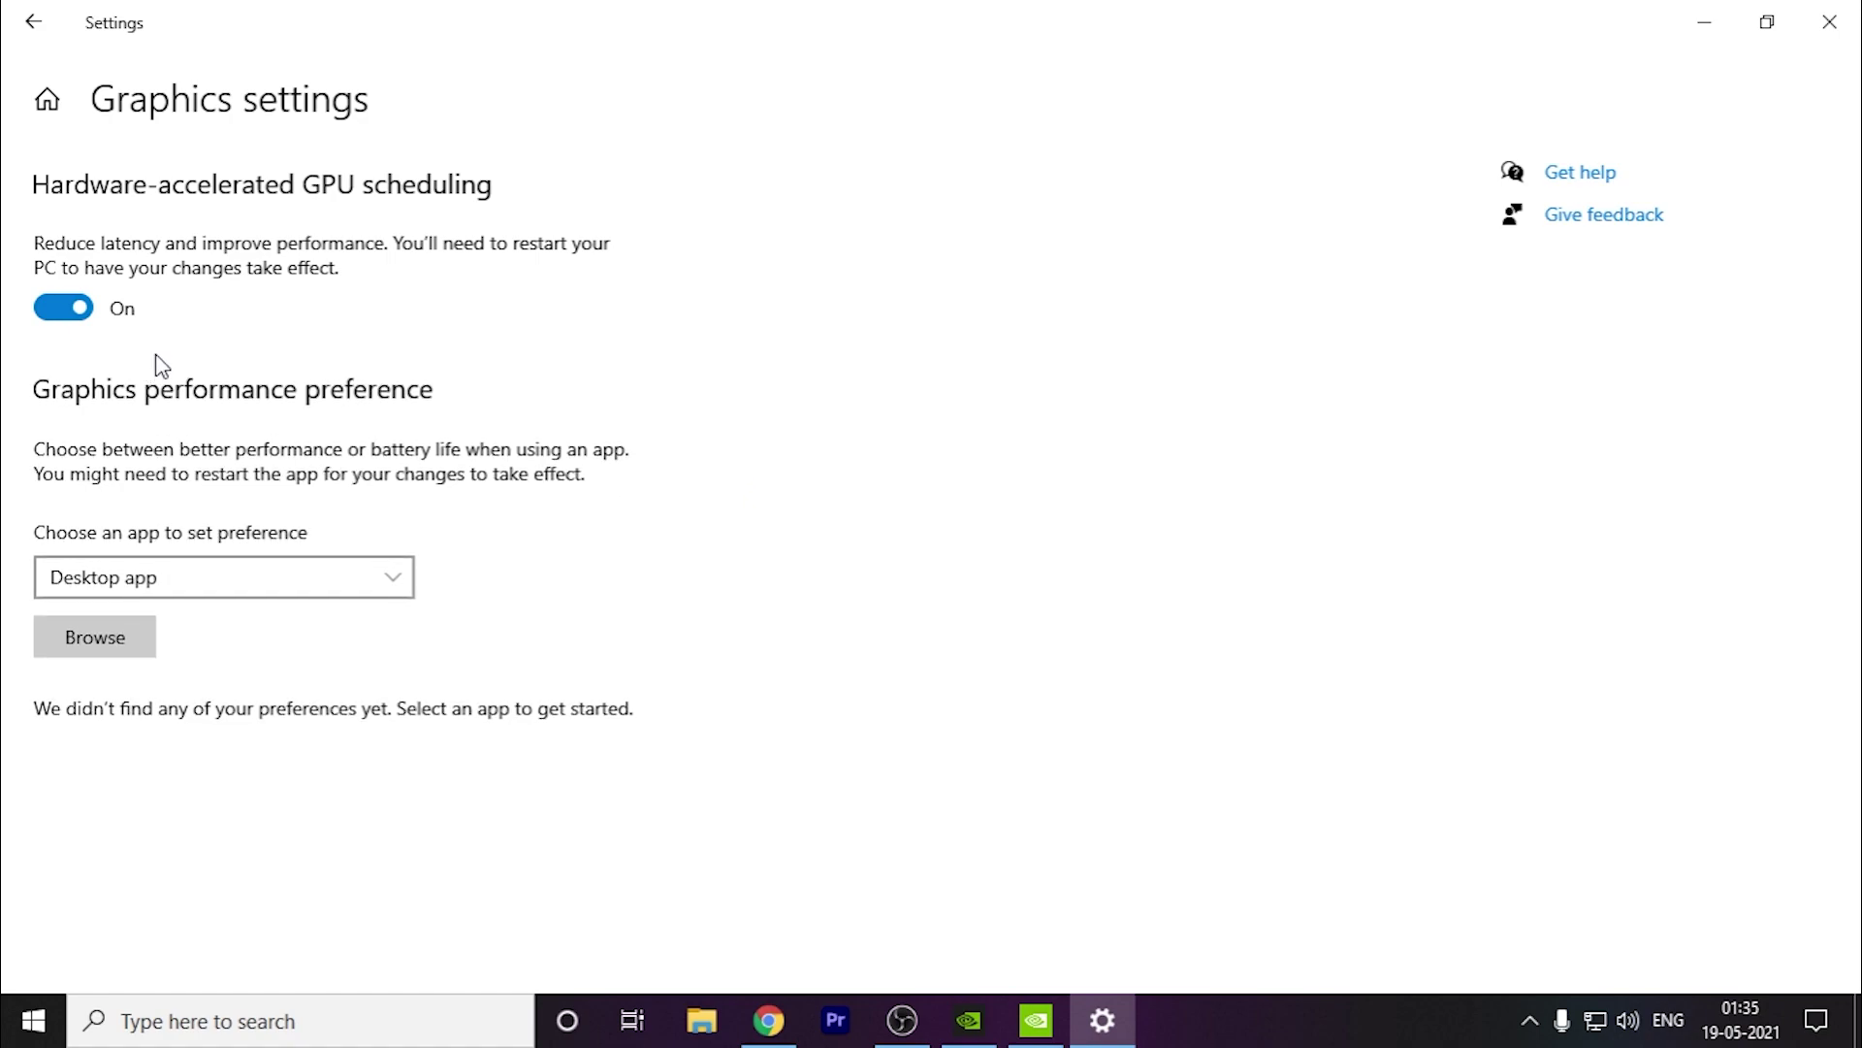
{"action": "left_click", "coordinate": [207, 580]}
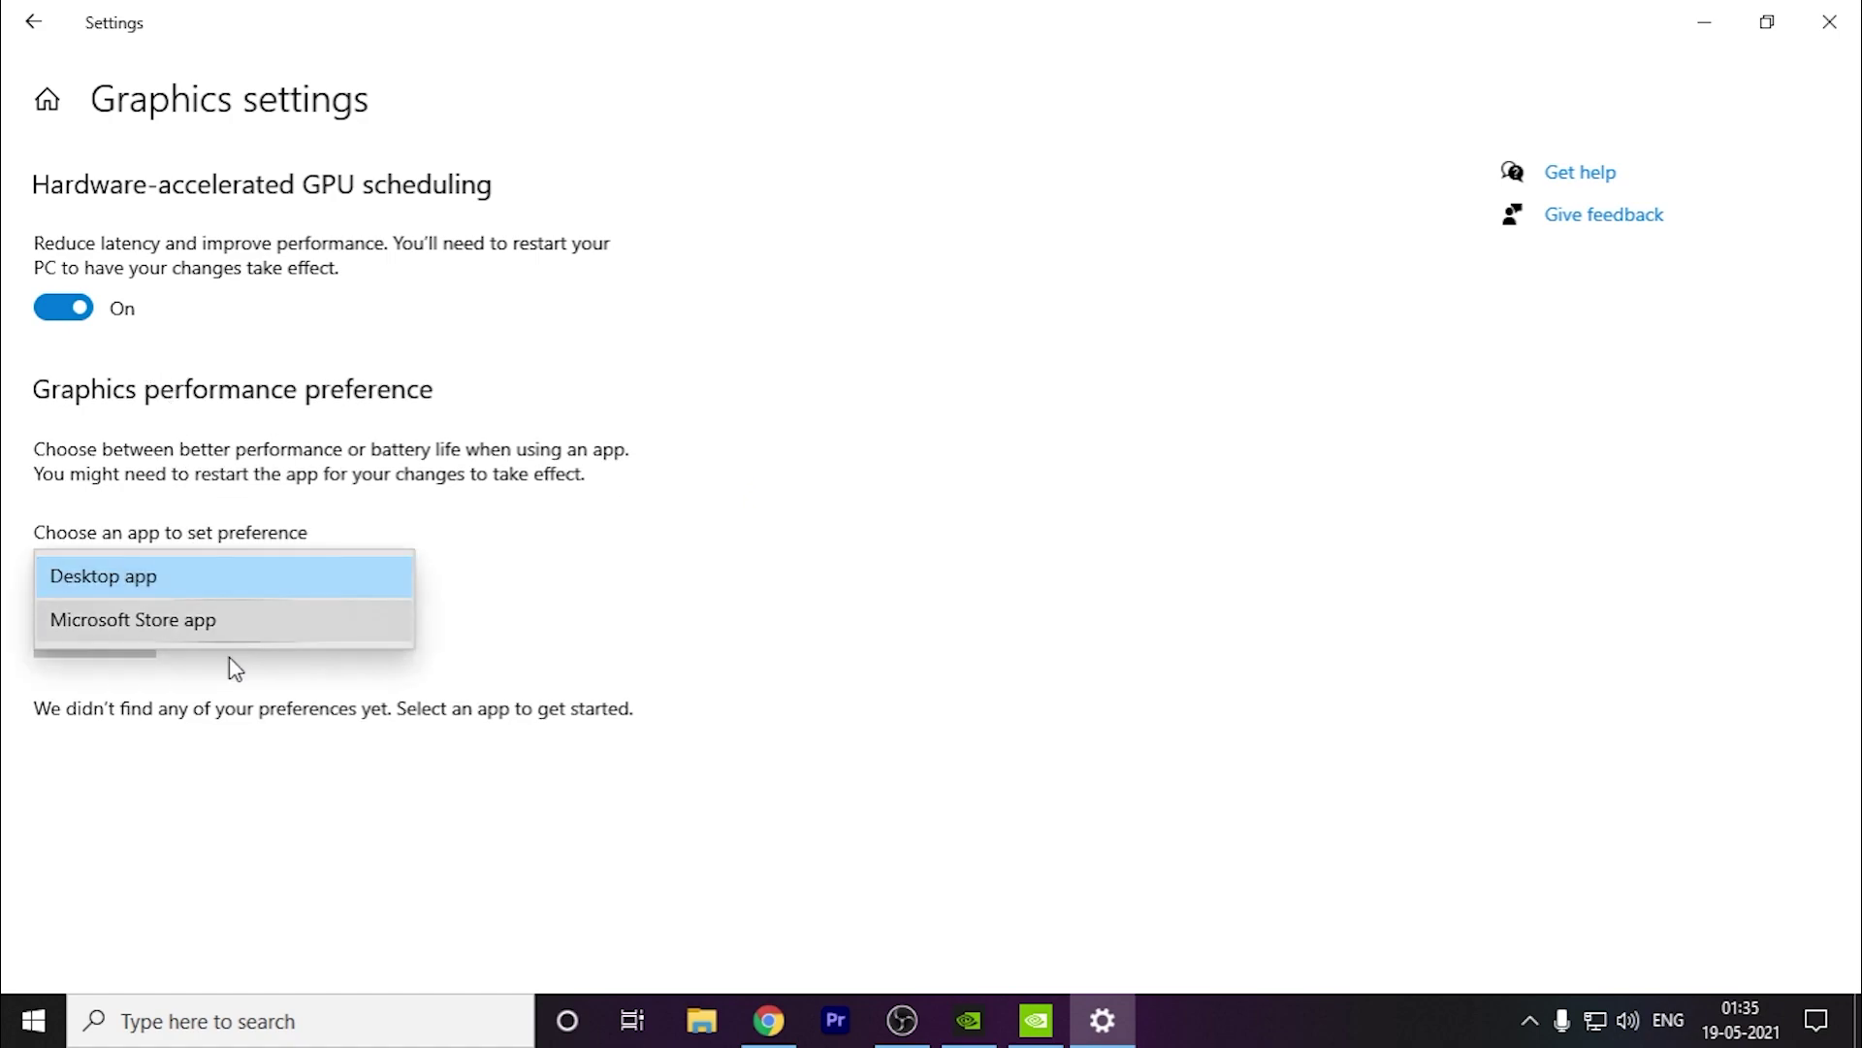
{"action": "left_click", "coordinate": [223, 578]}
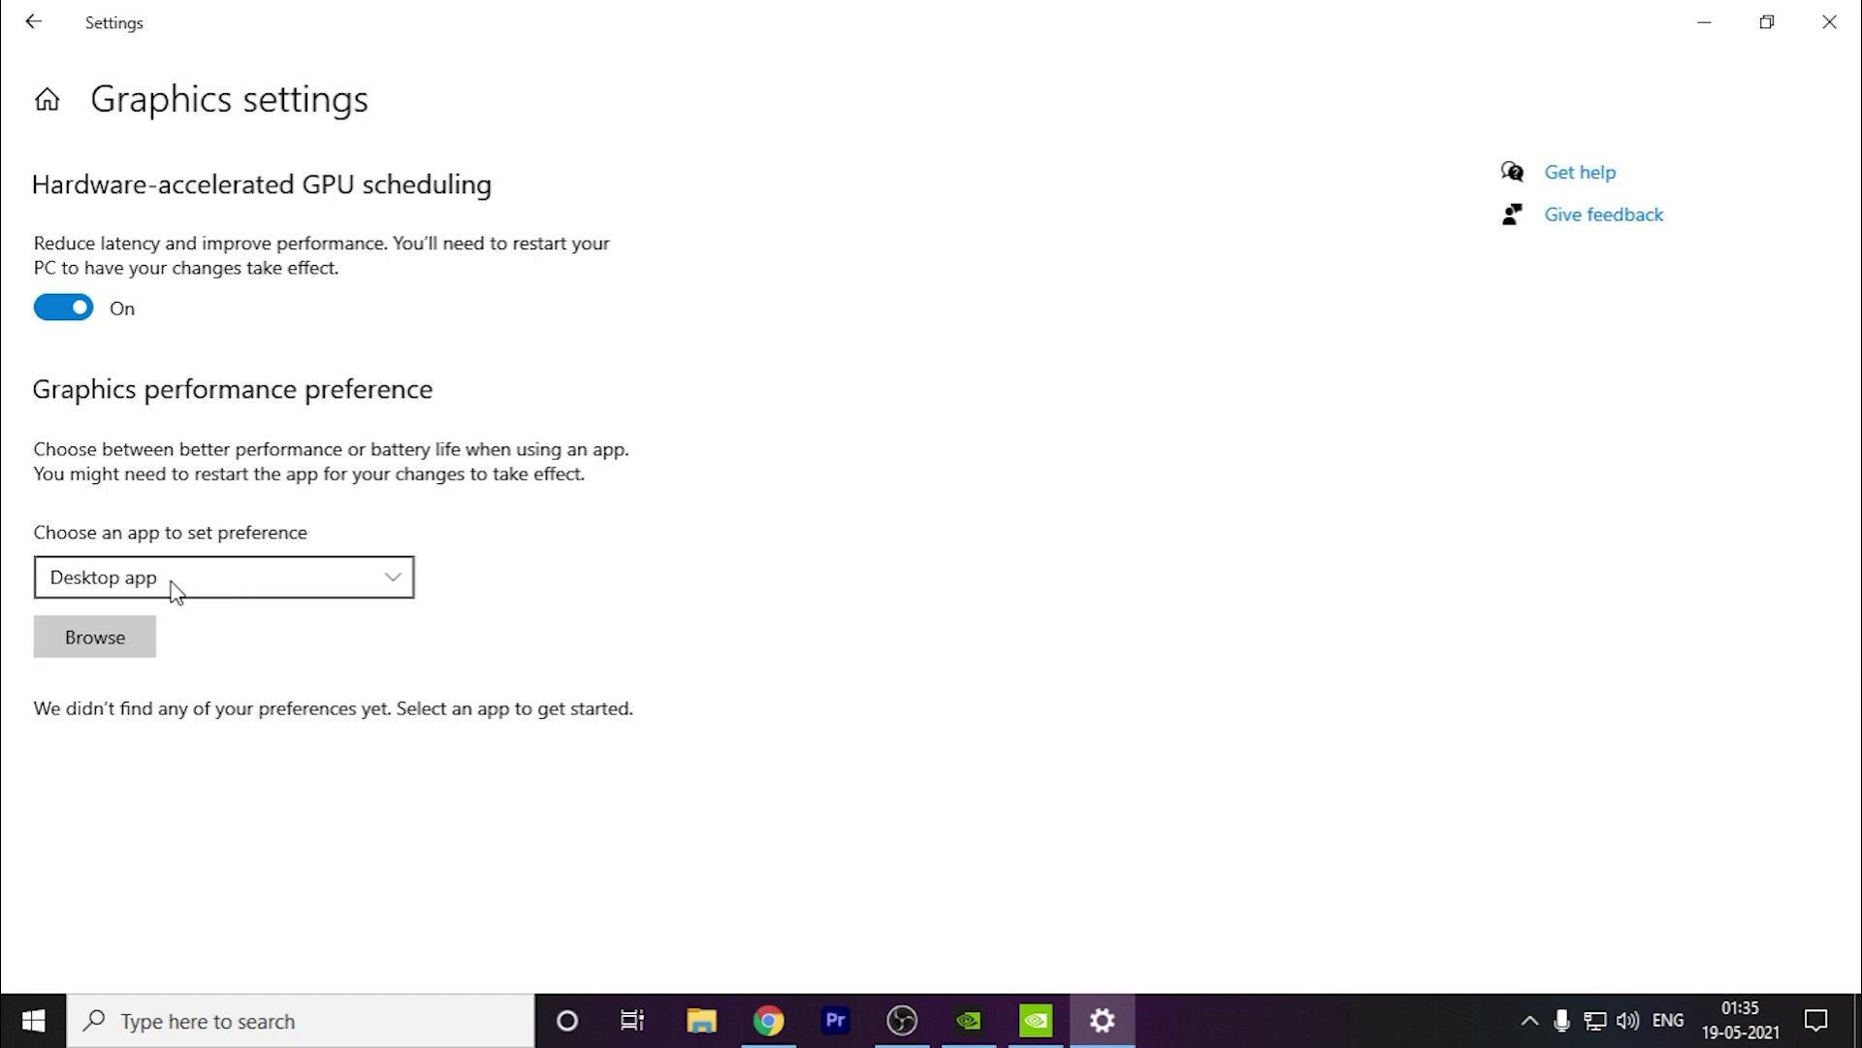
{"action": "left_click", "coordinate": [130, 626]}
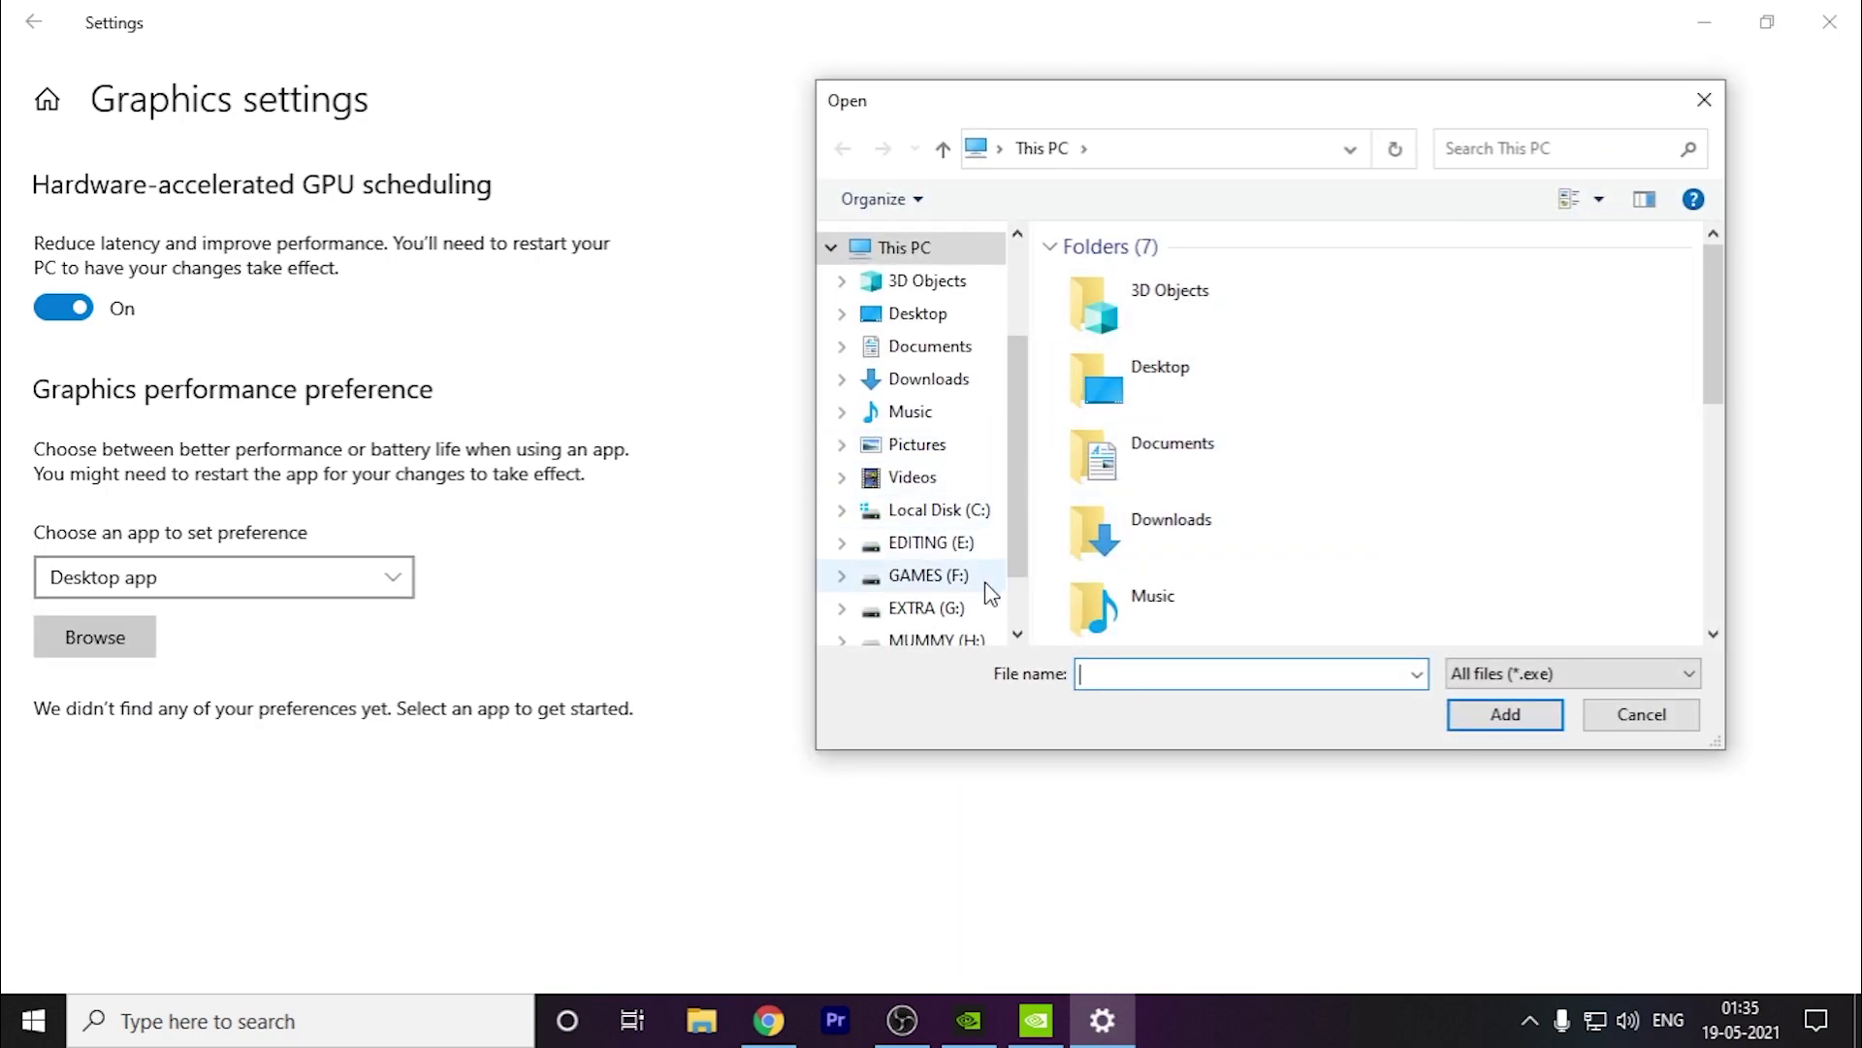
{"action": "left_click", "coordinate": [970, 578]}
{"action": "scroll", "coordinate": [1203, 427], "scroll_direction": "down", "scroll_amount": 2}
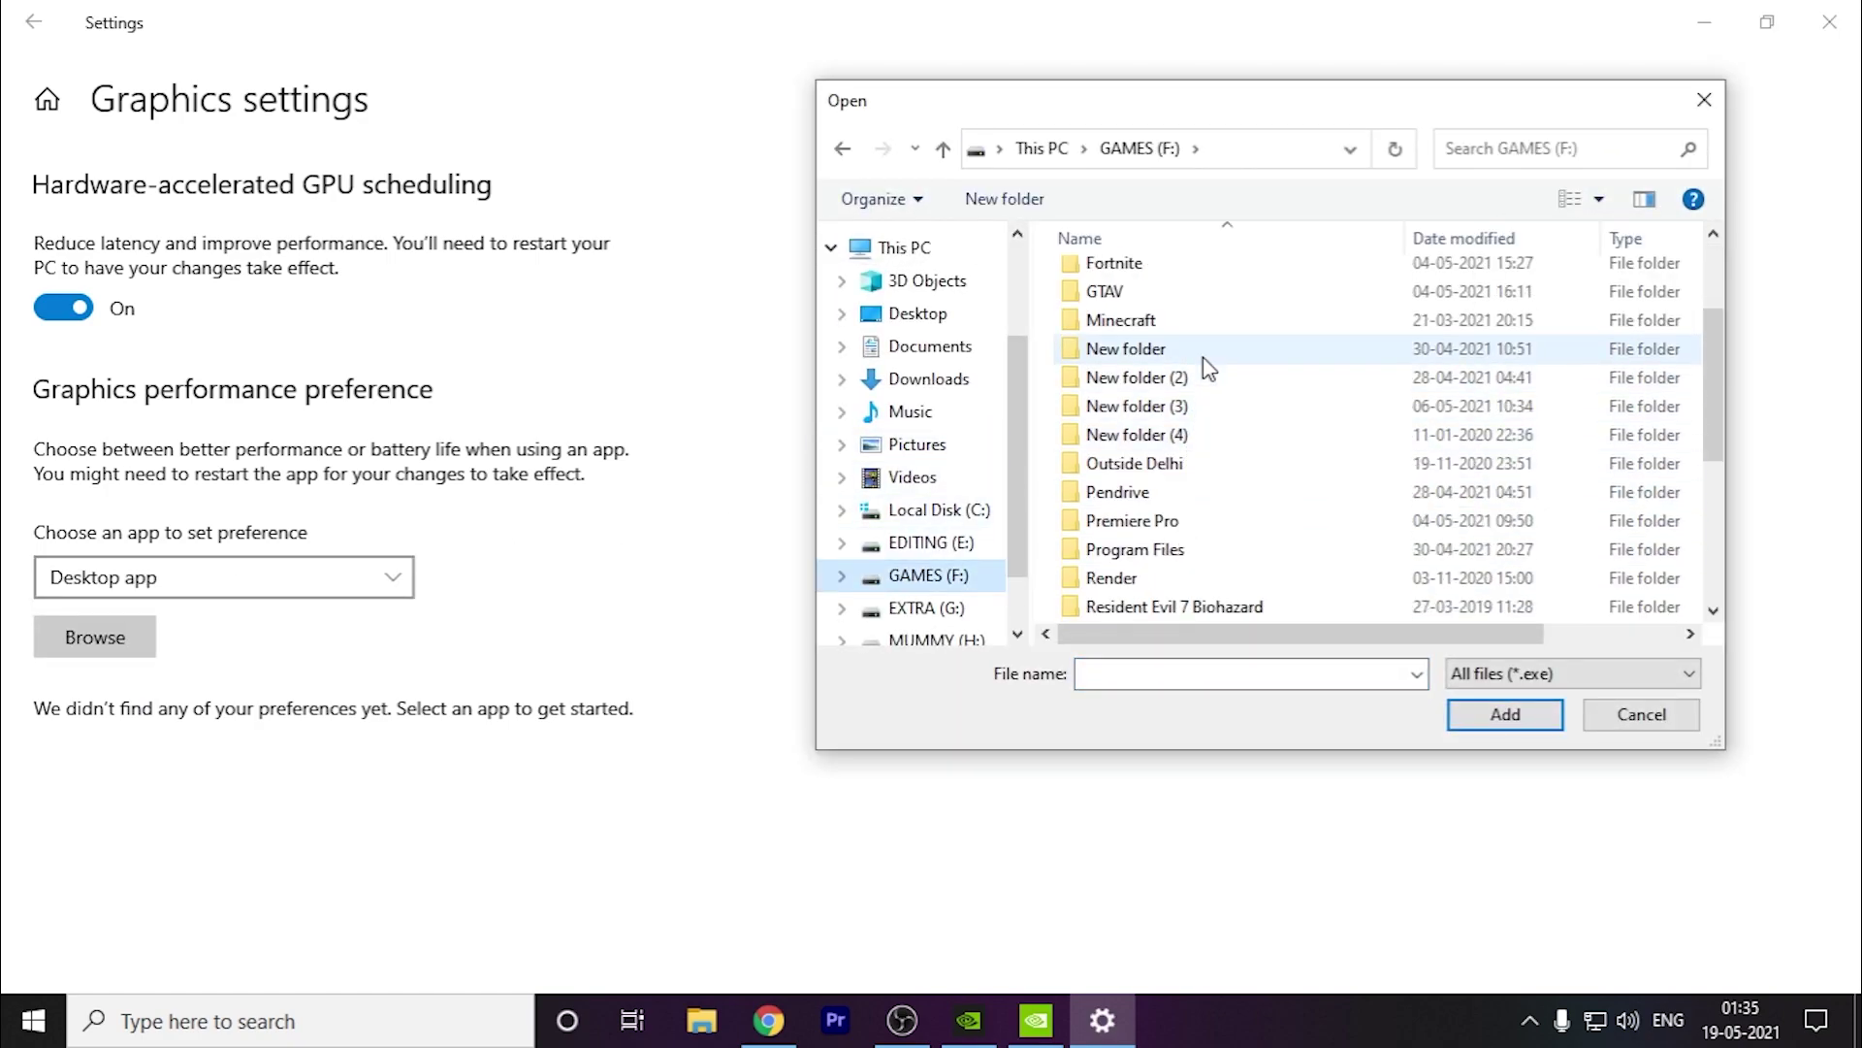
{"action": "scroll", "coordinate": [1202, 388], "scroll_direction": "up", "scroll_amount": 1}
{"action": "double_click", "coordinate": [1203, 363]}
{"action": "left_click", "coordinate": [1218, 451]}
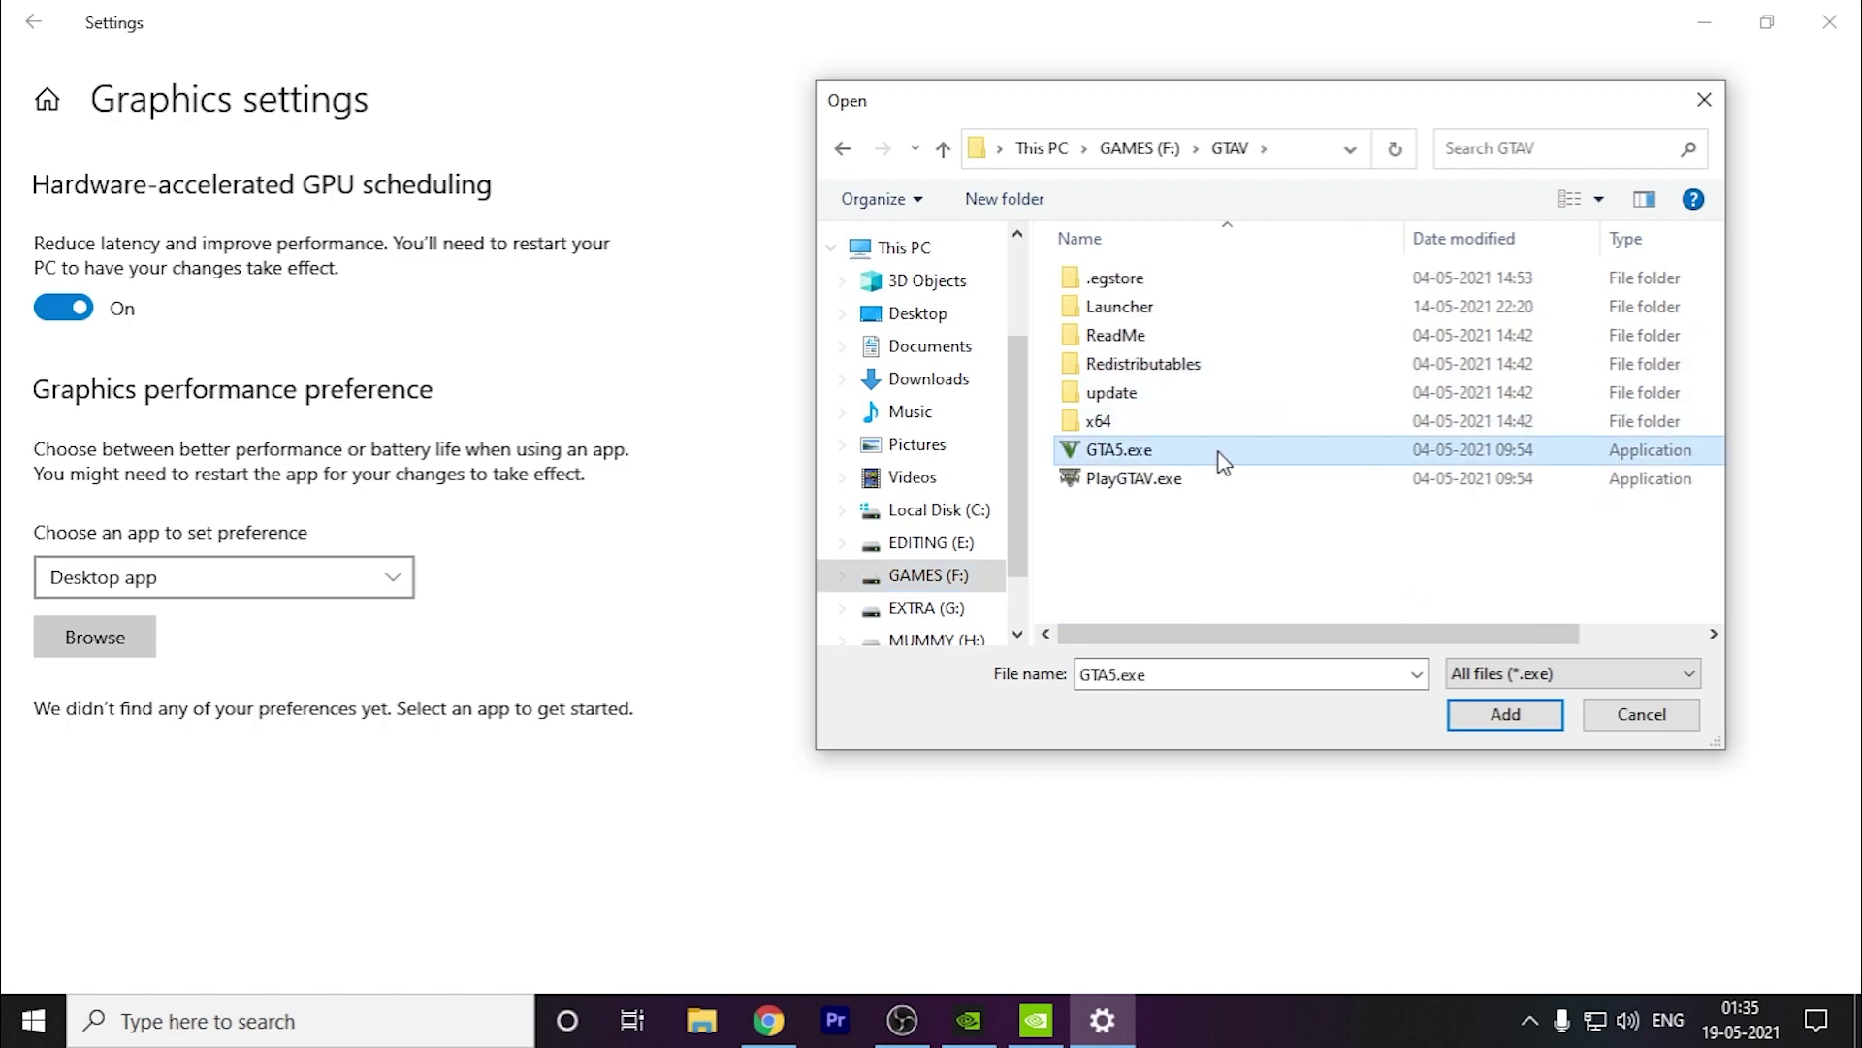
{"action": "left_click", "coordinate": [1533, 725]}
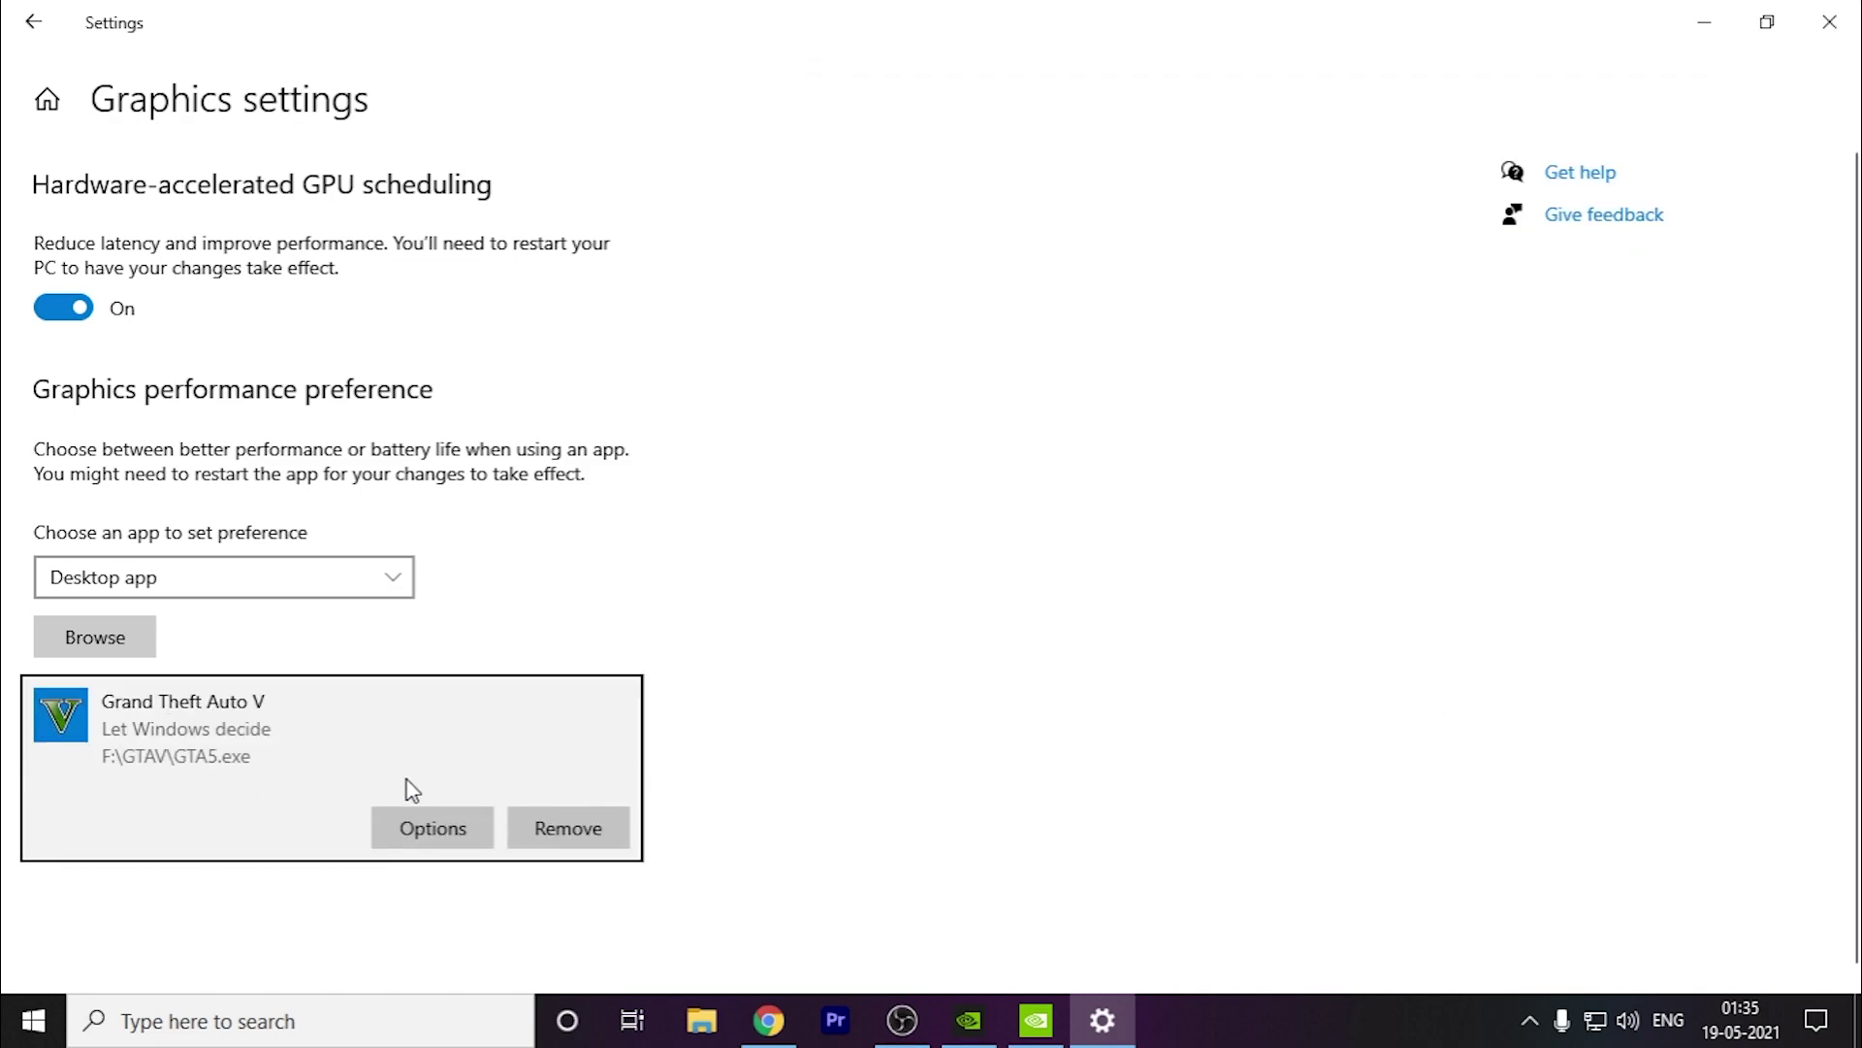
Step: Set Grand Theft Auto V's graphics preference to High performance and save it
{"action": "left_click", "coordinate": [457, 826]}
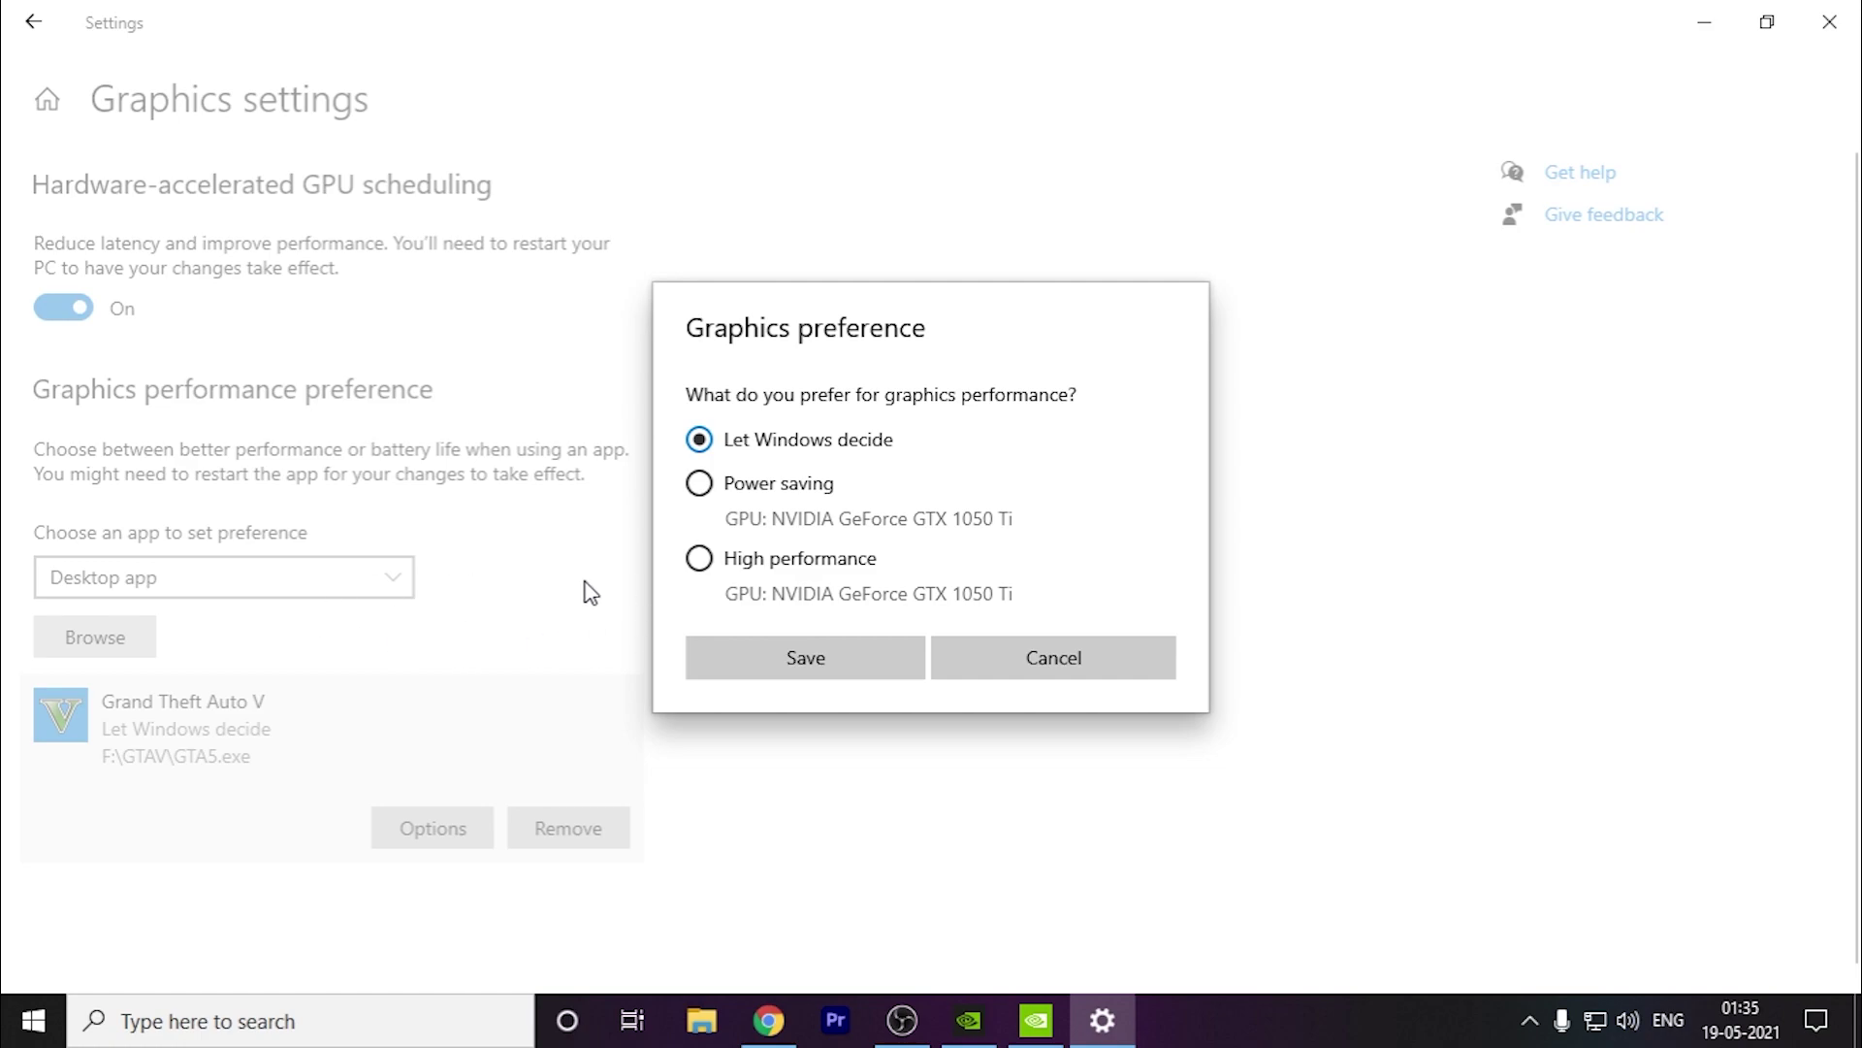
{"action": "left_click", "coordinate": [736, 576]}
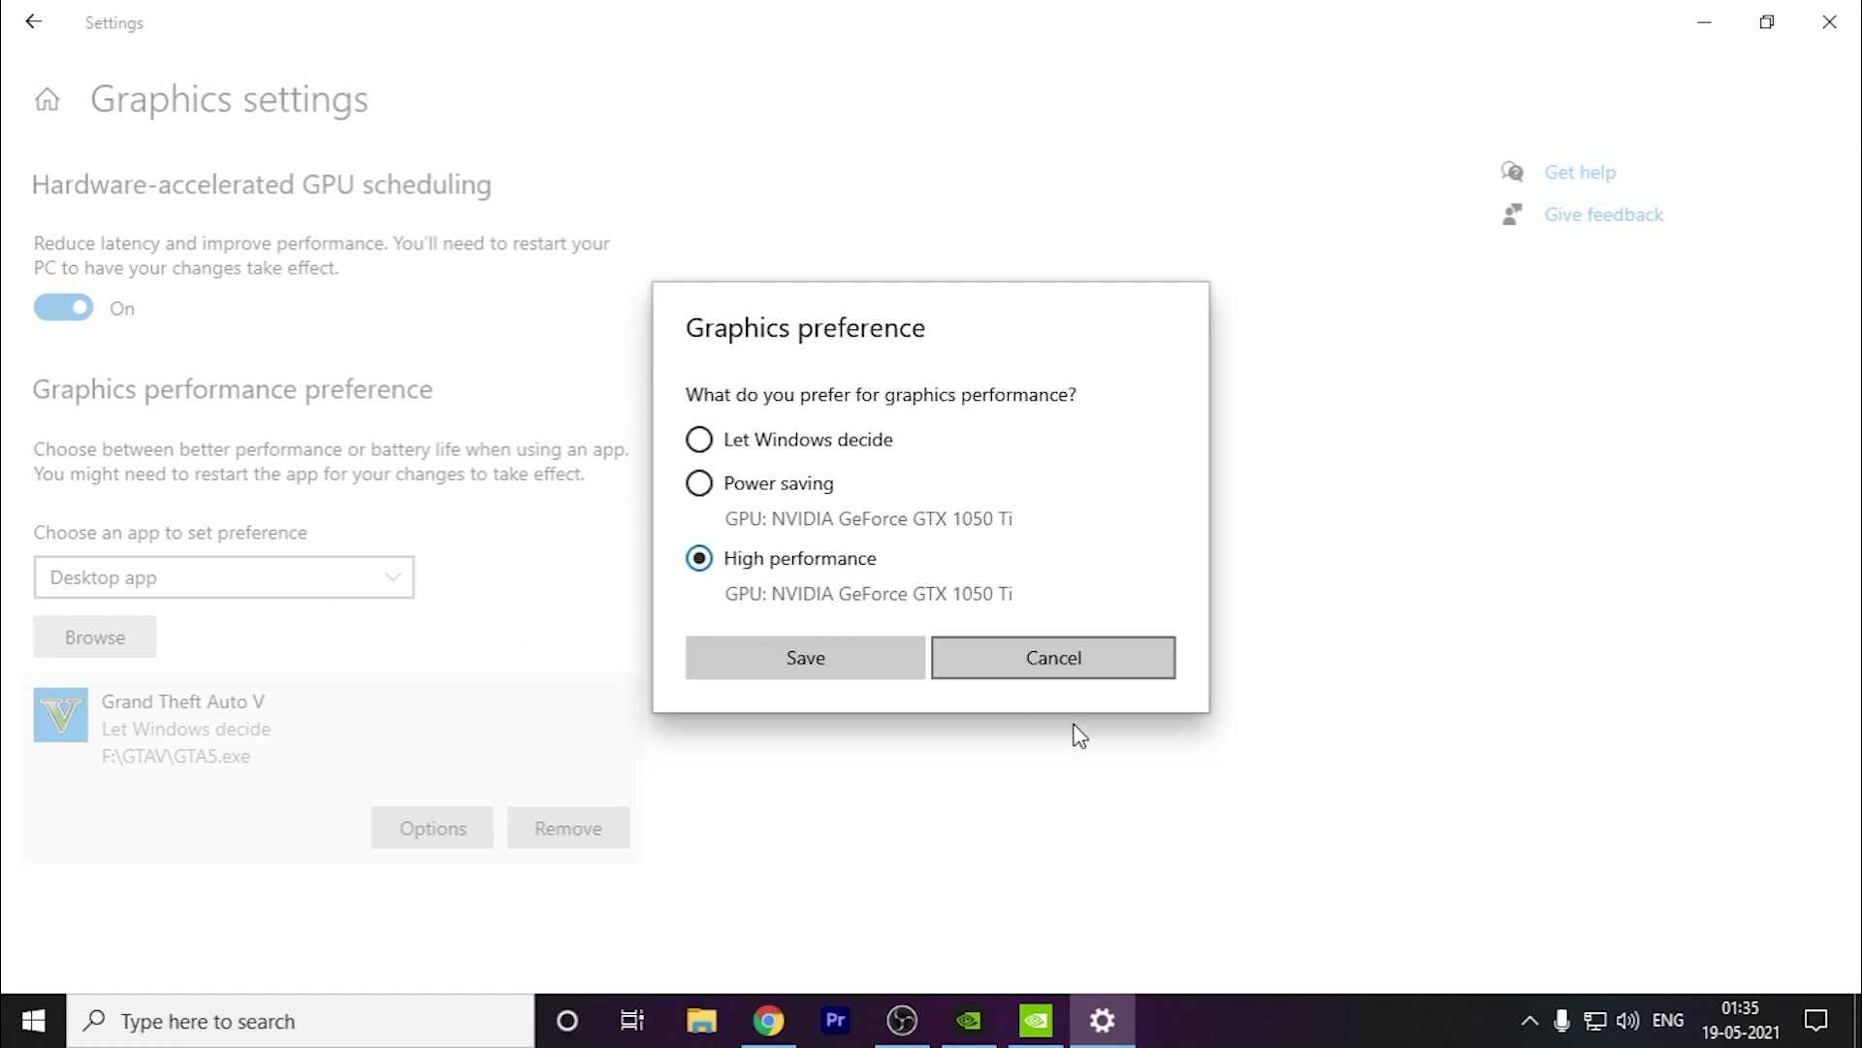
{"action": "left_click", "coordinate": [1036, 1021]}
{"action": "left_click", "coordinate": [131, 199]}
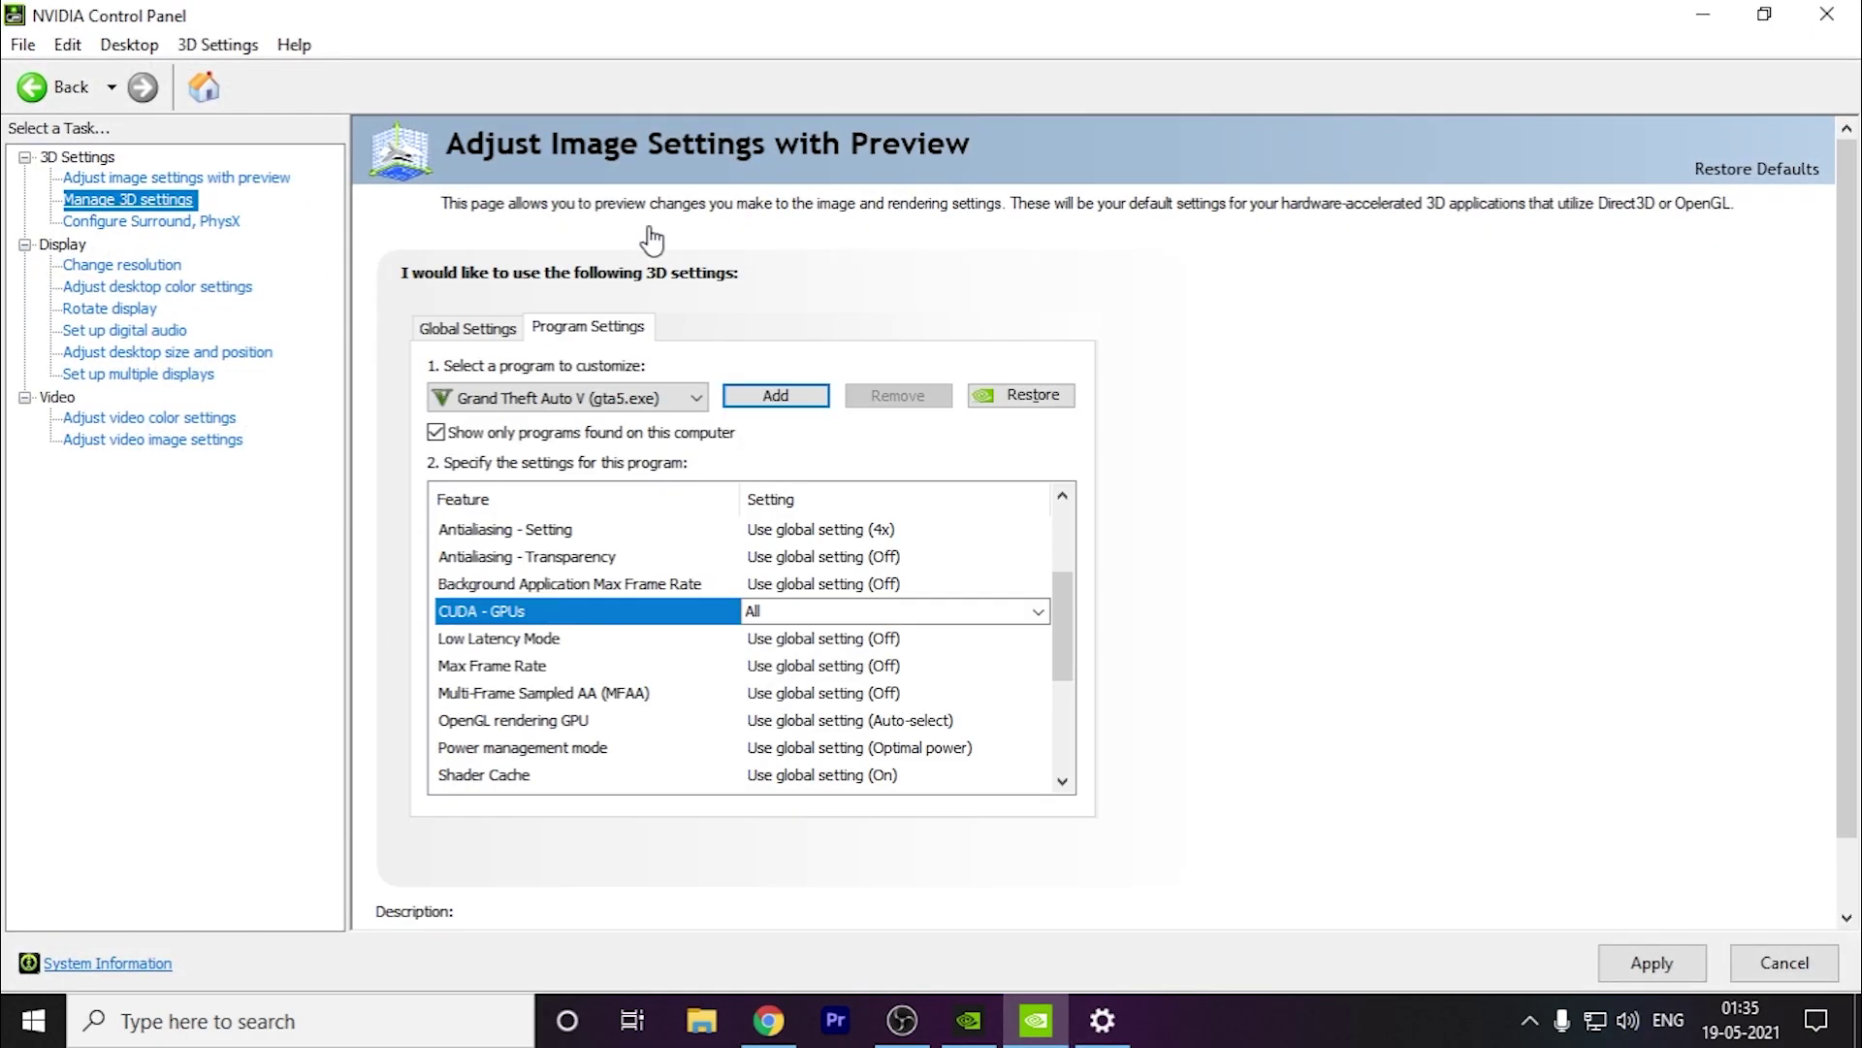
{"action": "left_click", "coordinate": [1705, 16]}
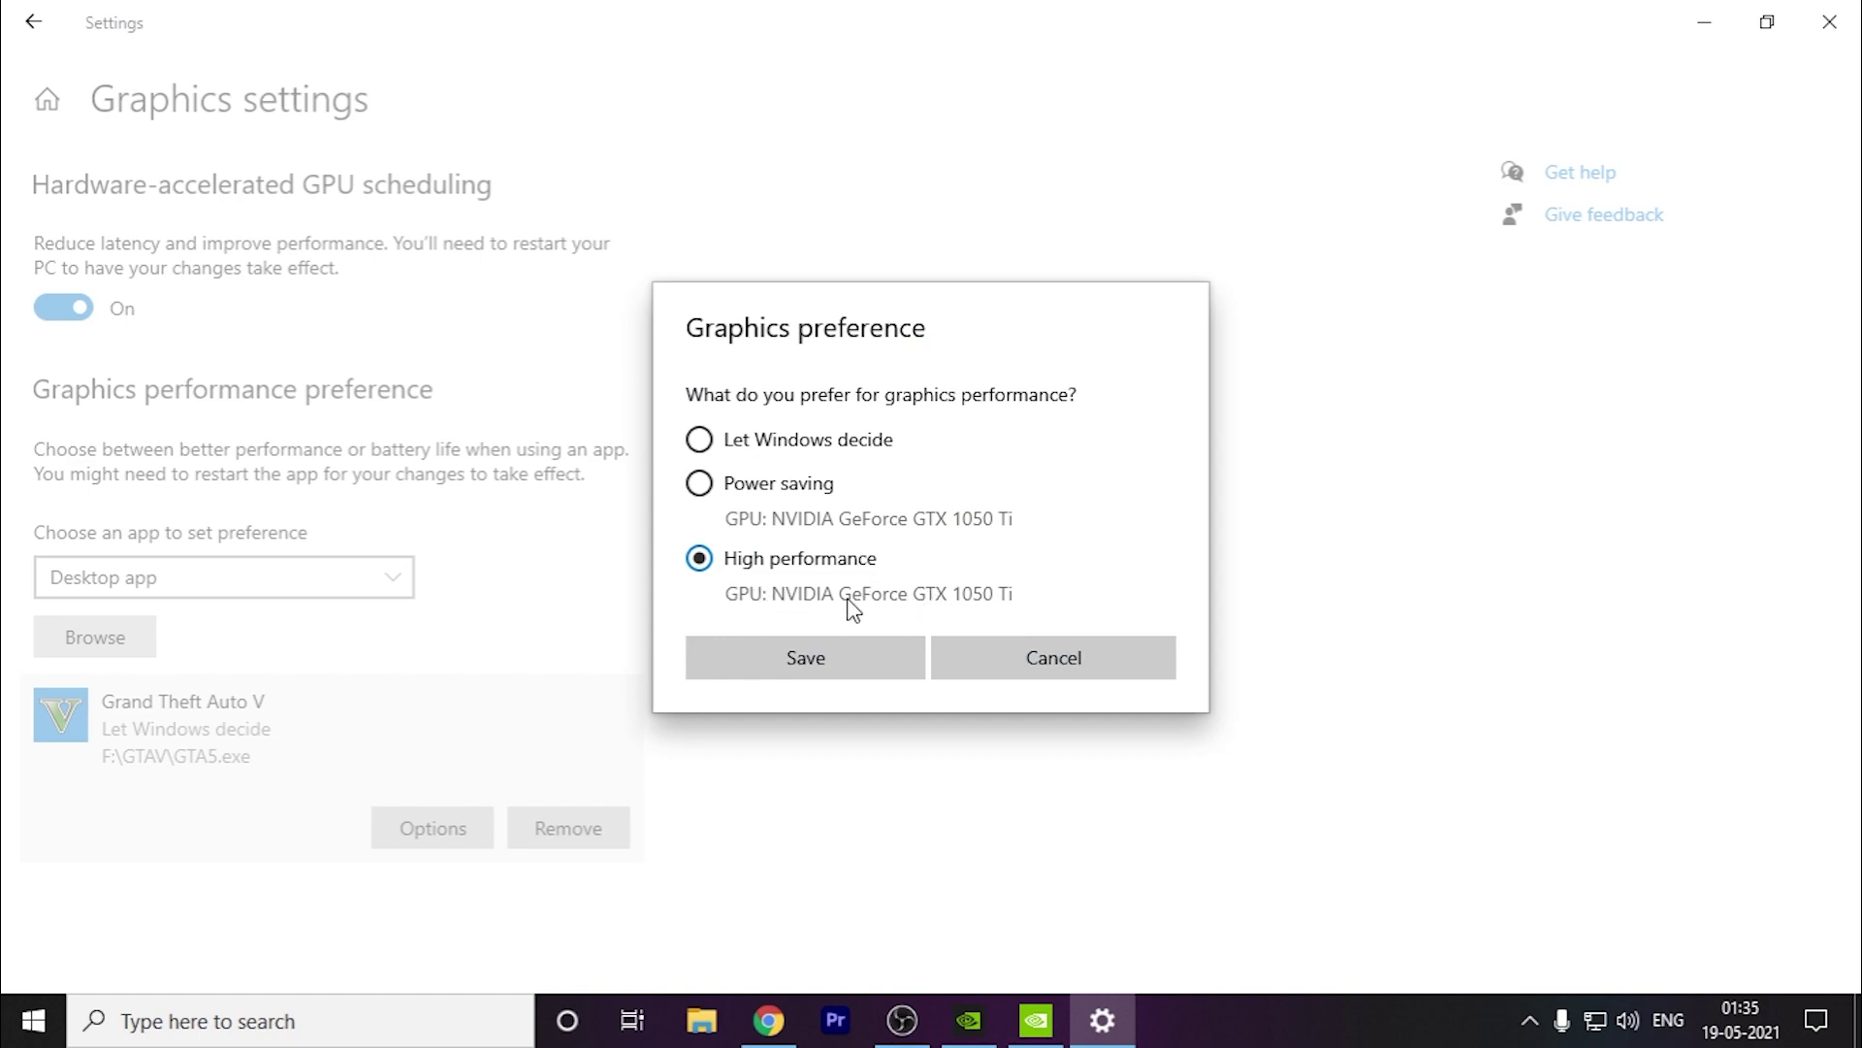
{"action": "left_click", "coordinate": [890, 652]}
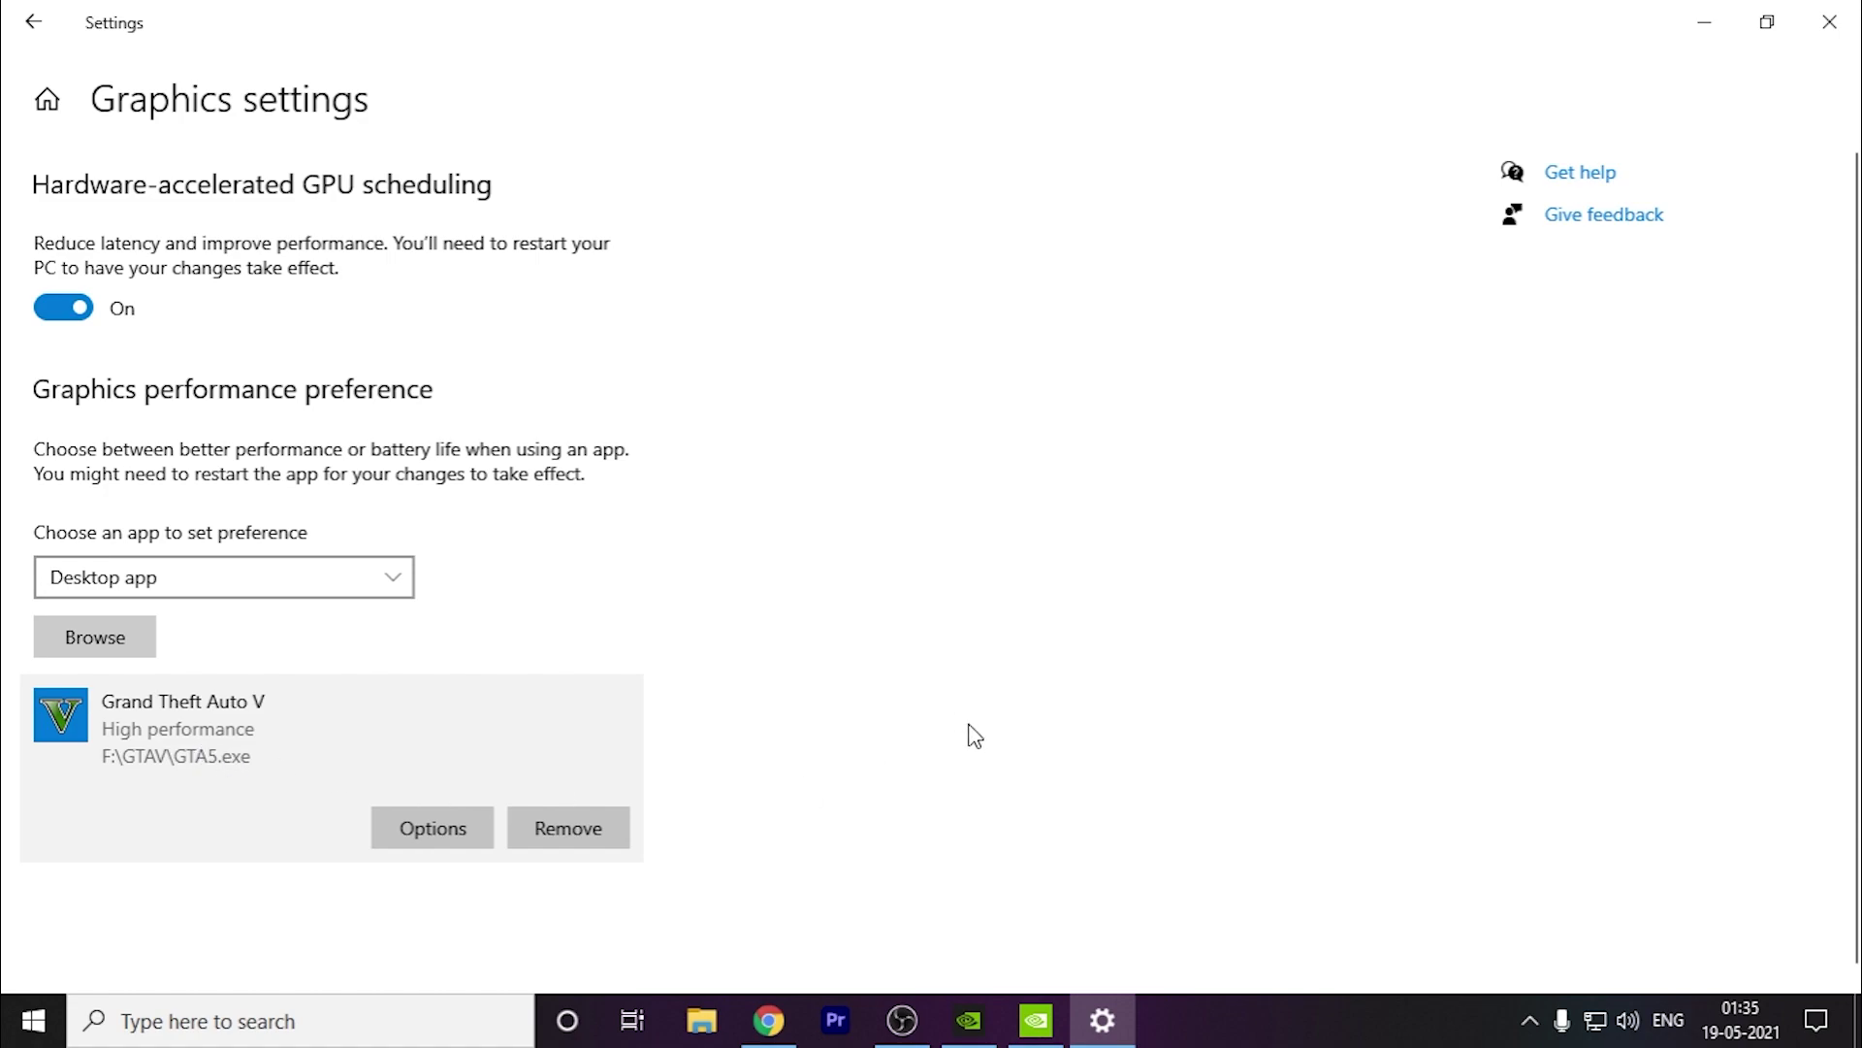
{"action": "right_click", "coordinate": [1323, 1002]}
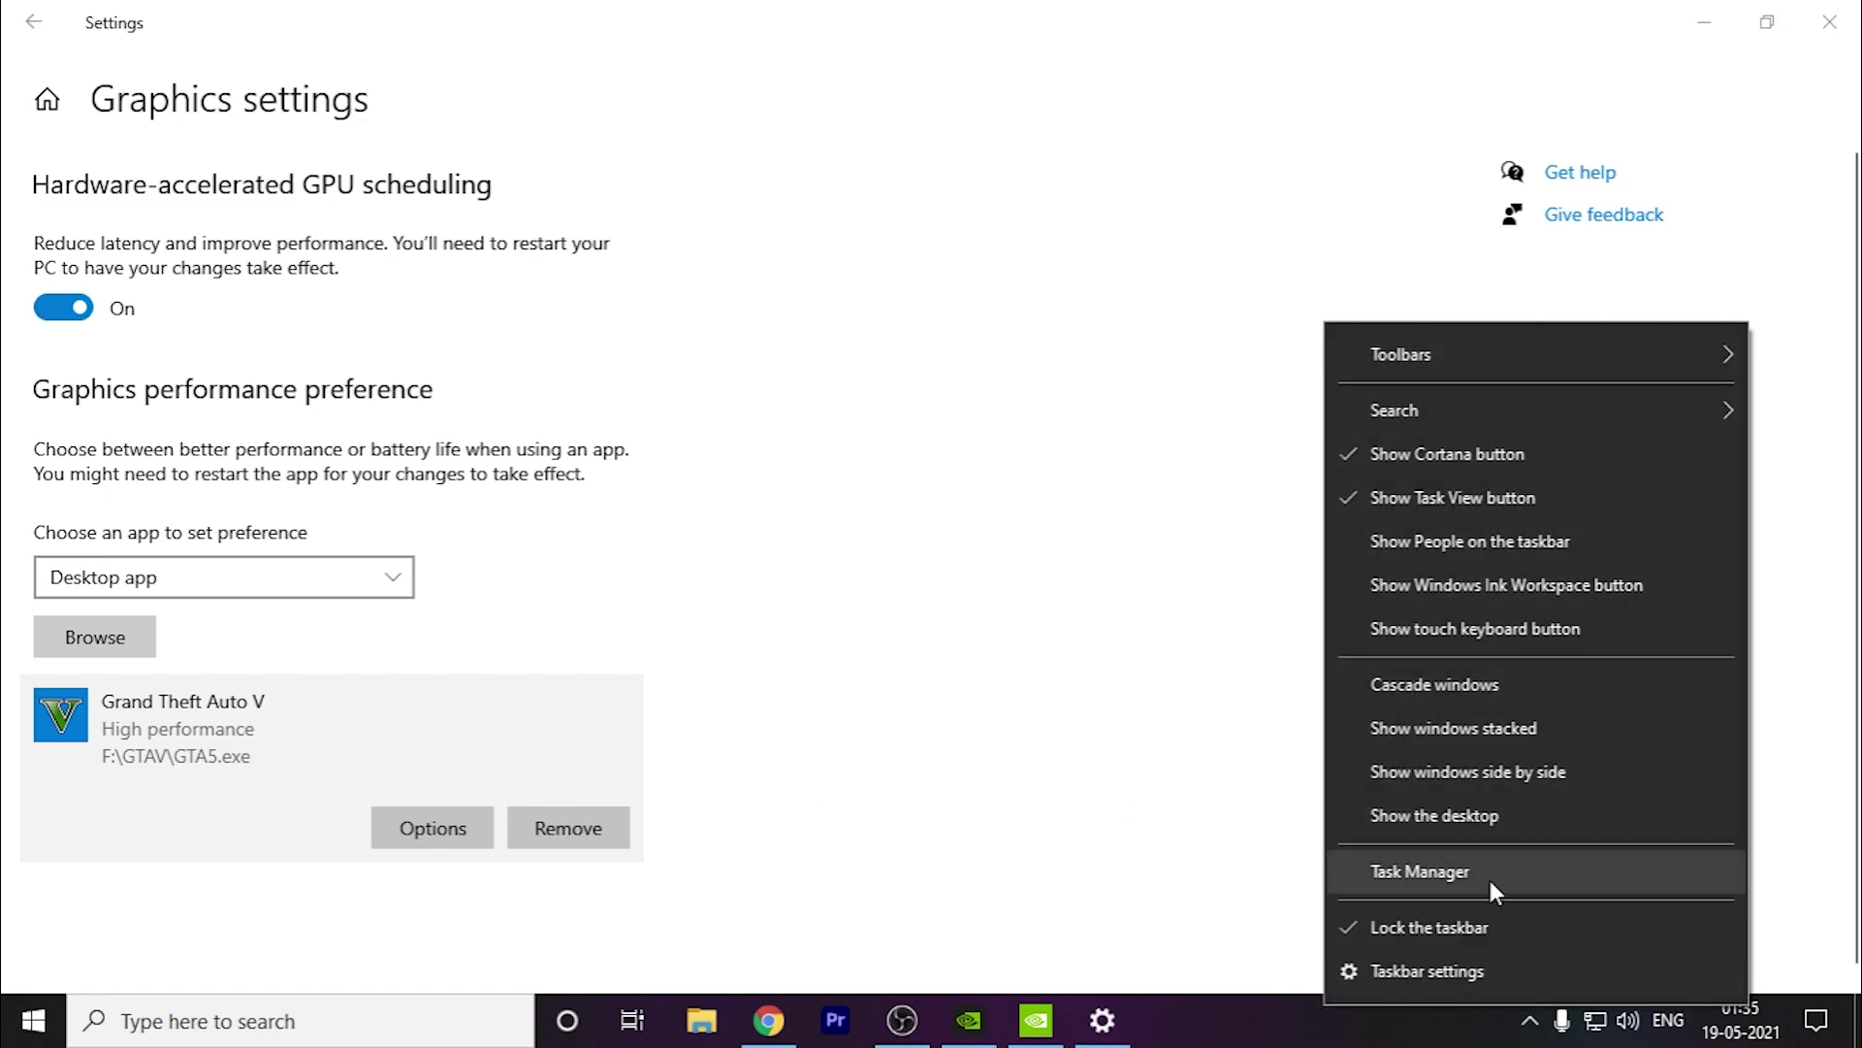
{"action": "left_click", "coordinate": [1492, 879]}
{"action": "left_click_drag", "start_coordinate": [923, 73], "coordinate": [1145, 57]}
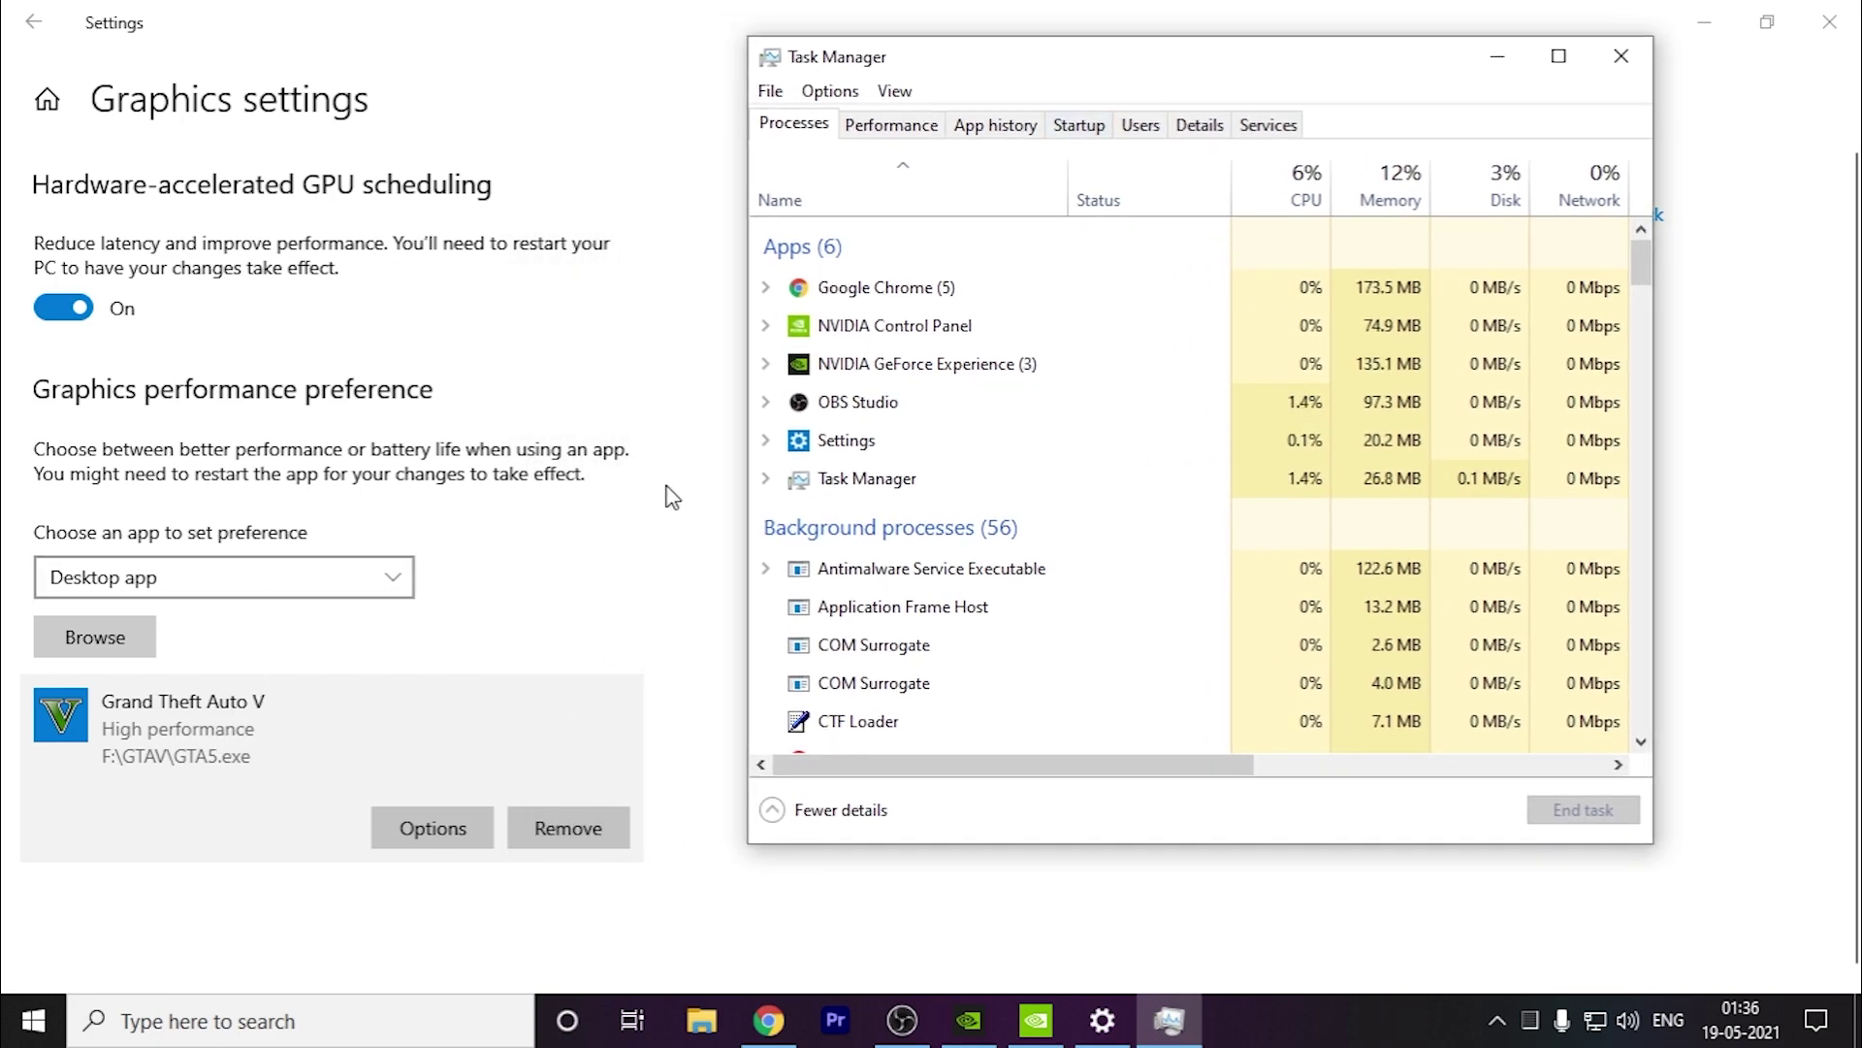
{"action": "left_click_drag", "start_coordinate": [1308, 61], "coordinate": [1339, 56]}
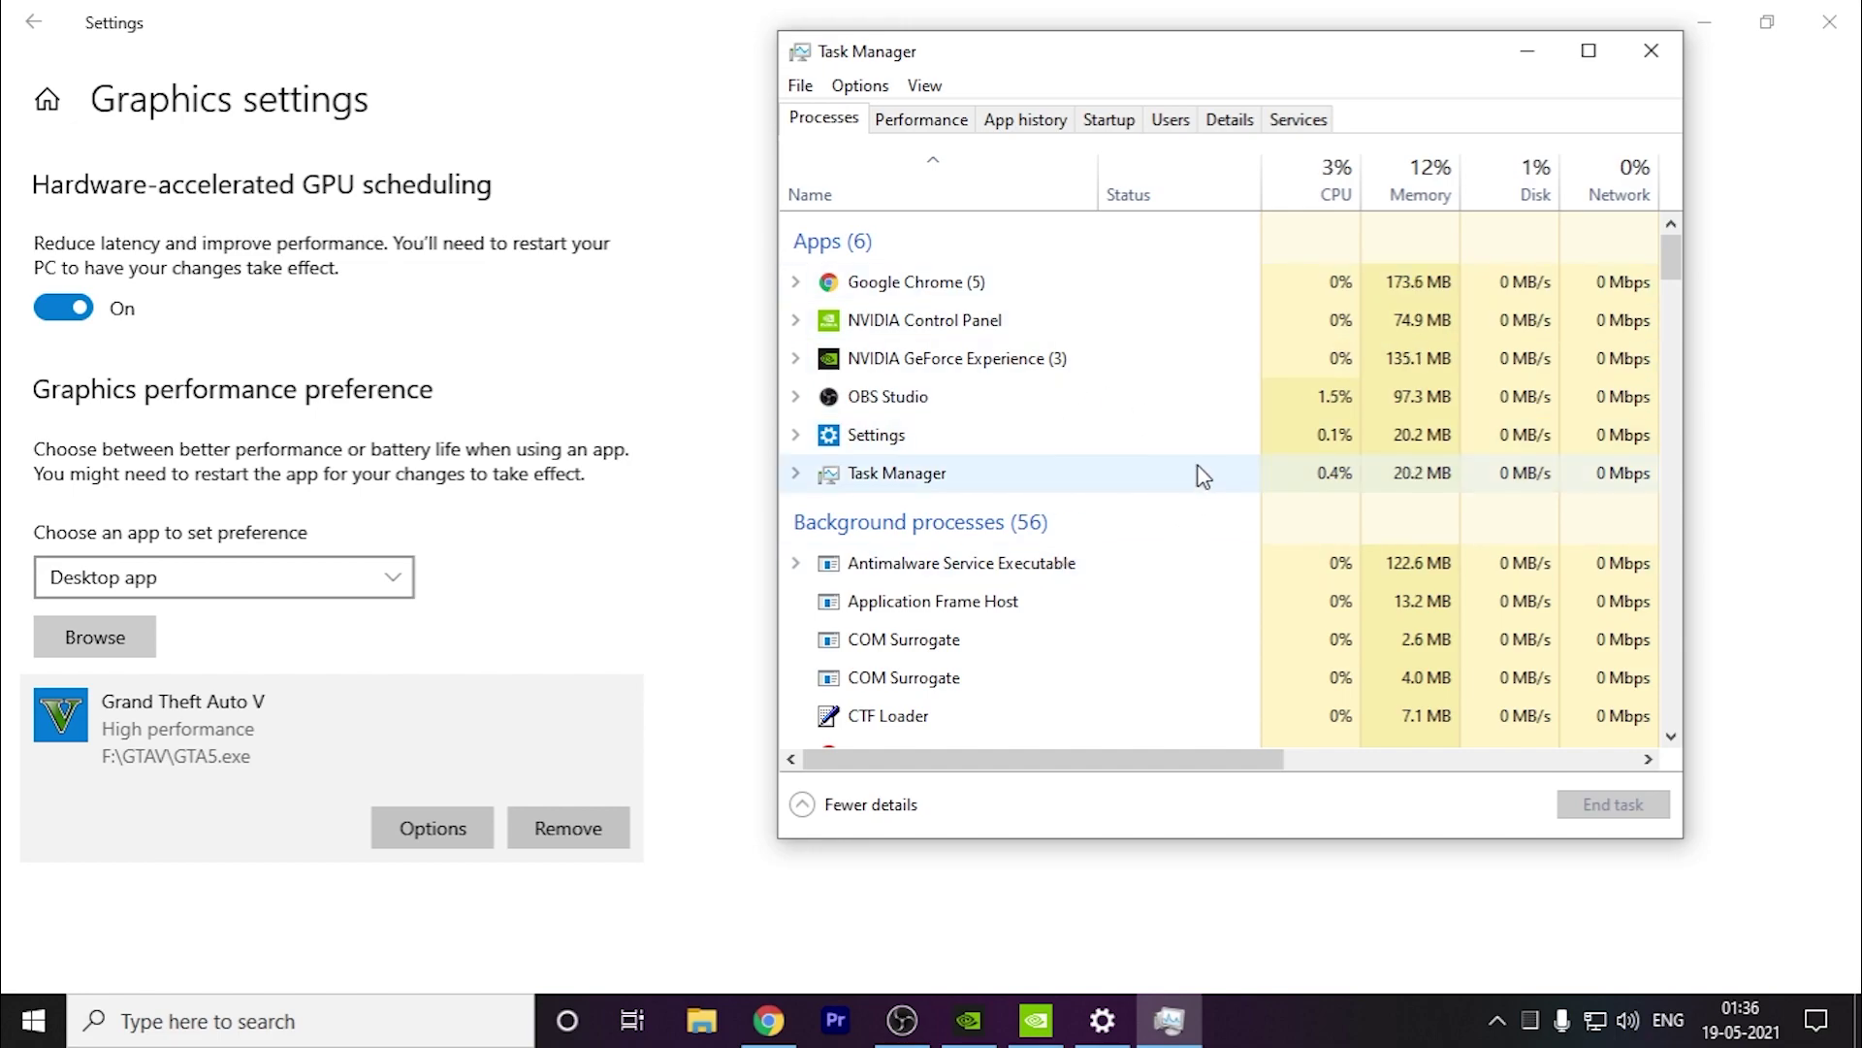
{"action": "left_click", "coordinate": [943, 402]}
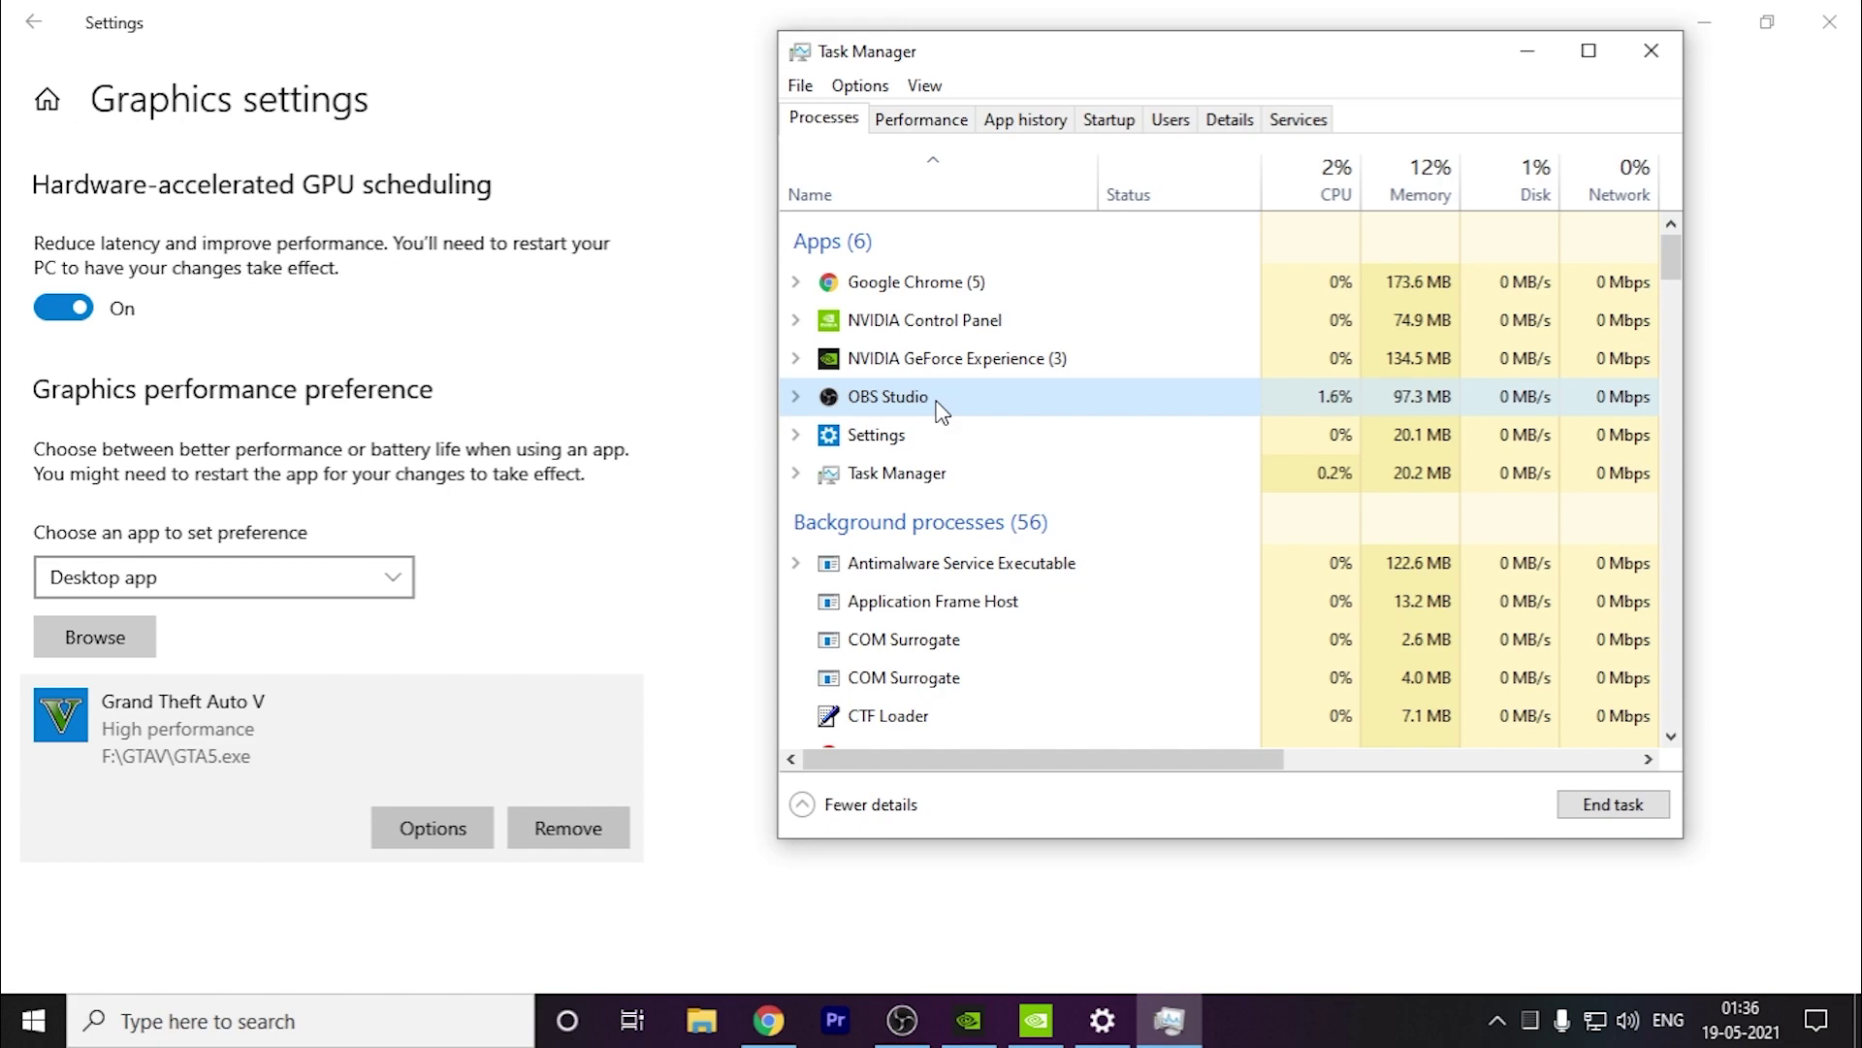
{"action": "right_click", "coordinate": [939, 408]}
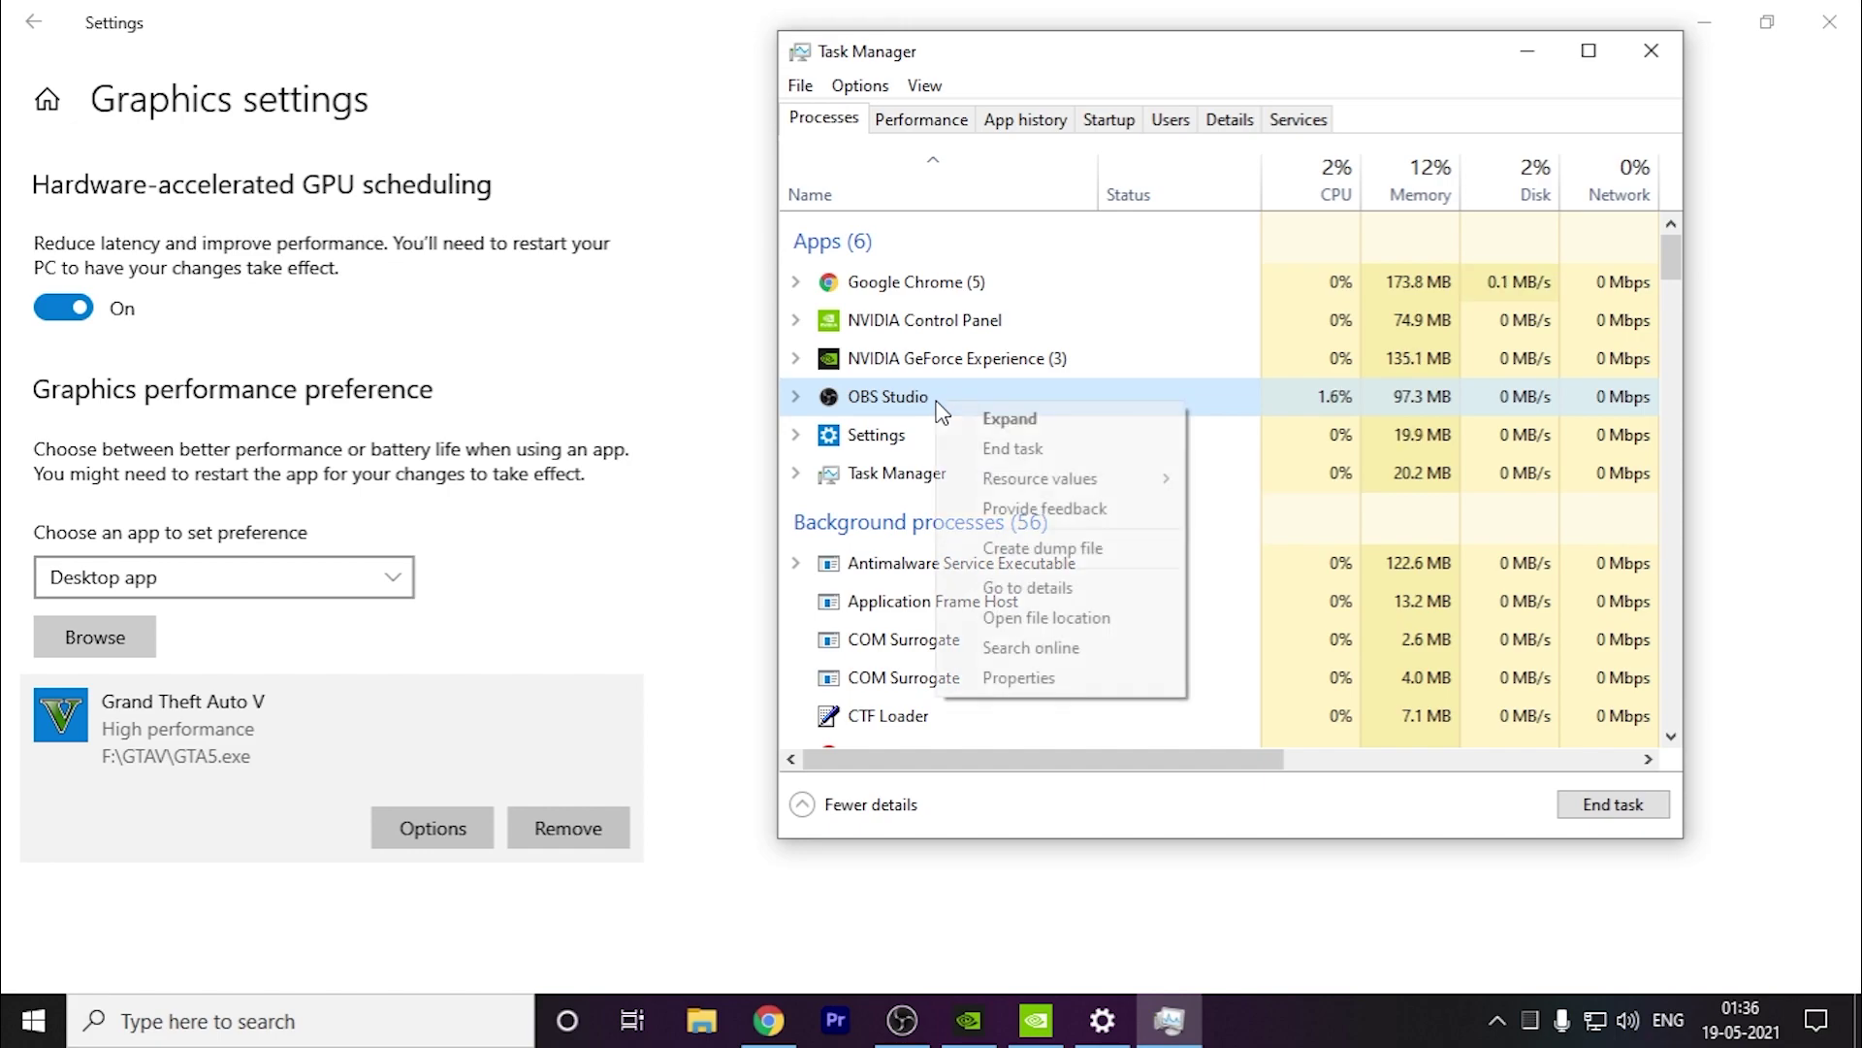
{"action": "key", "text": "Escape"}
{"action": "key", "text": "n"}
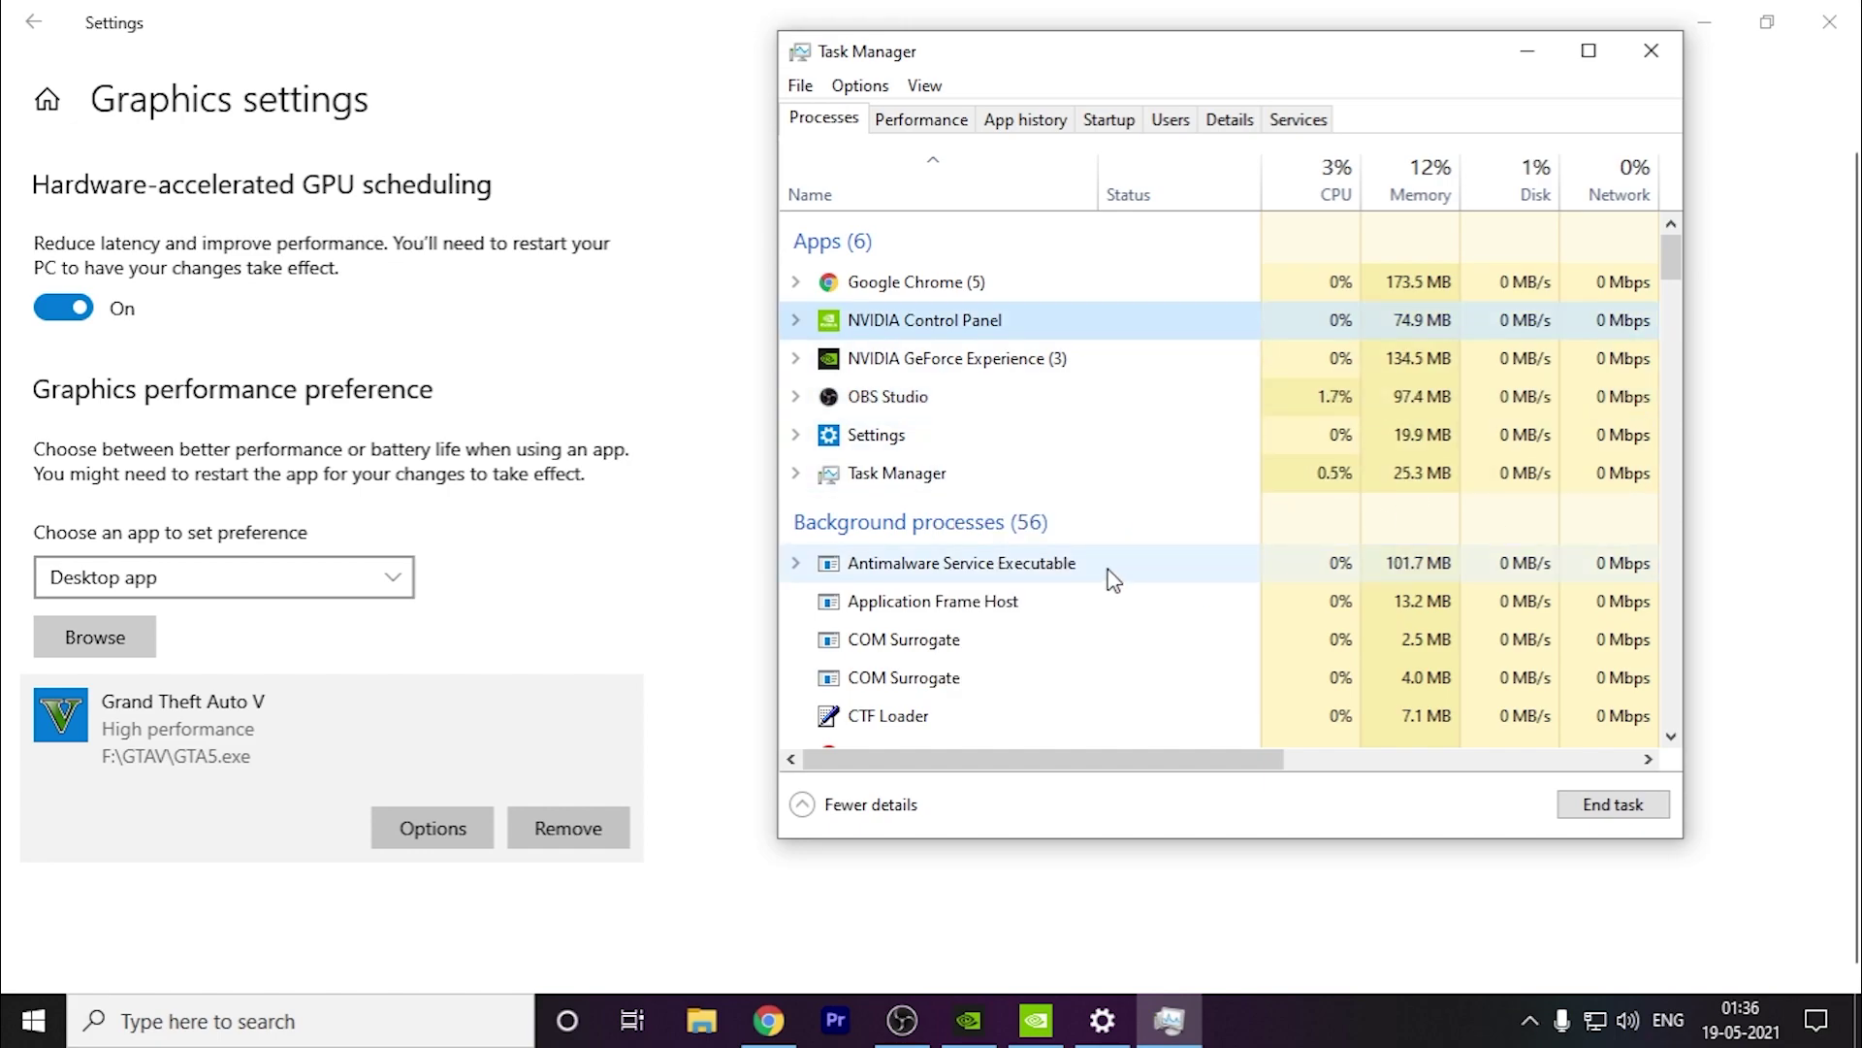
{"action": "scroll", "coordinate": [1077, 577], "scroll_direction": "down", "scroll_amount": 2}
{"action": "scroll", "coordinate": [1051, 566], "scroll_direction": "up", "scroll_amount": 2}
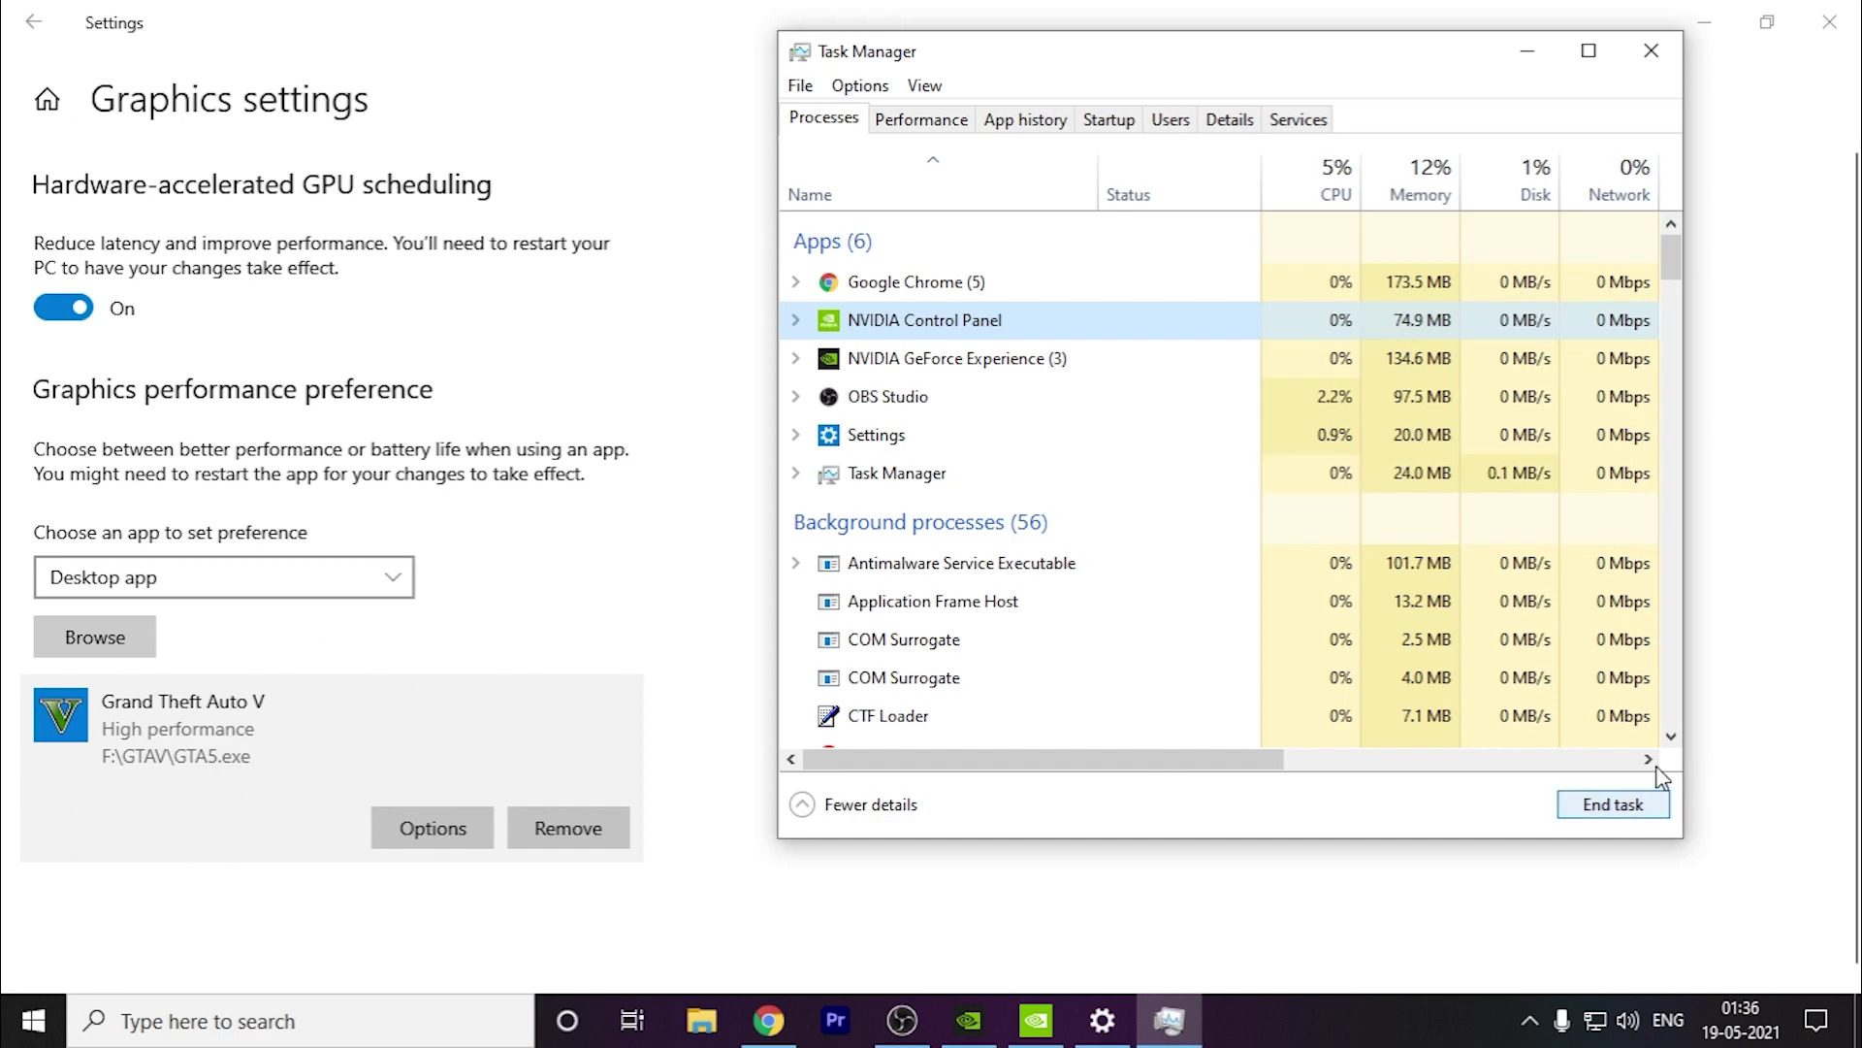
{"action": "left_click", "coordinate": [1651, 51]}
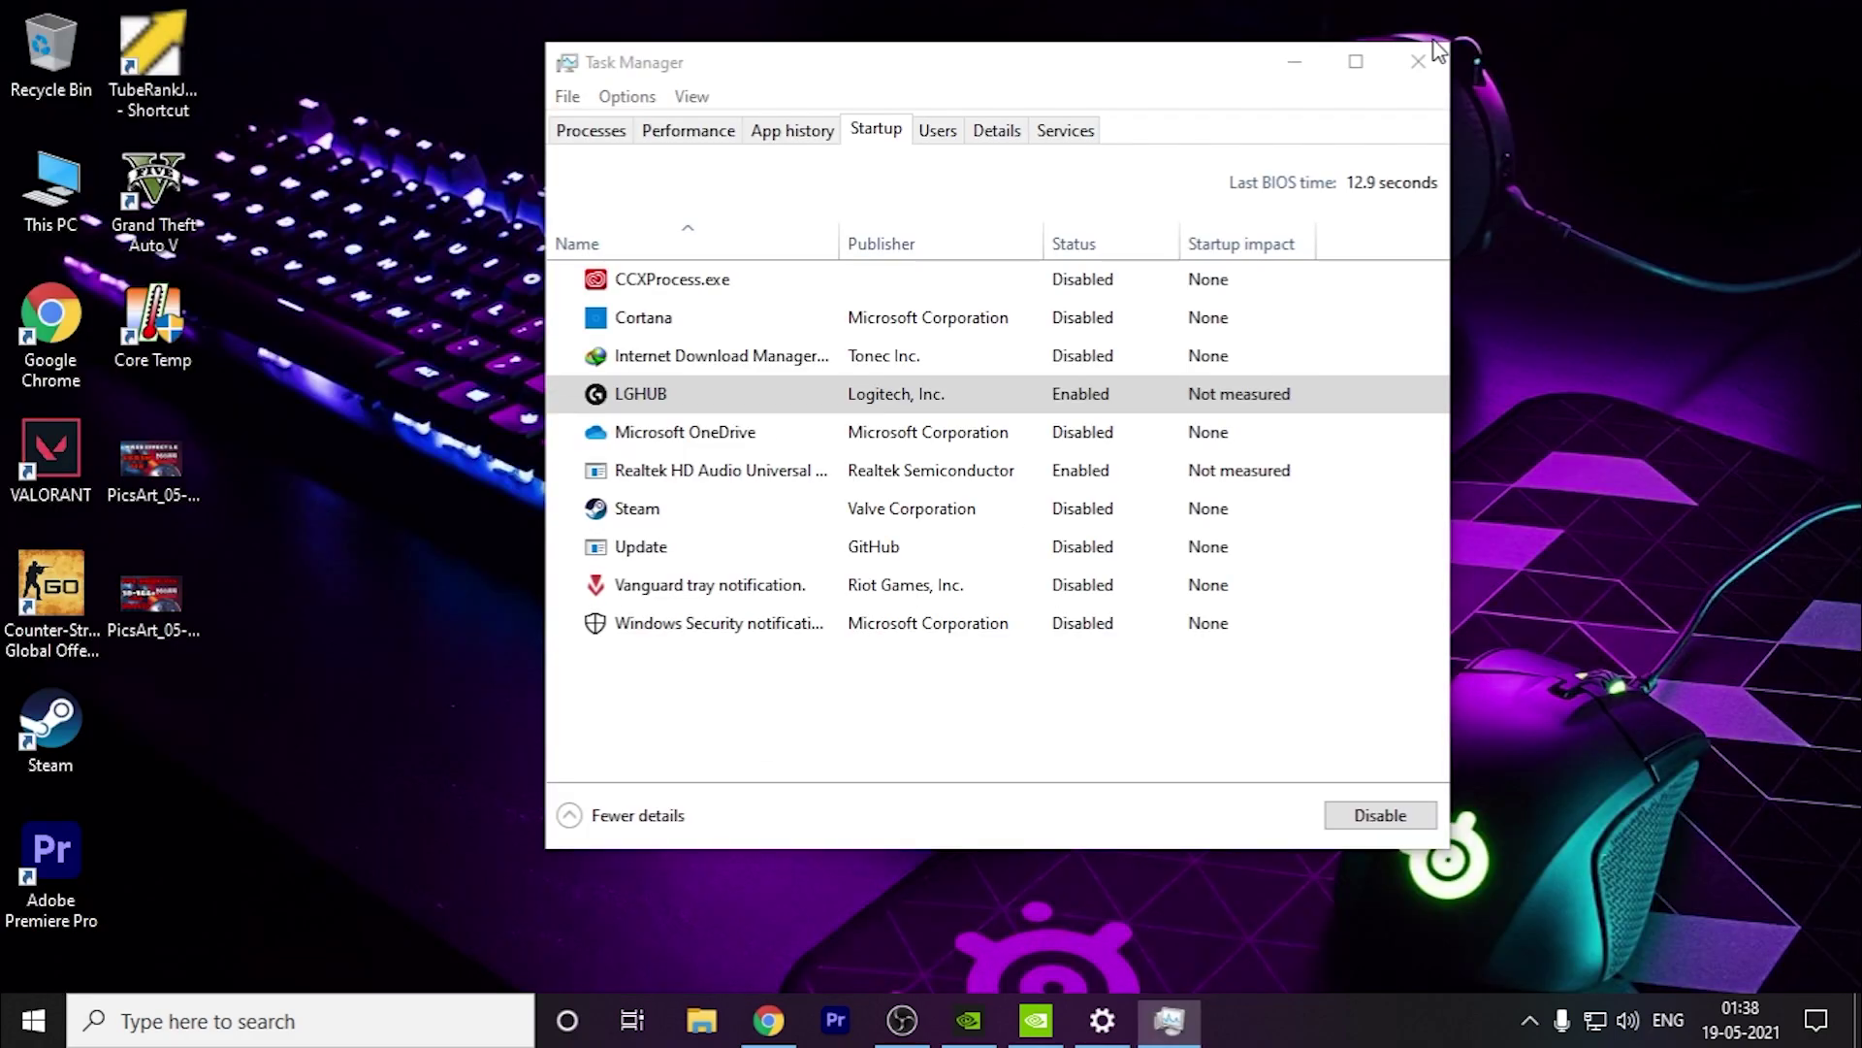
Step: Close Task Manager and open the High performance power plan's advanced power settings
{"action": "left_click", "coordinate": [1509, 54]}
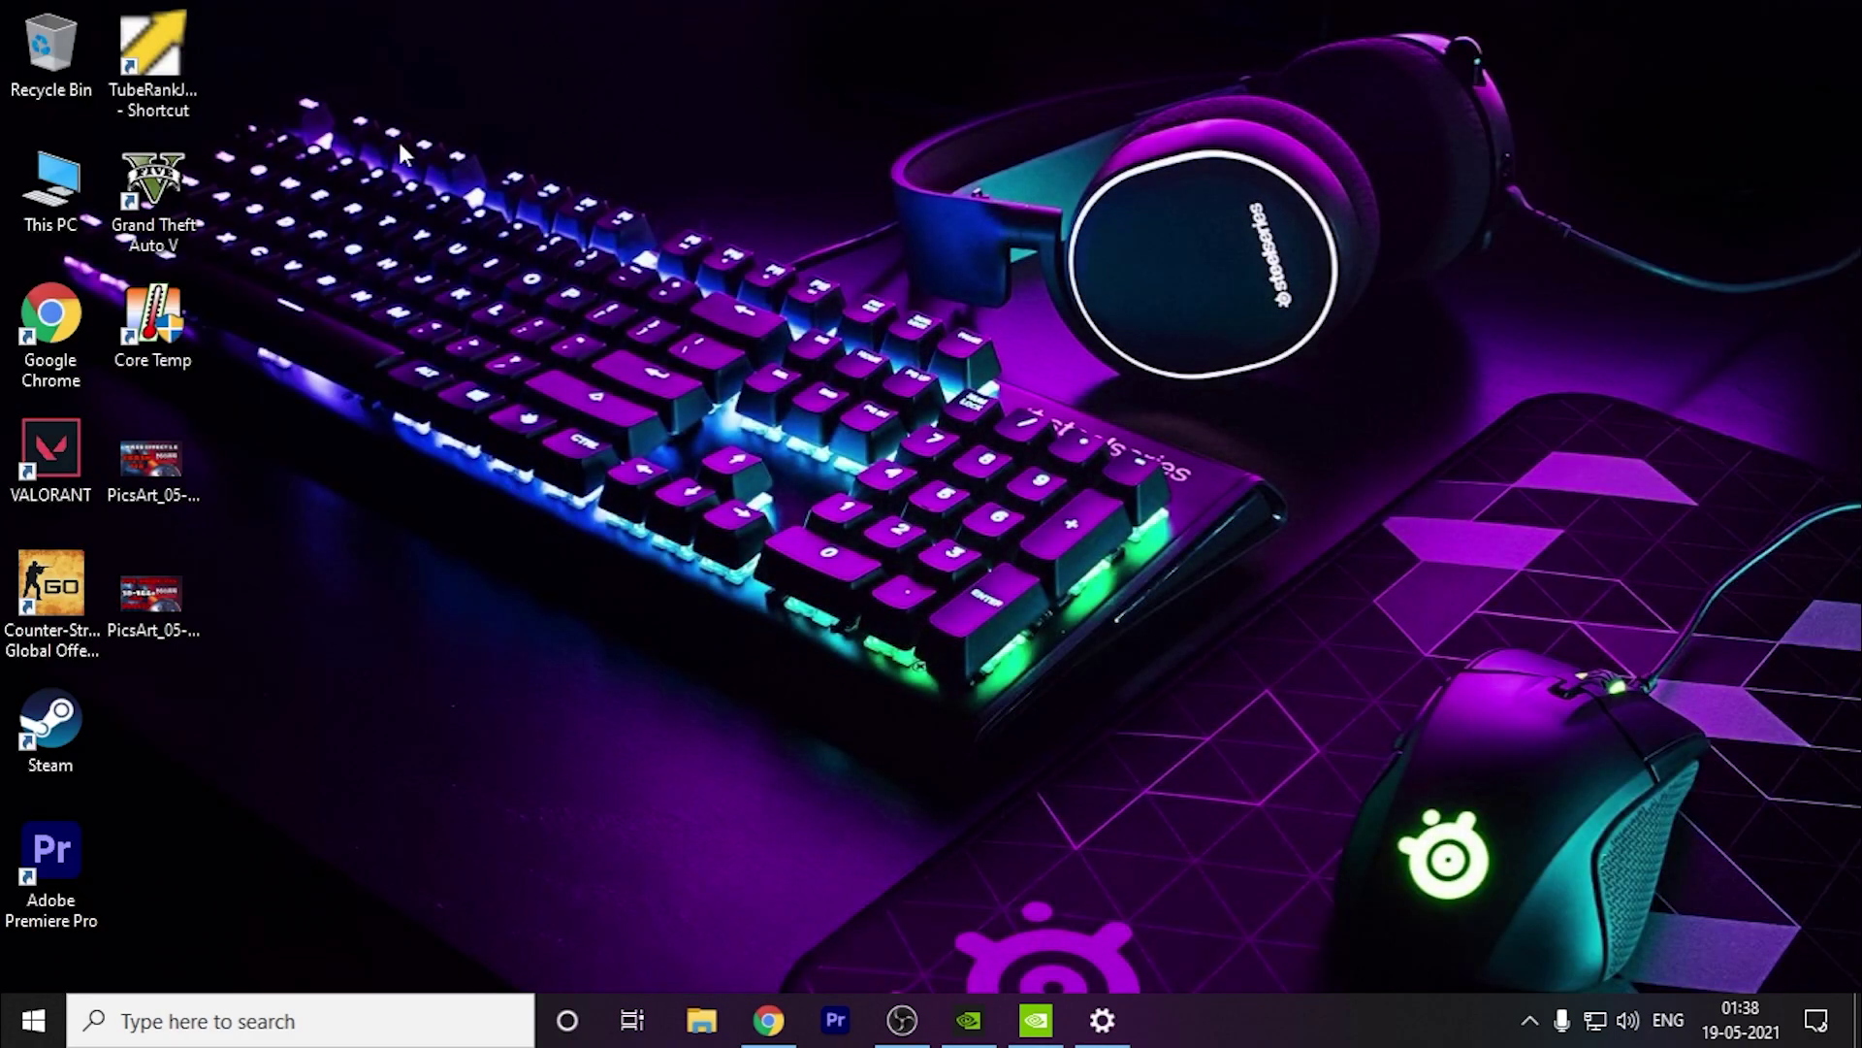
{"action": "key", "text": "super"}
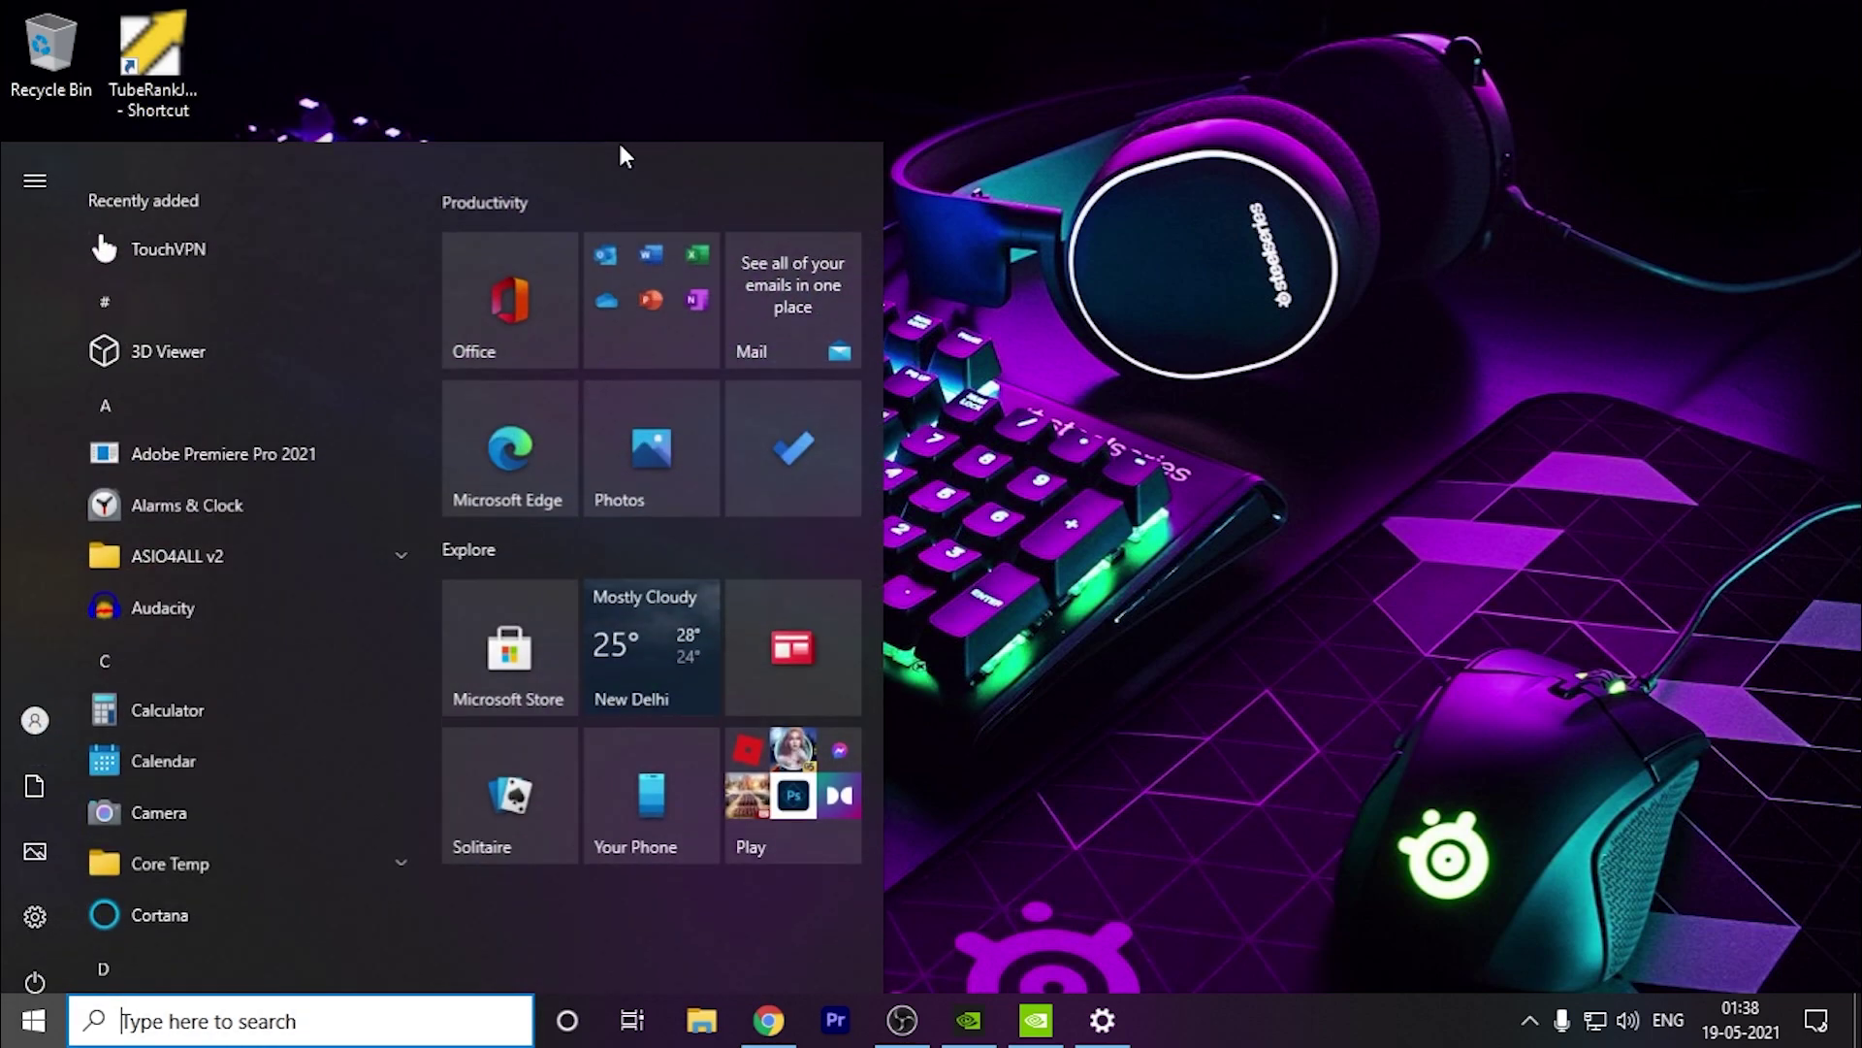
{"action": "type", "text": "powe"}
{"action": "key", "text": "Down"}
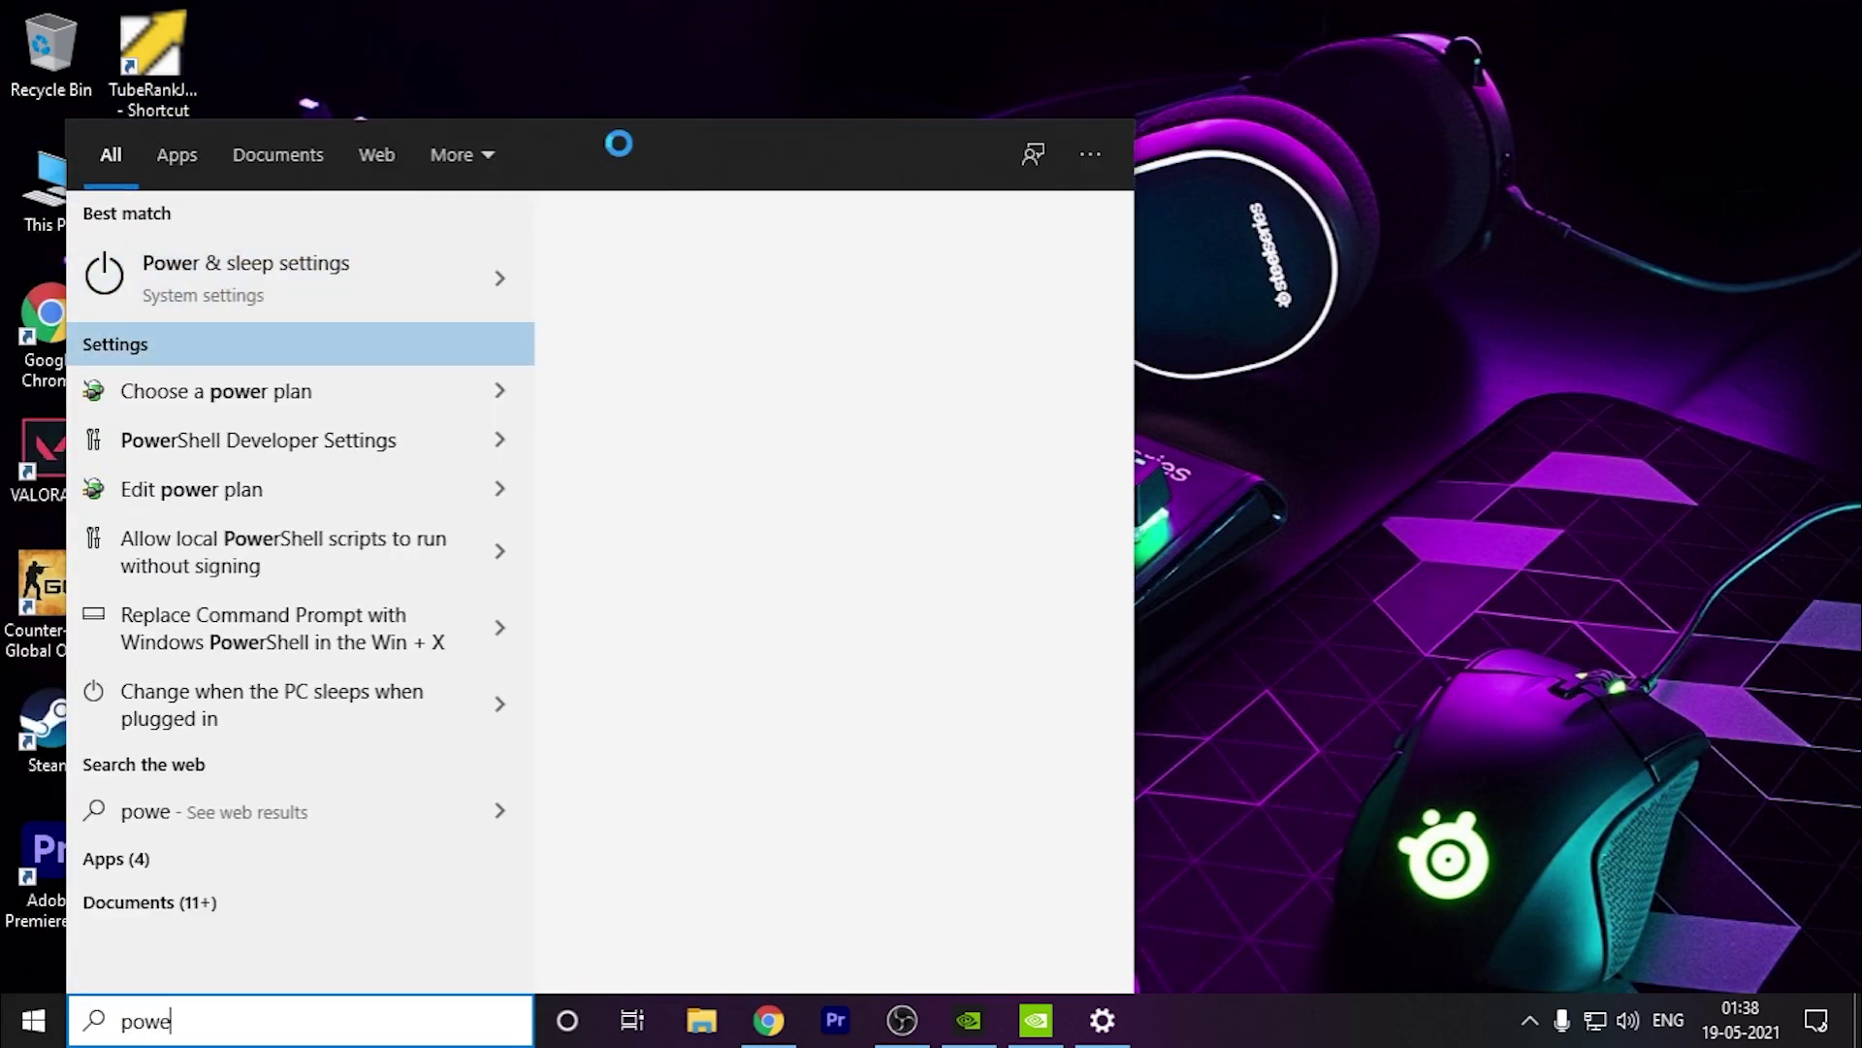
{"action": "key", "text": "Return"}
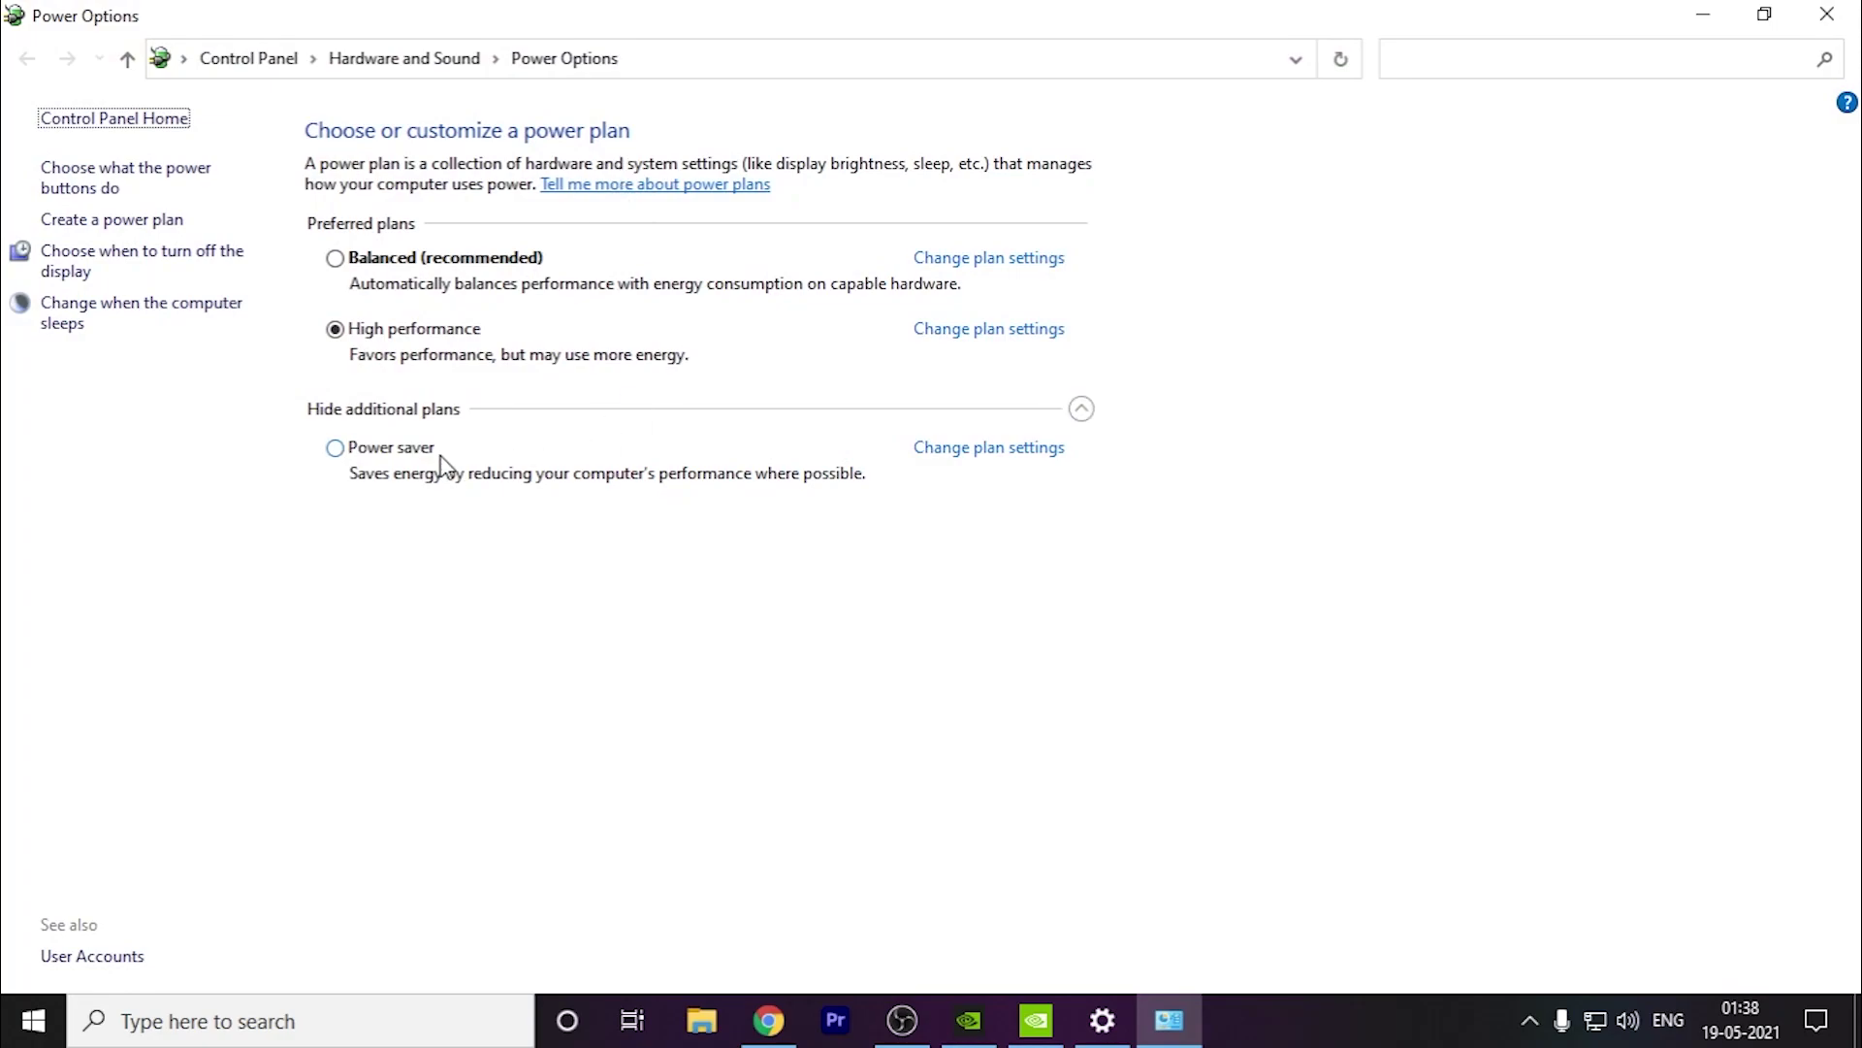
{"action": "left_click", "coordinate": [978, 335]}
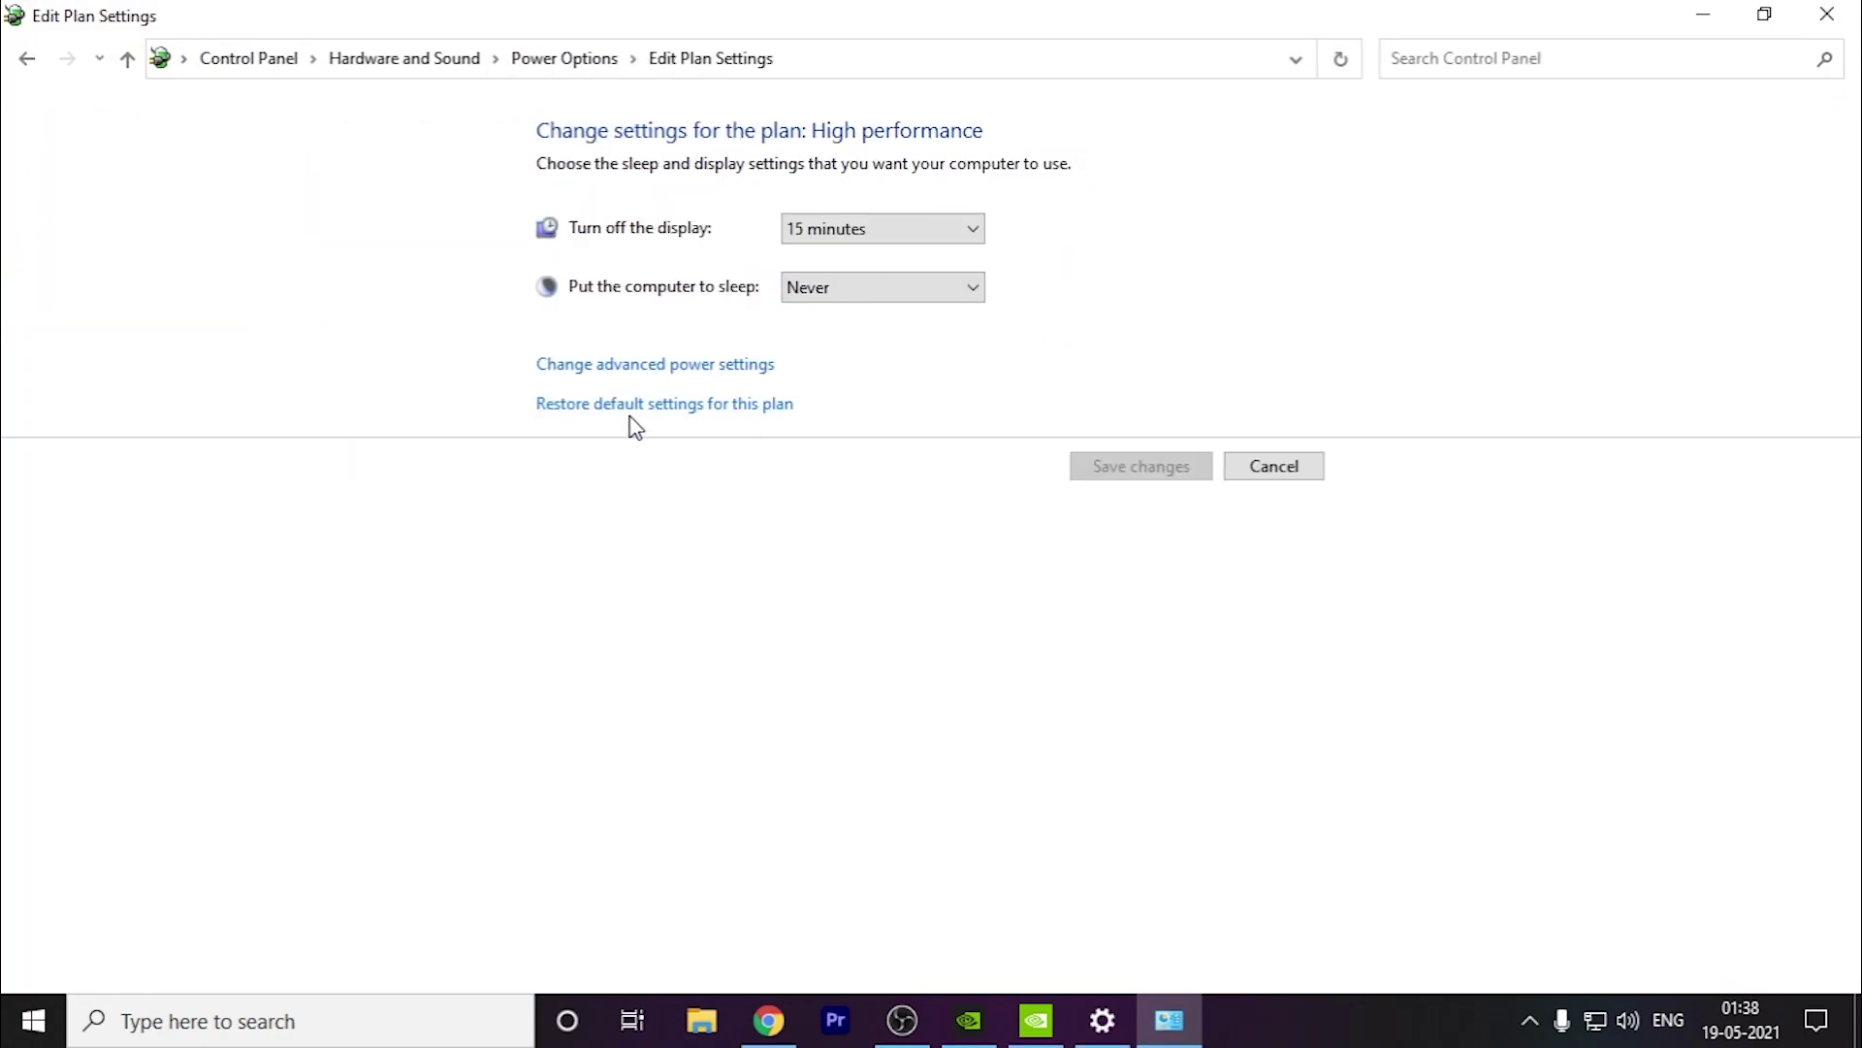
{"action": "left_click", "coordinate": [703, 369]}
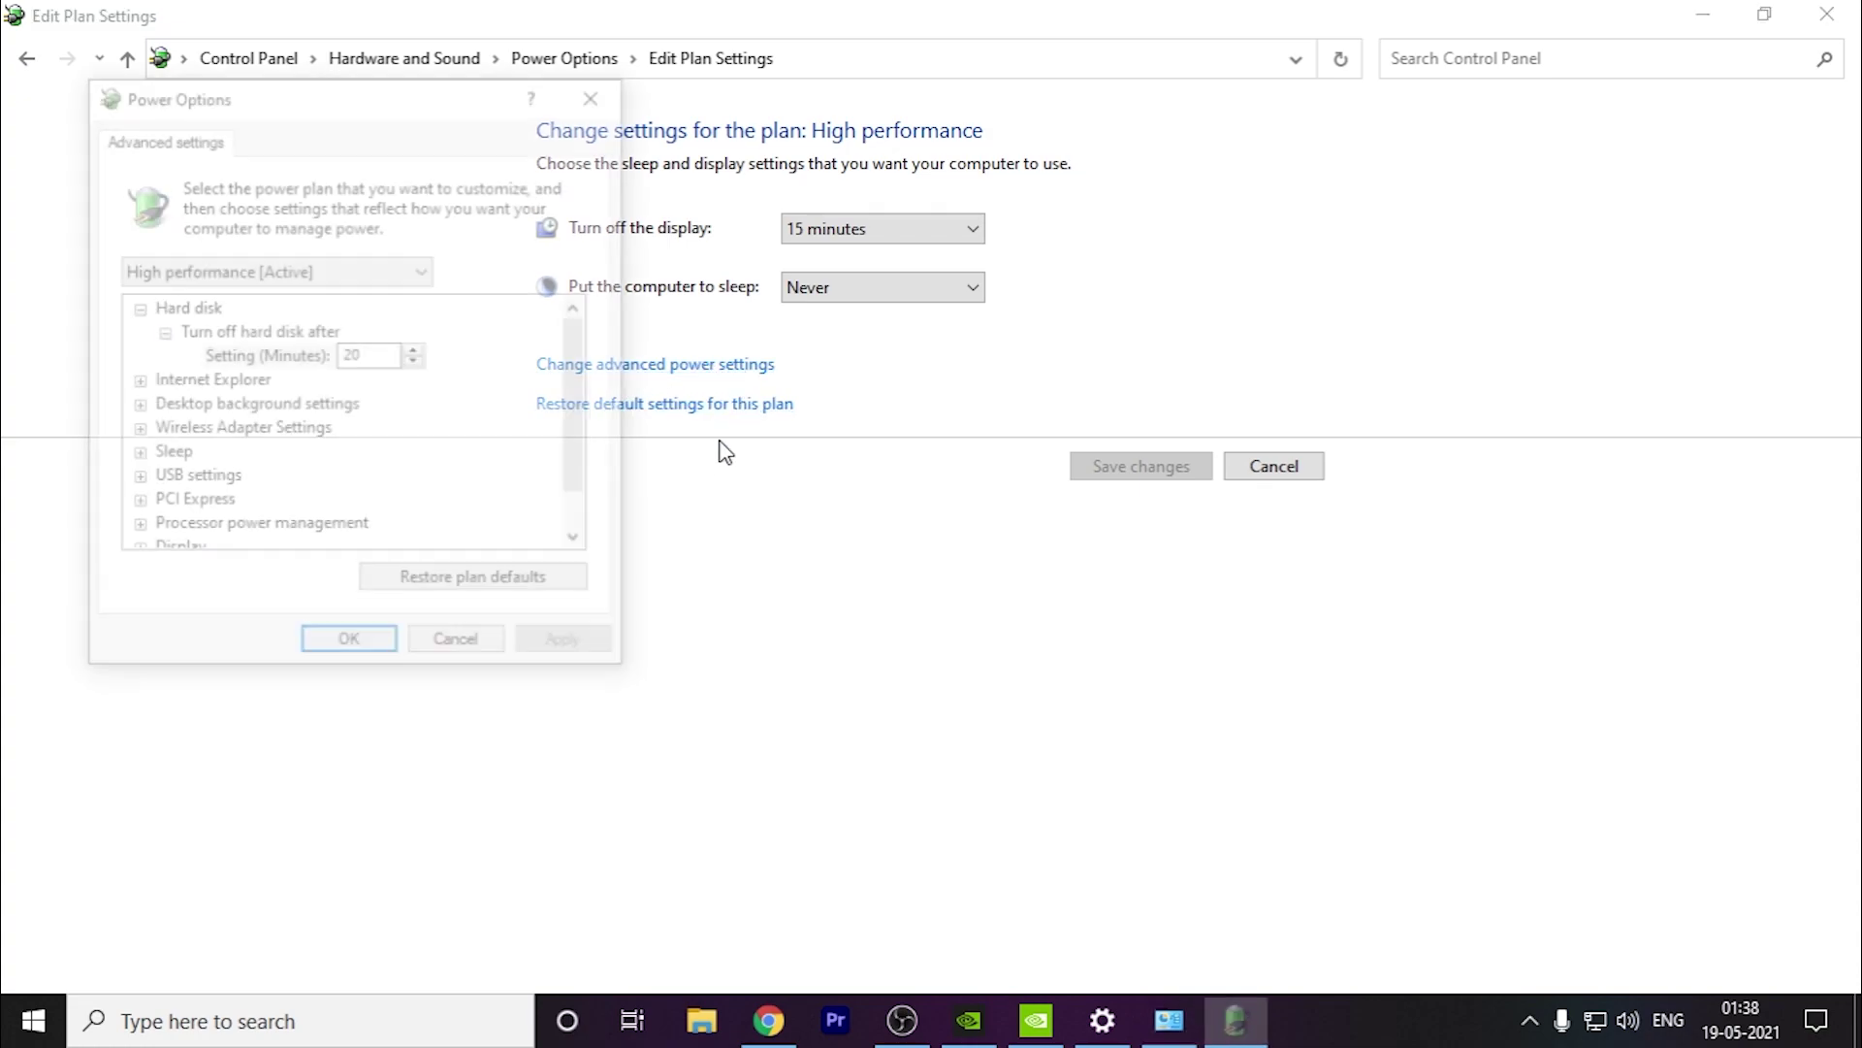
Step: Confirm minimum and maximum processor states are both 100%, then cancel without changes
{"action": "left_click_drag", "start_coordinate": [578, 442], "coordinate": [579, 480]}
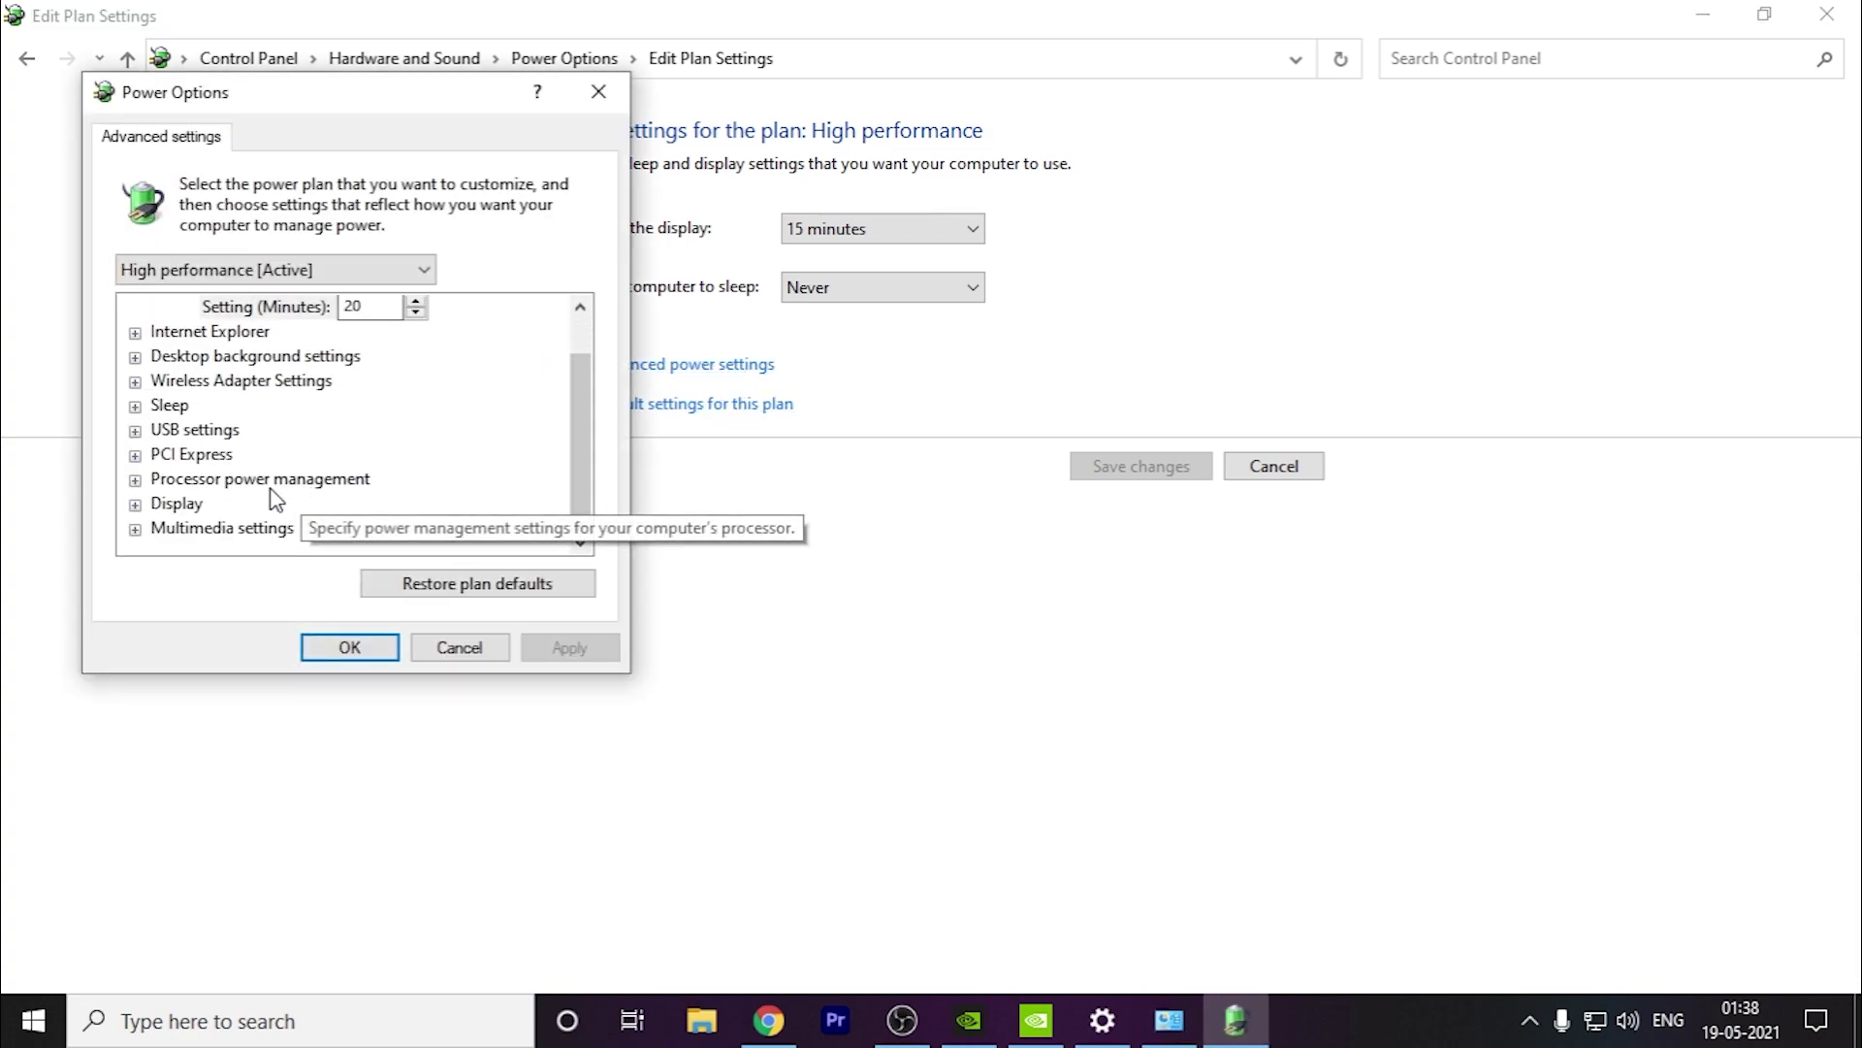
{"action": "left_click", "coordinate": [135, 478]}
{"action": "left_click", "coordinate": [432, 480]}
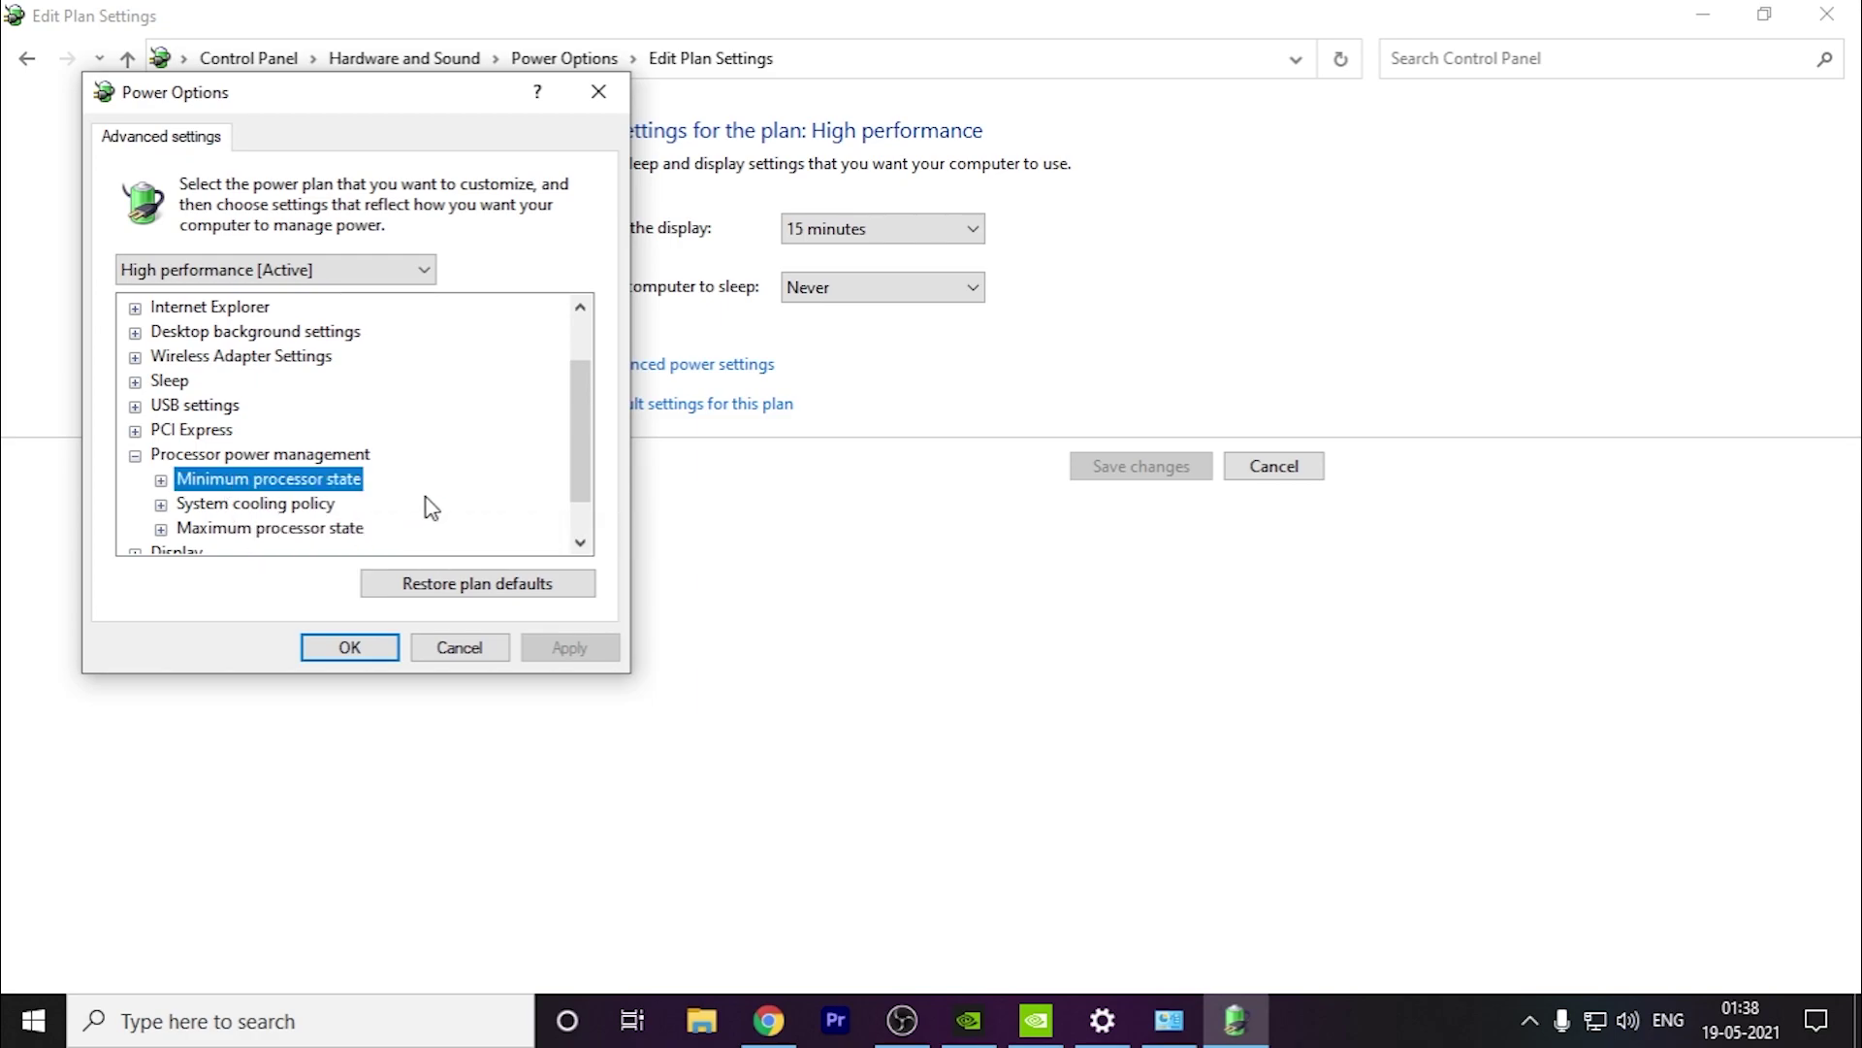
{"action": "double_click", "coordinate": [470, 478]}
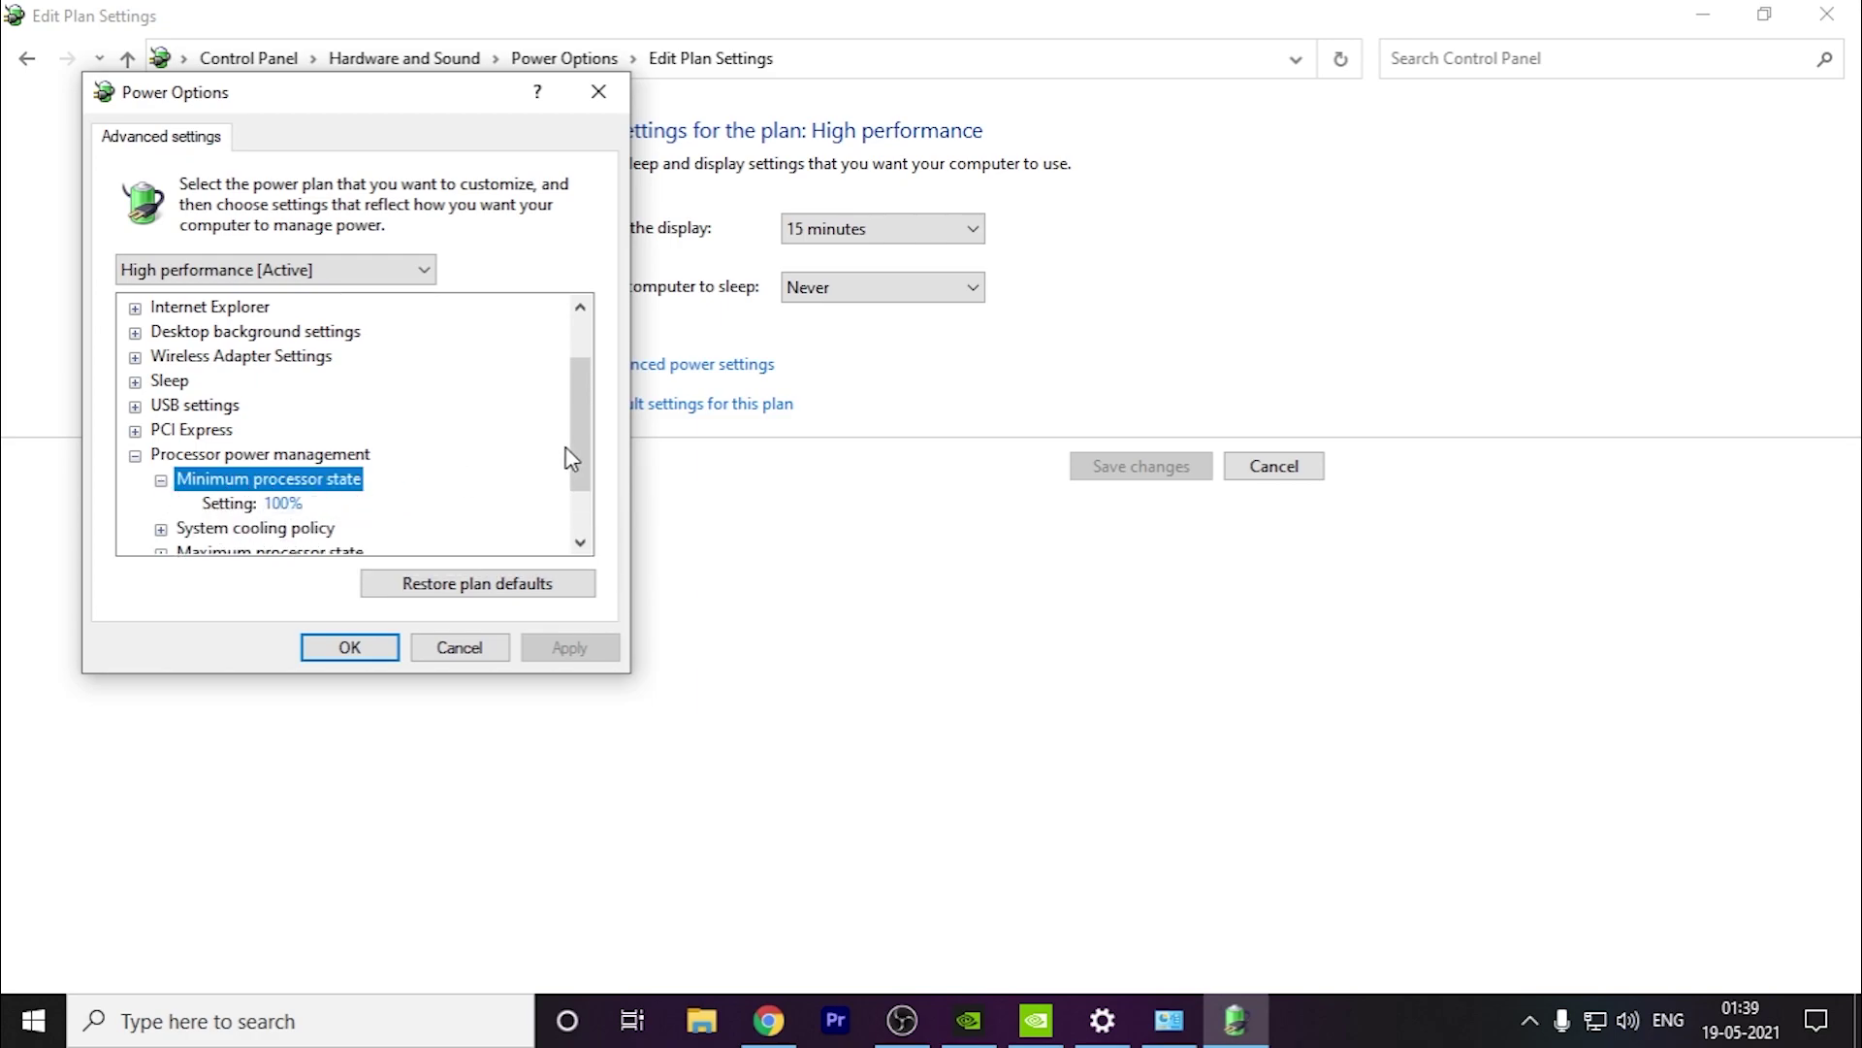
{"action": "left_click_drag", "start_coordinate": [573, 459], "coordinate": [581, 478]}
{"action": "left_click", "coordinate": [281, 454]}
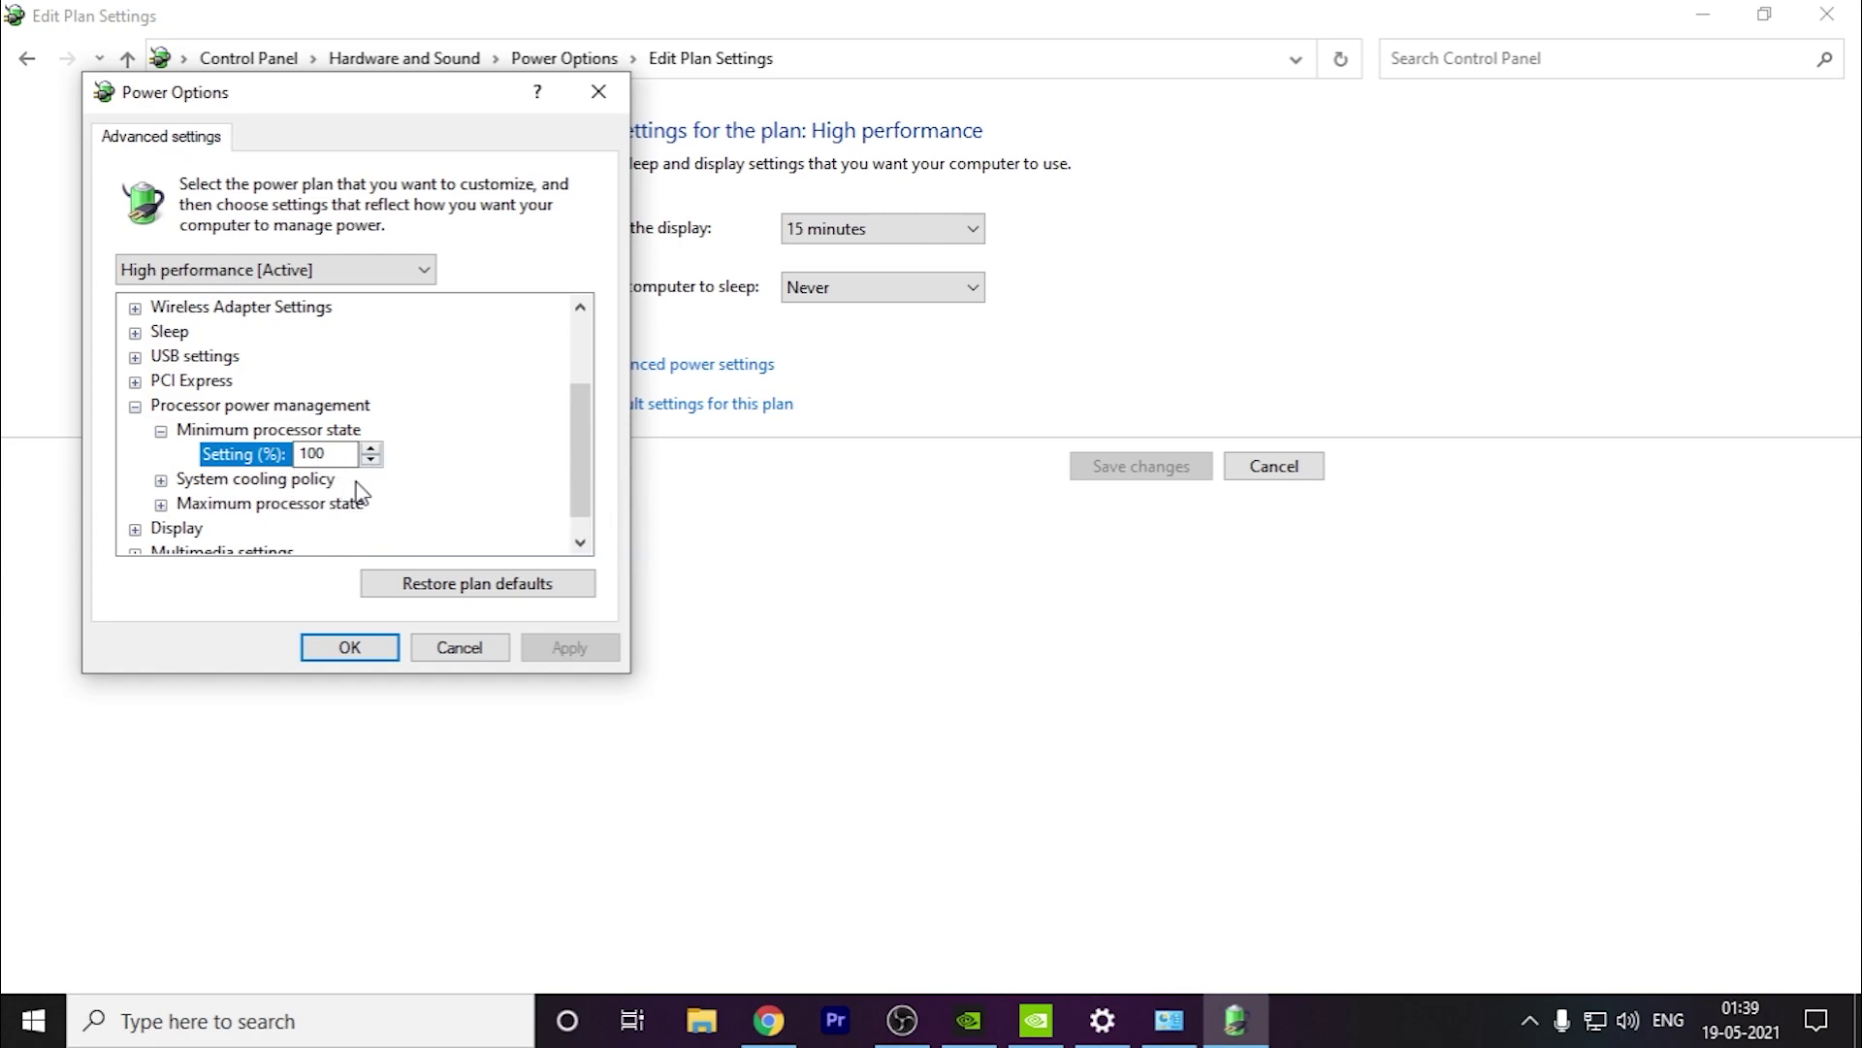
{"action": "left_click", "coordinate": [358, 505]}
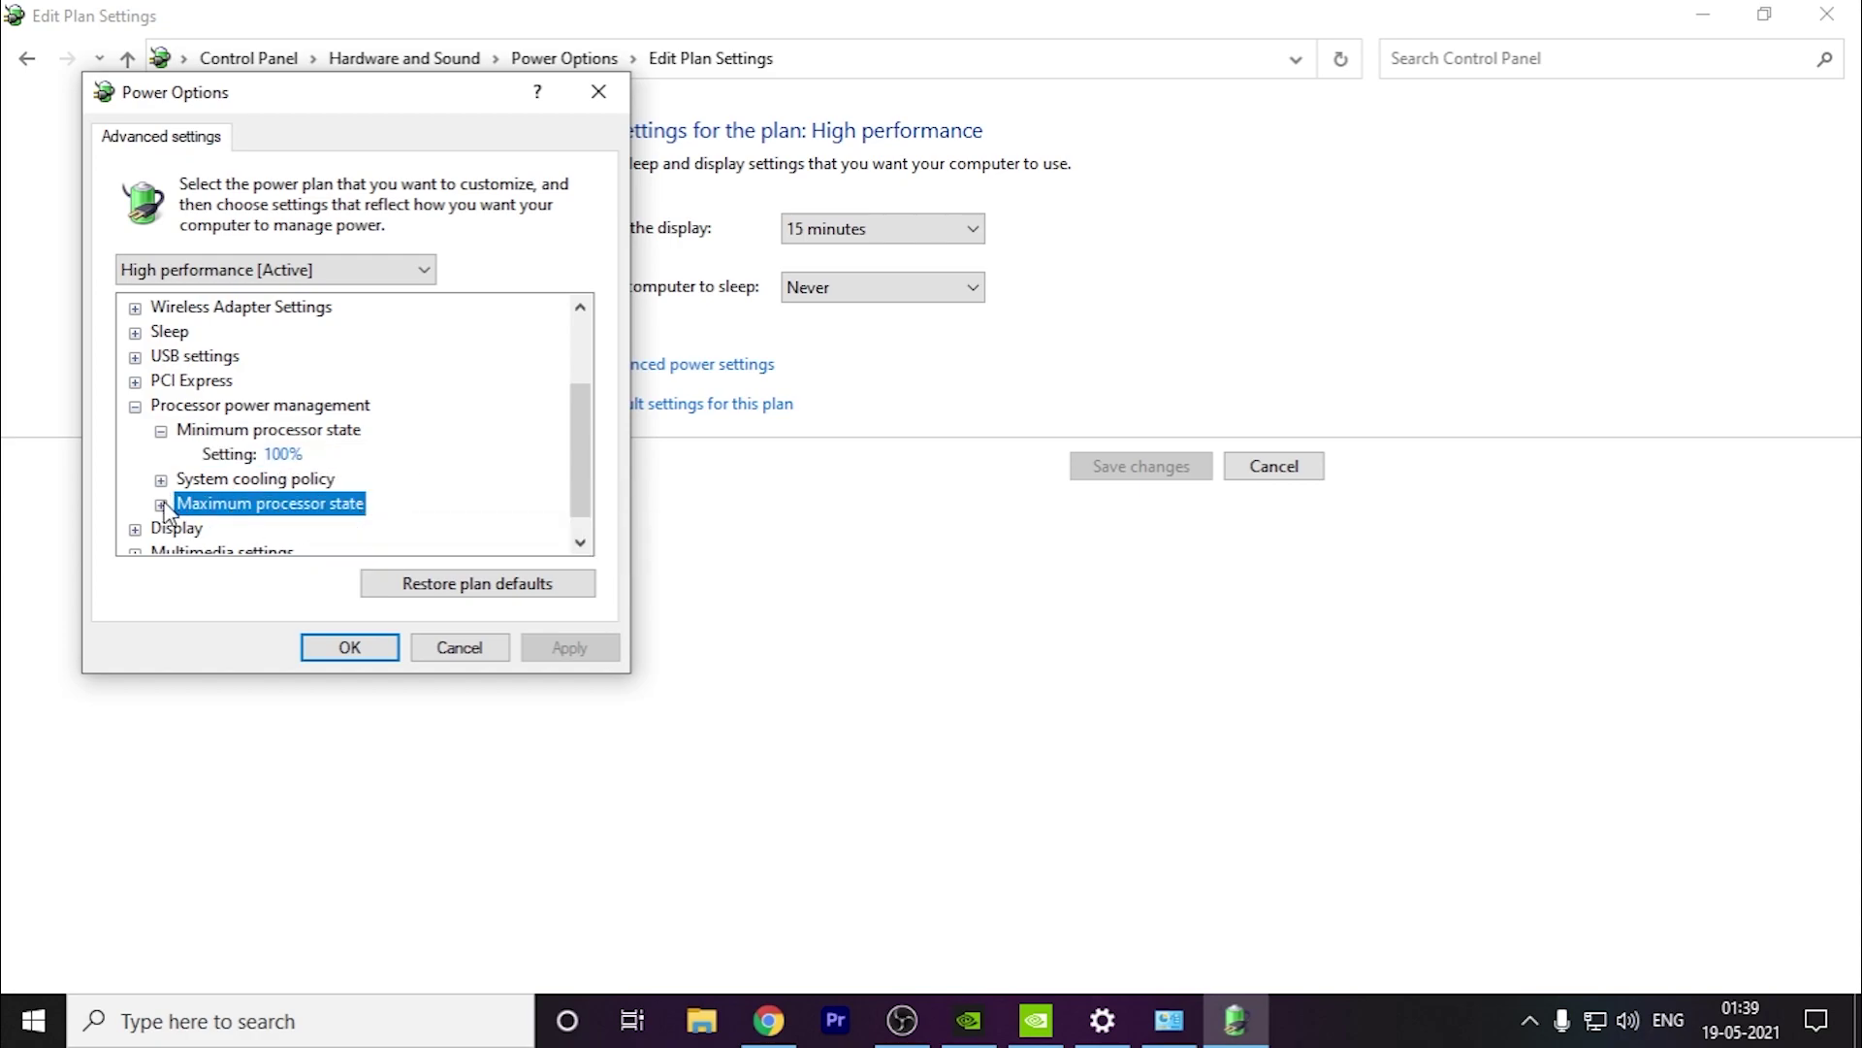
{"action": "double_click", "coordinate": [358, 505]}
{"action": "scroll", "coordinate": [393, 511], "scroll_direction": "up", "scroll_amount": 3}
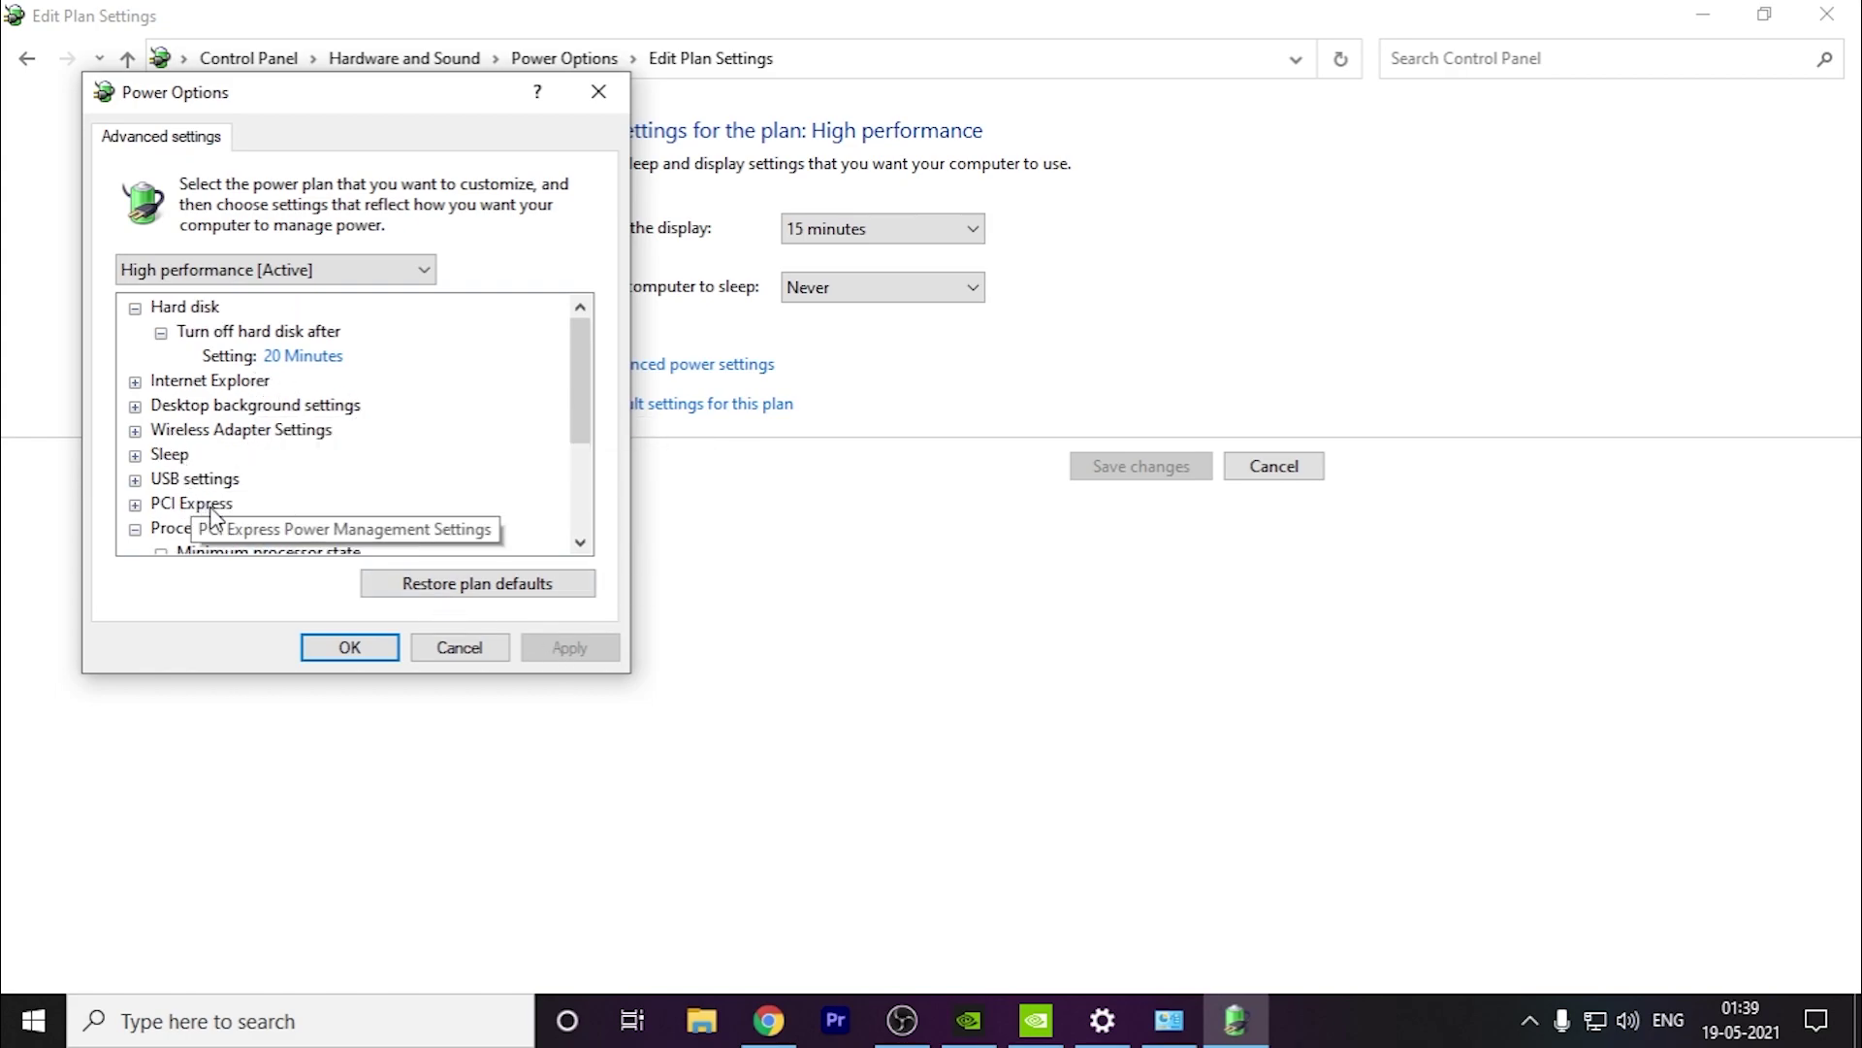
{"action": "left_click", "coordinate": [482, 650]}
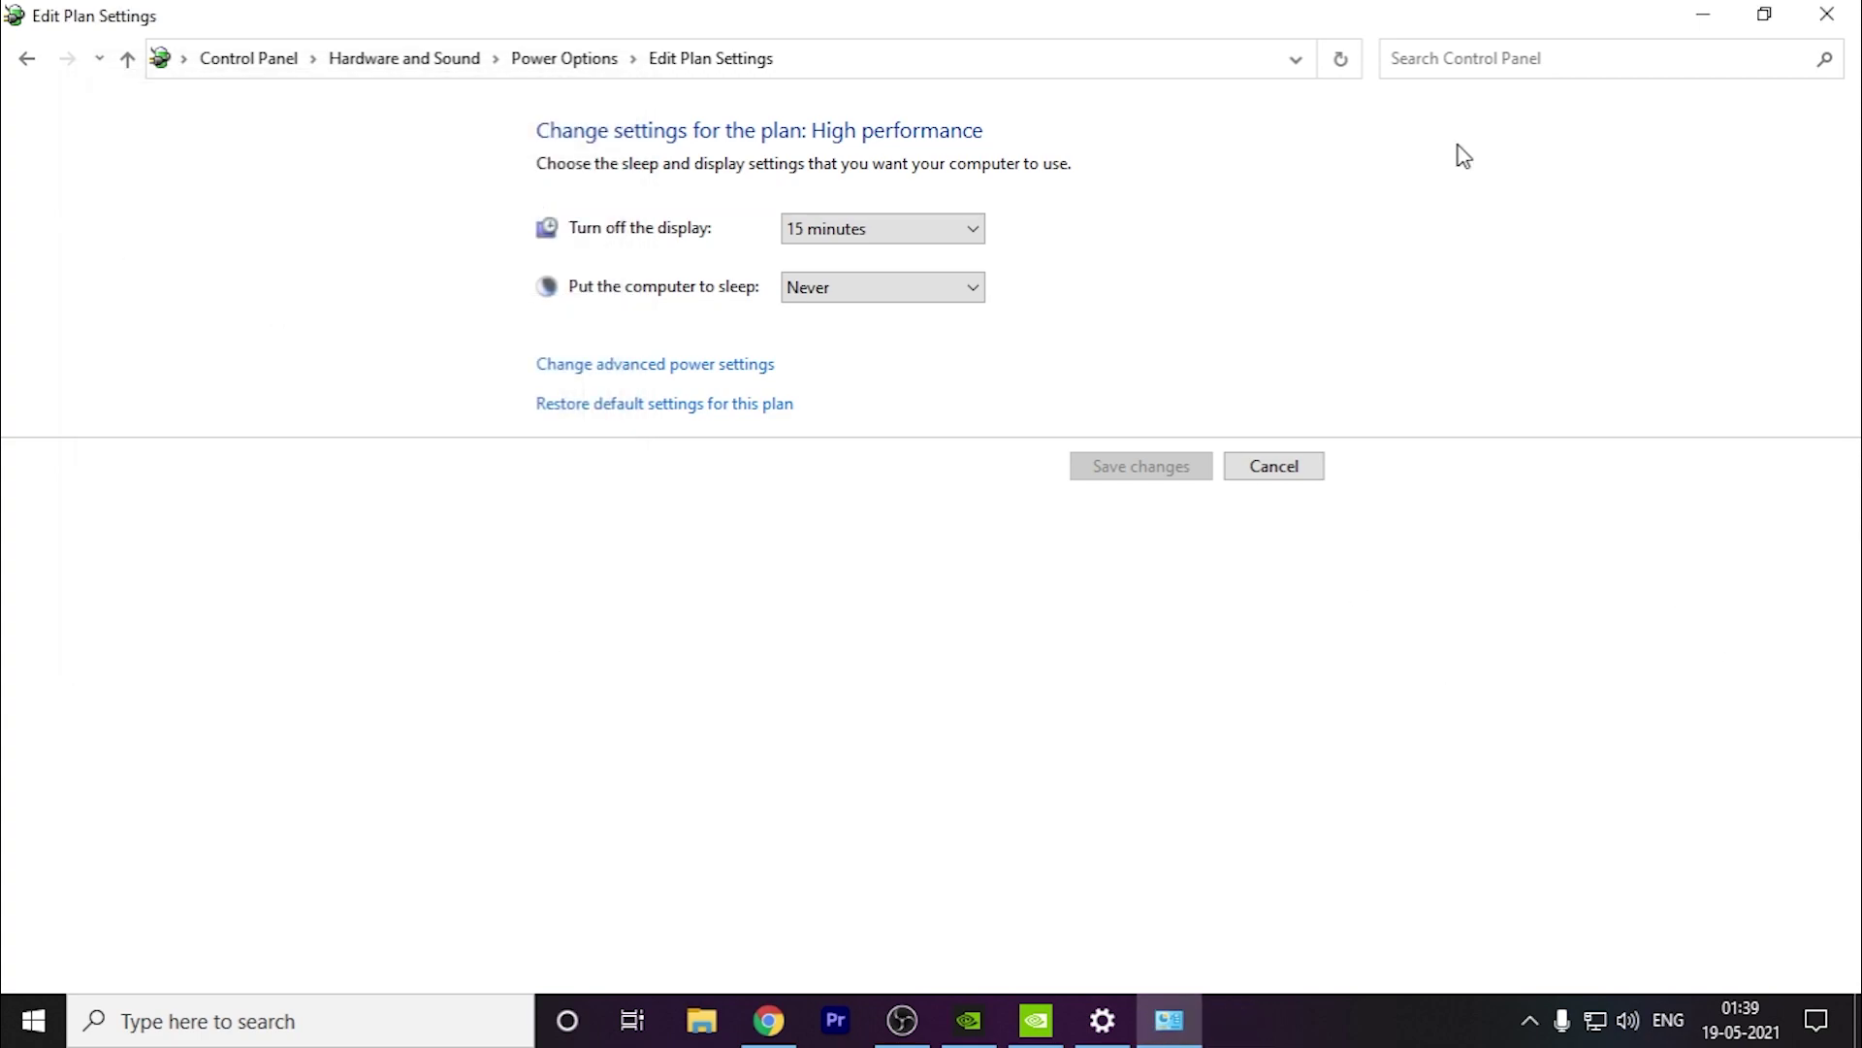
Step: Close Edit Plan Settings and open the Temp folder via Run with %temp%
{"action": "left_click", "coordinate": [1827, 13]}
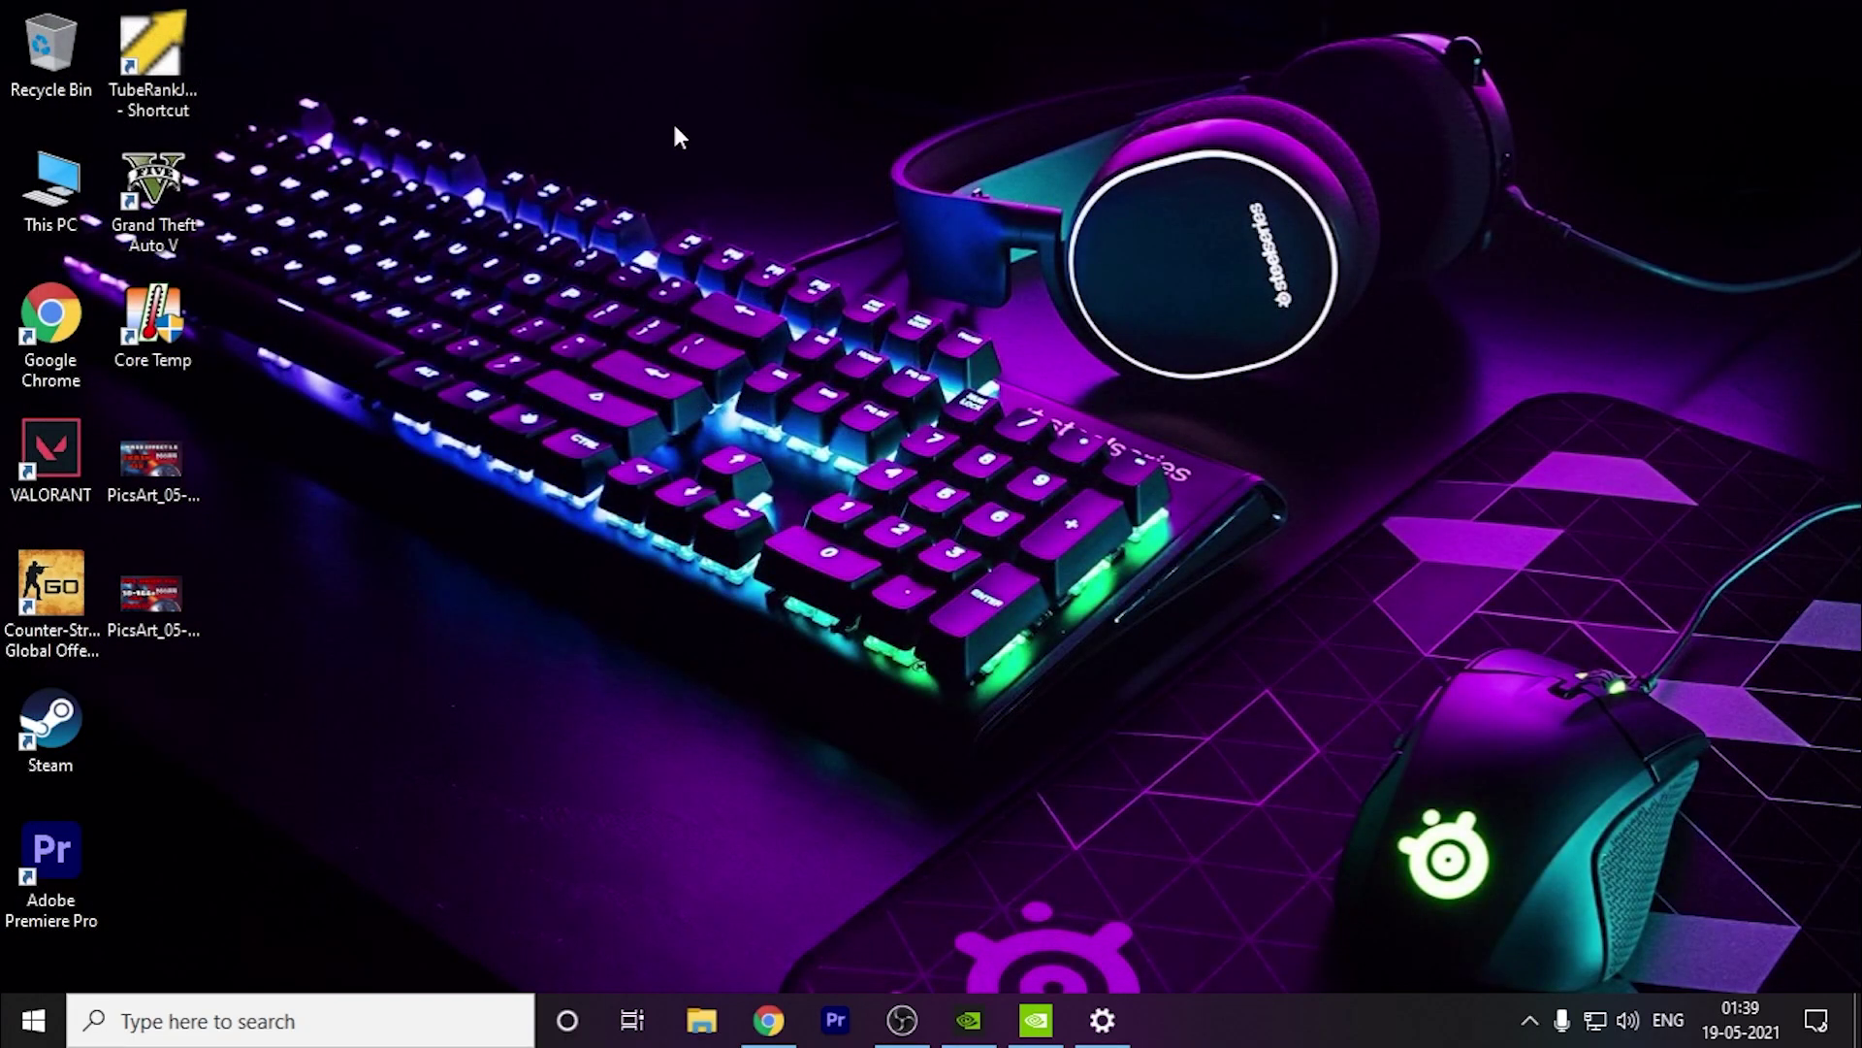
{"action": "key", "text": "super+r"}
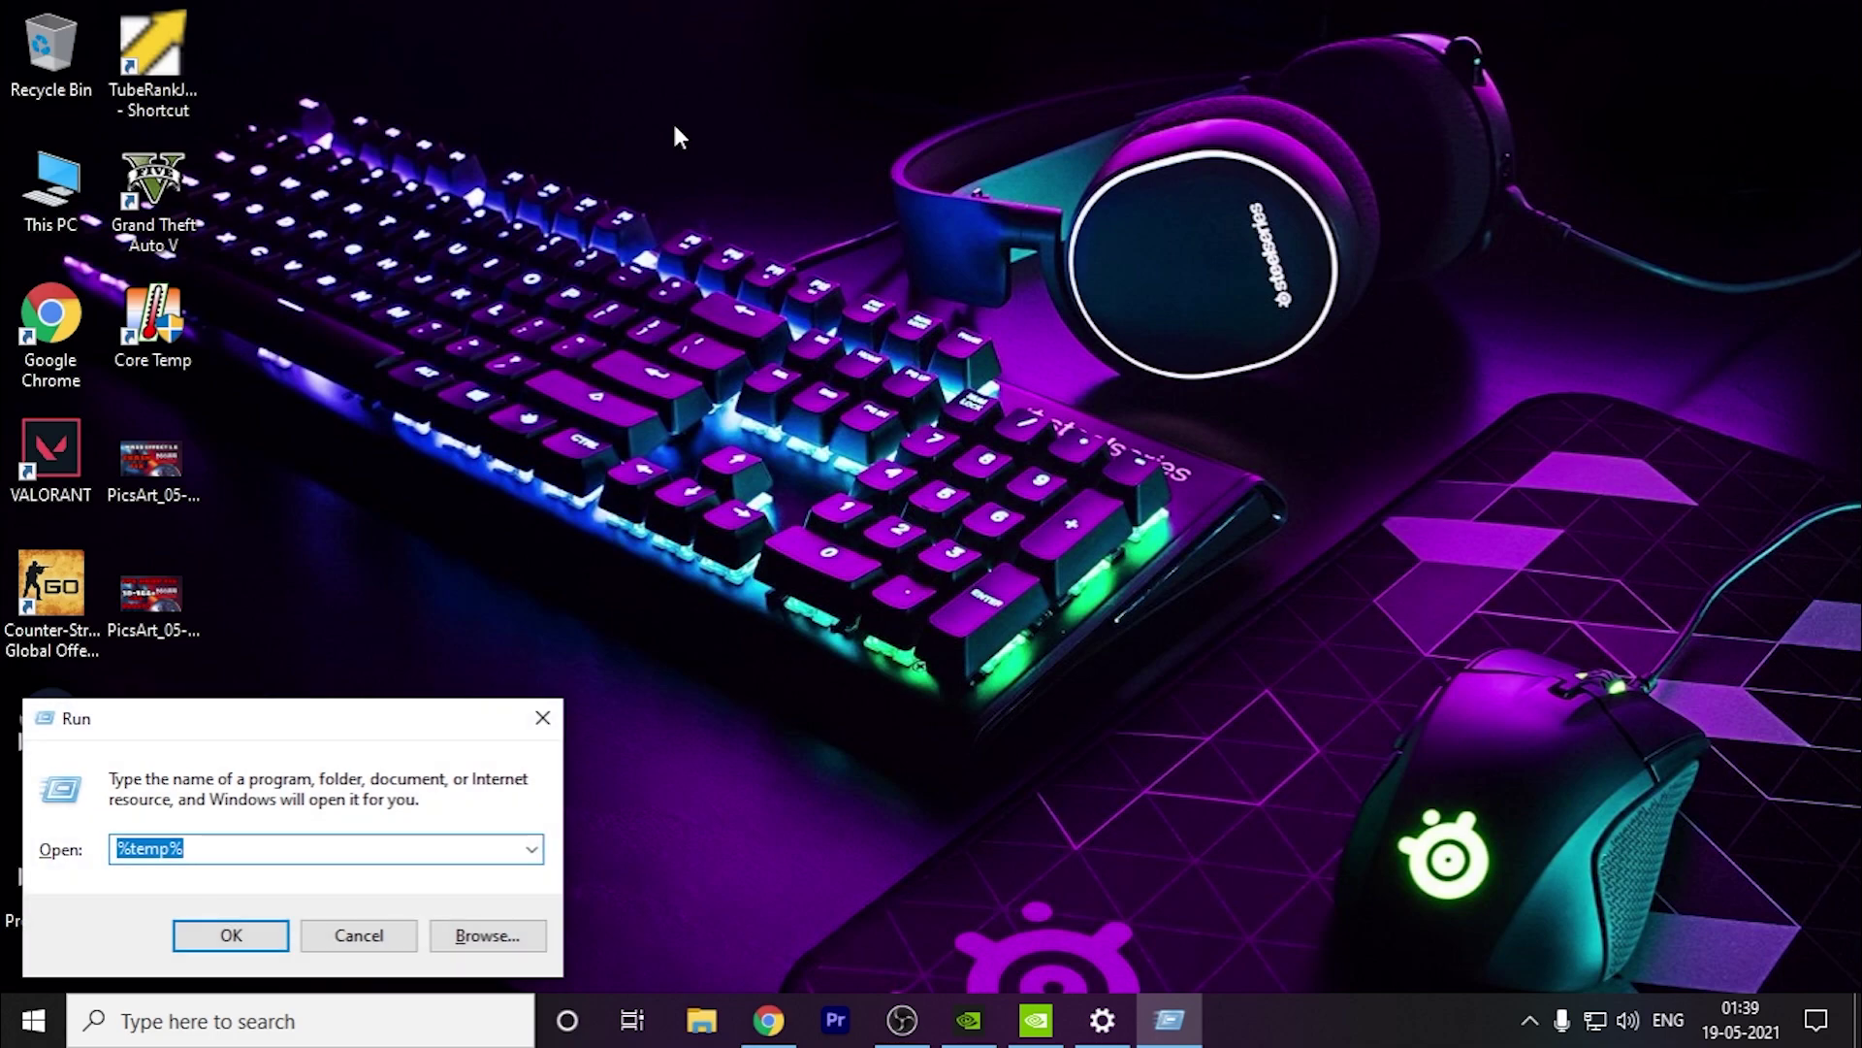
{"action": "type", "text": "%tem"}
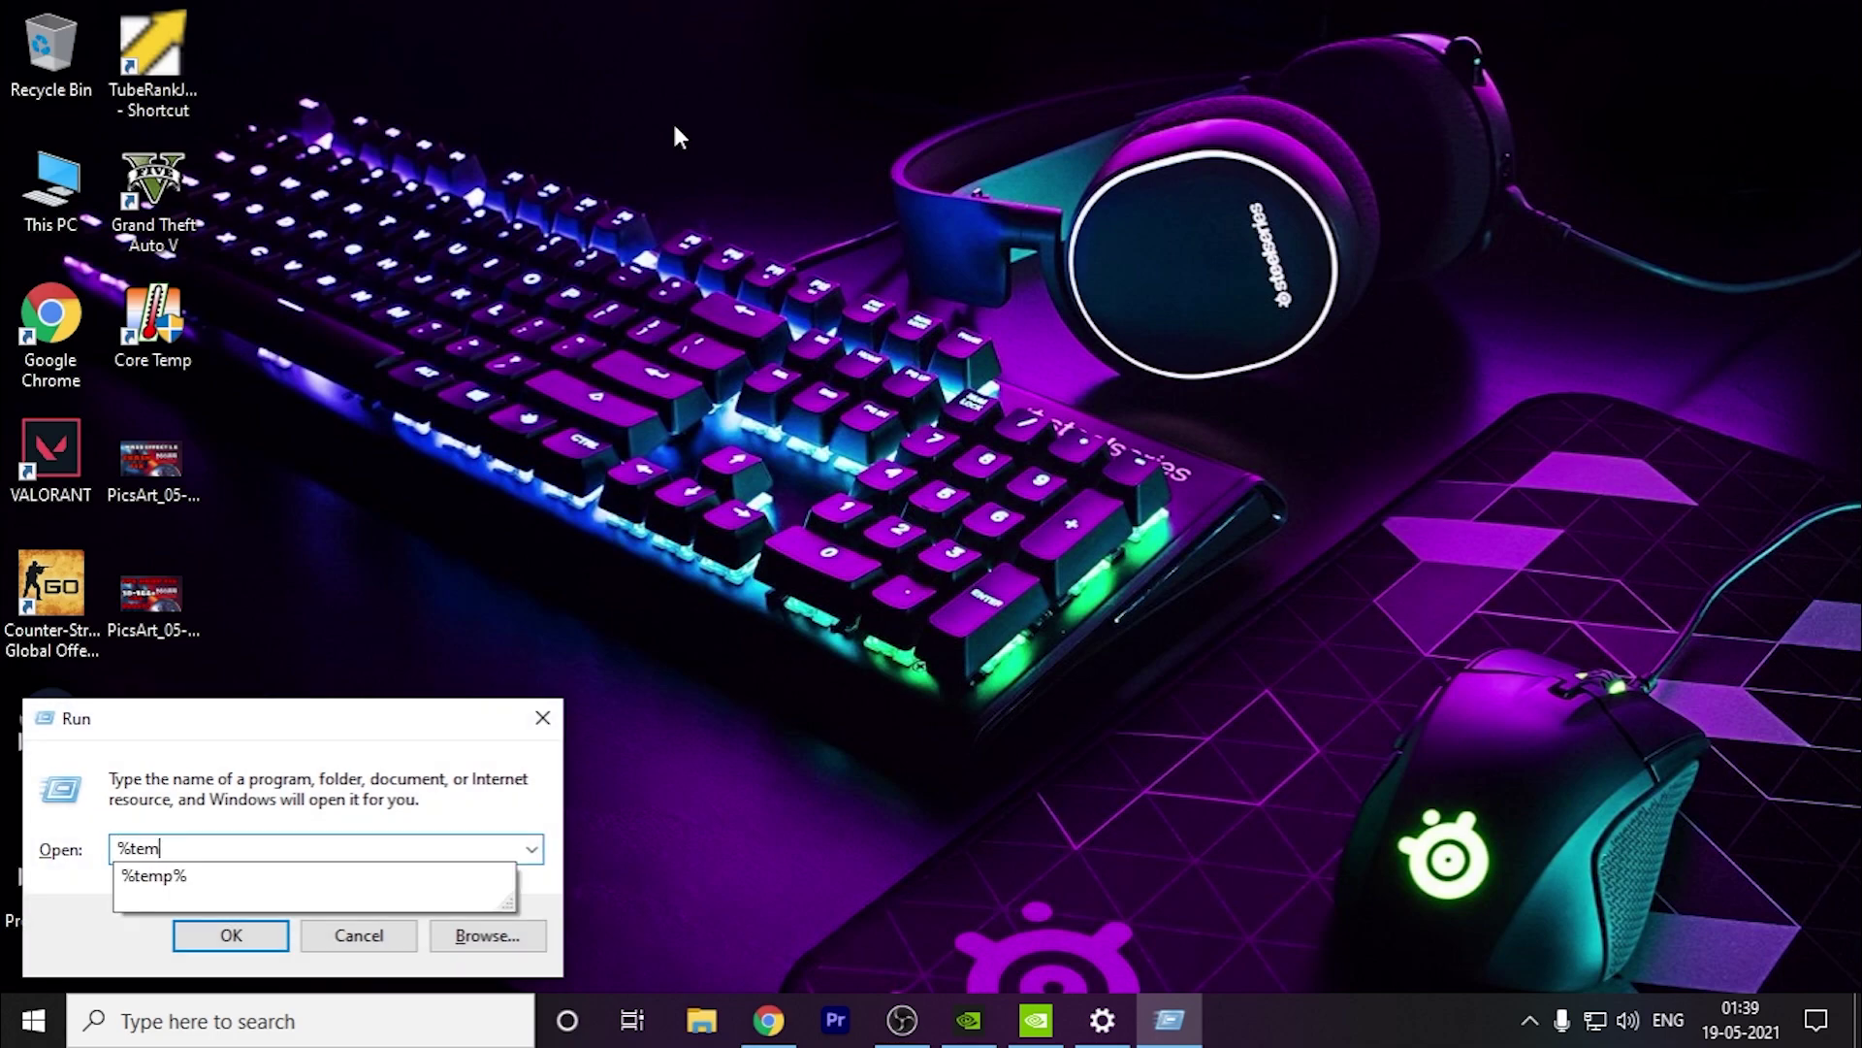
{"action": "type", "text": "p%"}
{"action": "key", "text": "Return"}
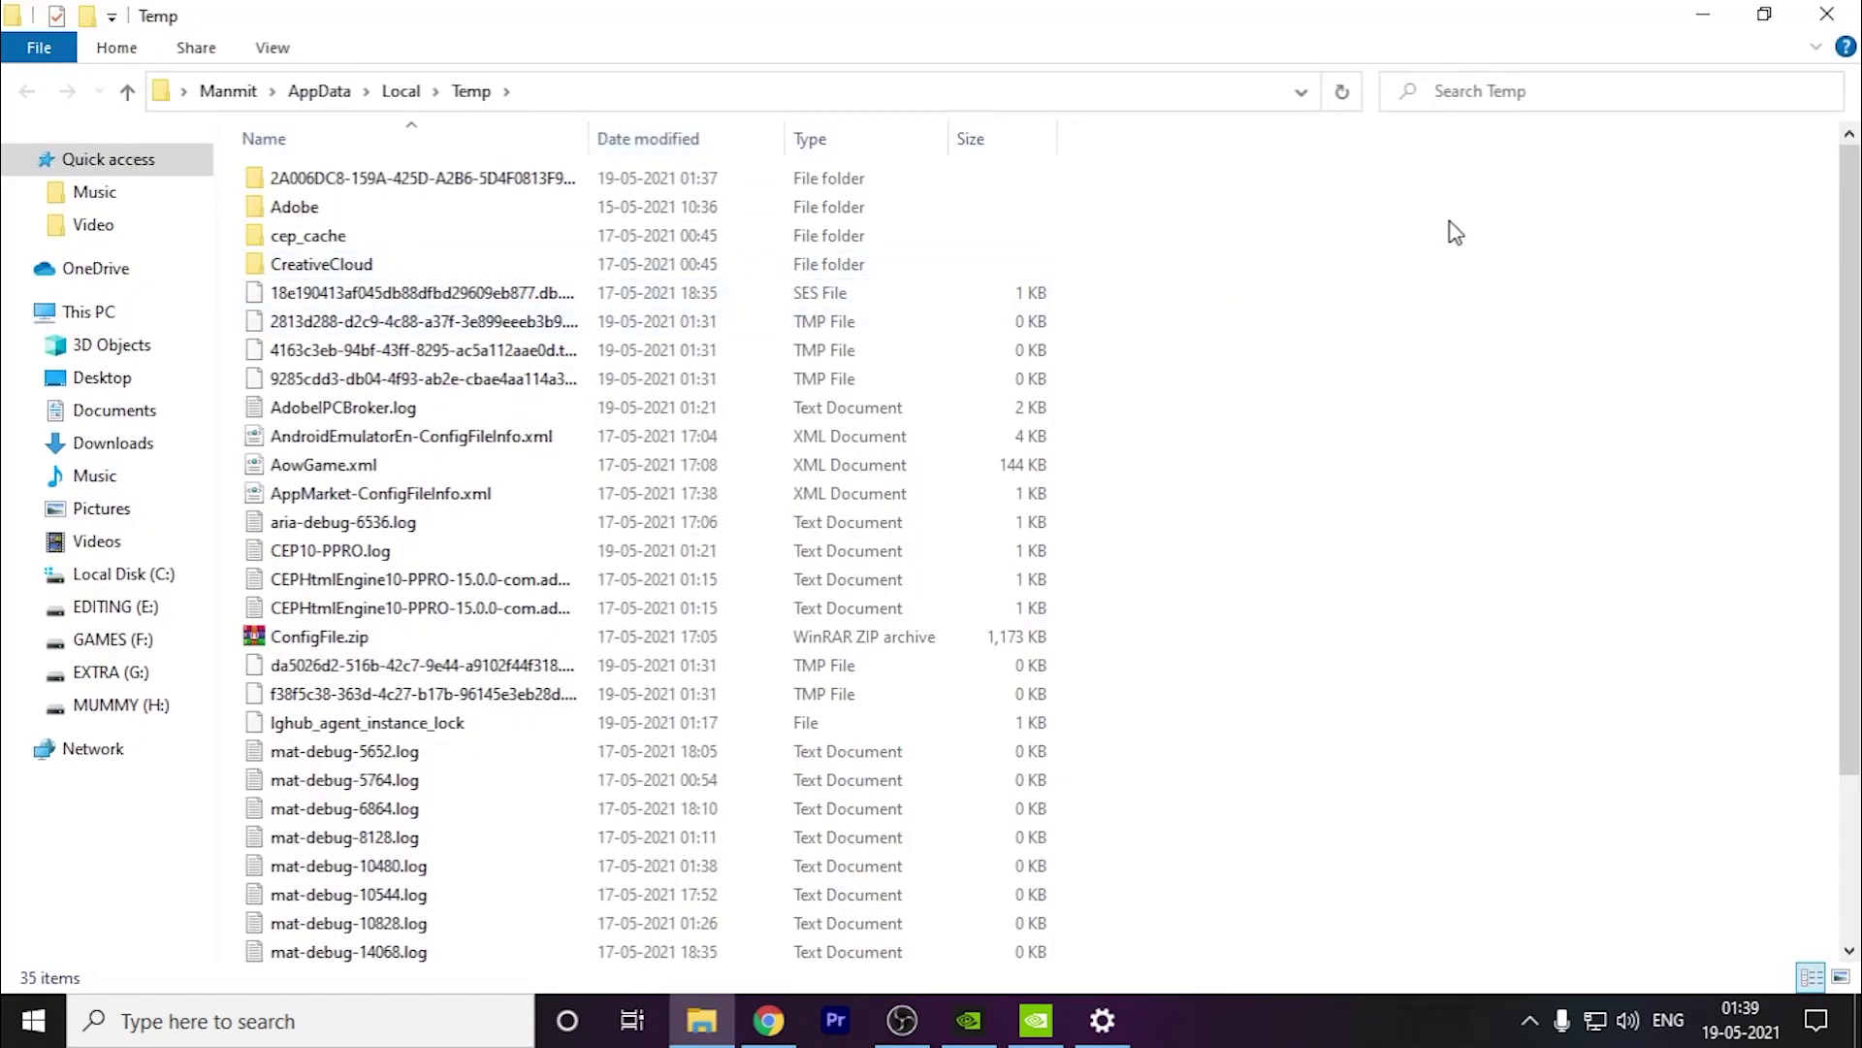
{"action": "left_click_drag", "start_coordinate": [1546, 191], "coordinate": [1330, 376]}
{"action": "left_click_drag", "start_coordinate": [1559, 234], "coordinate": [1473, 328]}
Step: Permanently delete all temp files, skipping every in-use file, then show the desktop
{"action": "key", "text": "ctrl+a"}
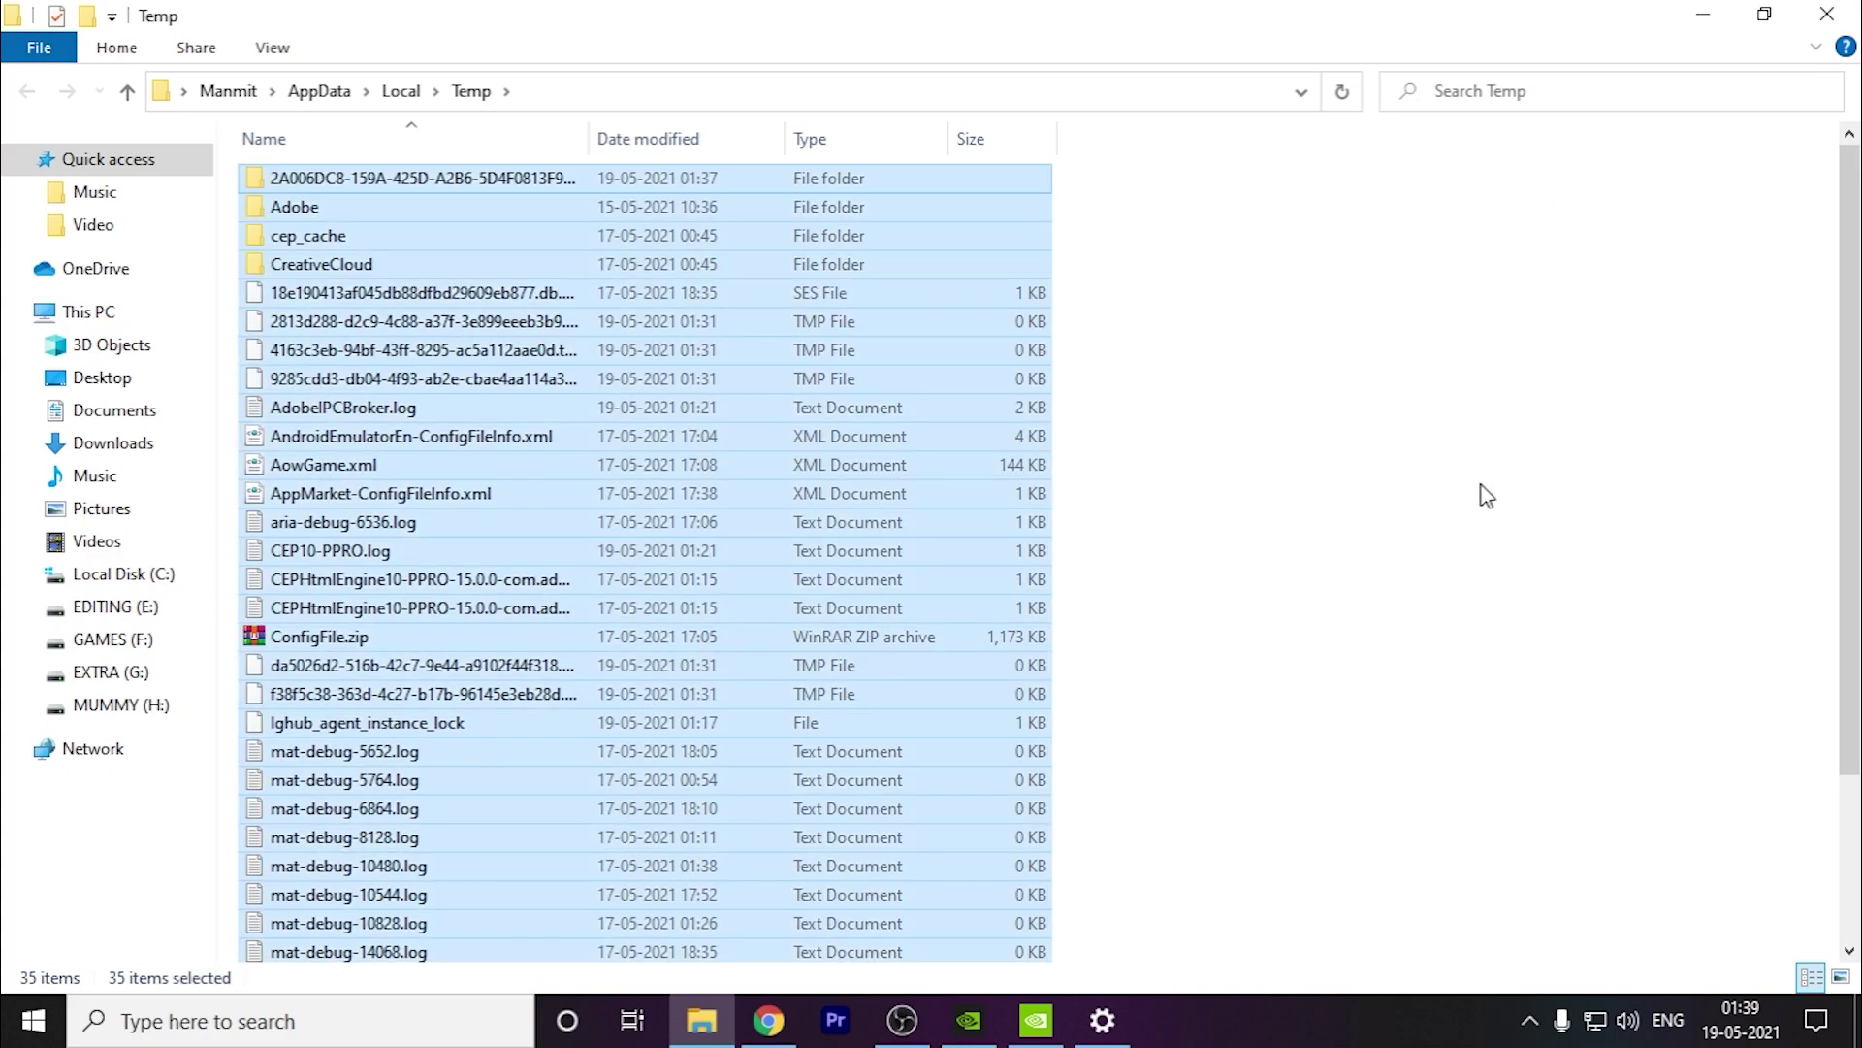
{"action": "key", "text": "shift+Delete"}
{"action": "key", "text": "Return"}
{"action": "left_click", "coordinate": [367, 378]}
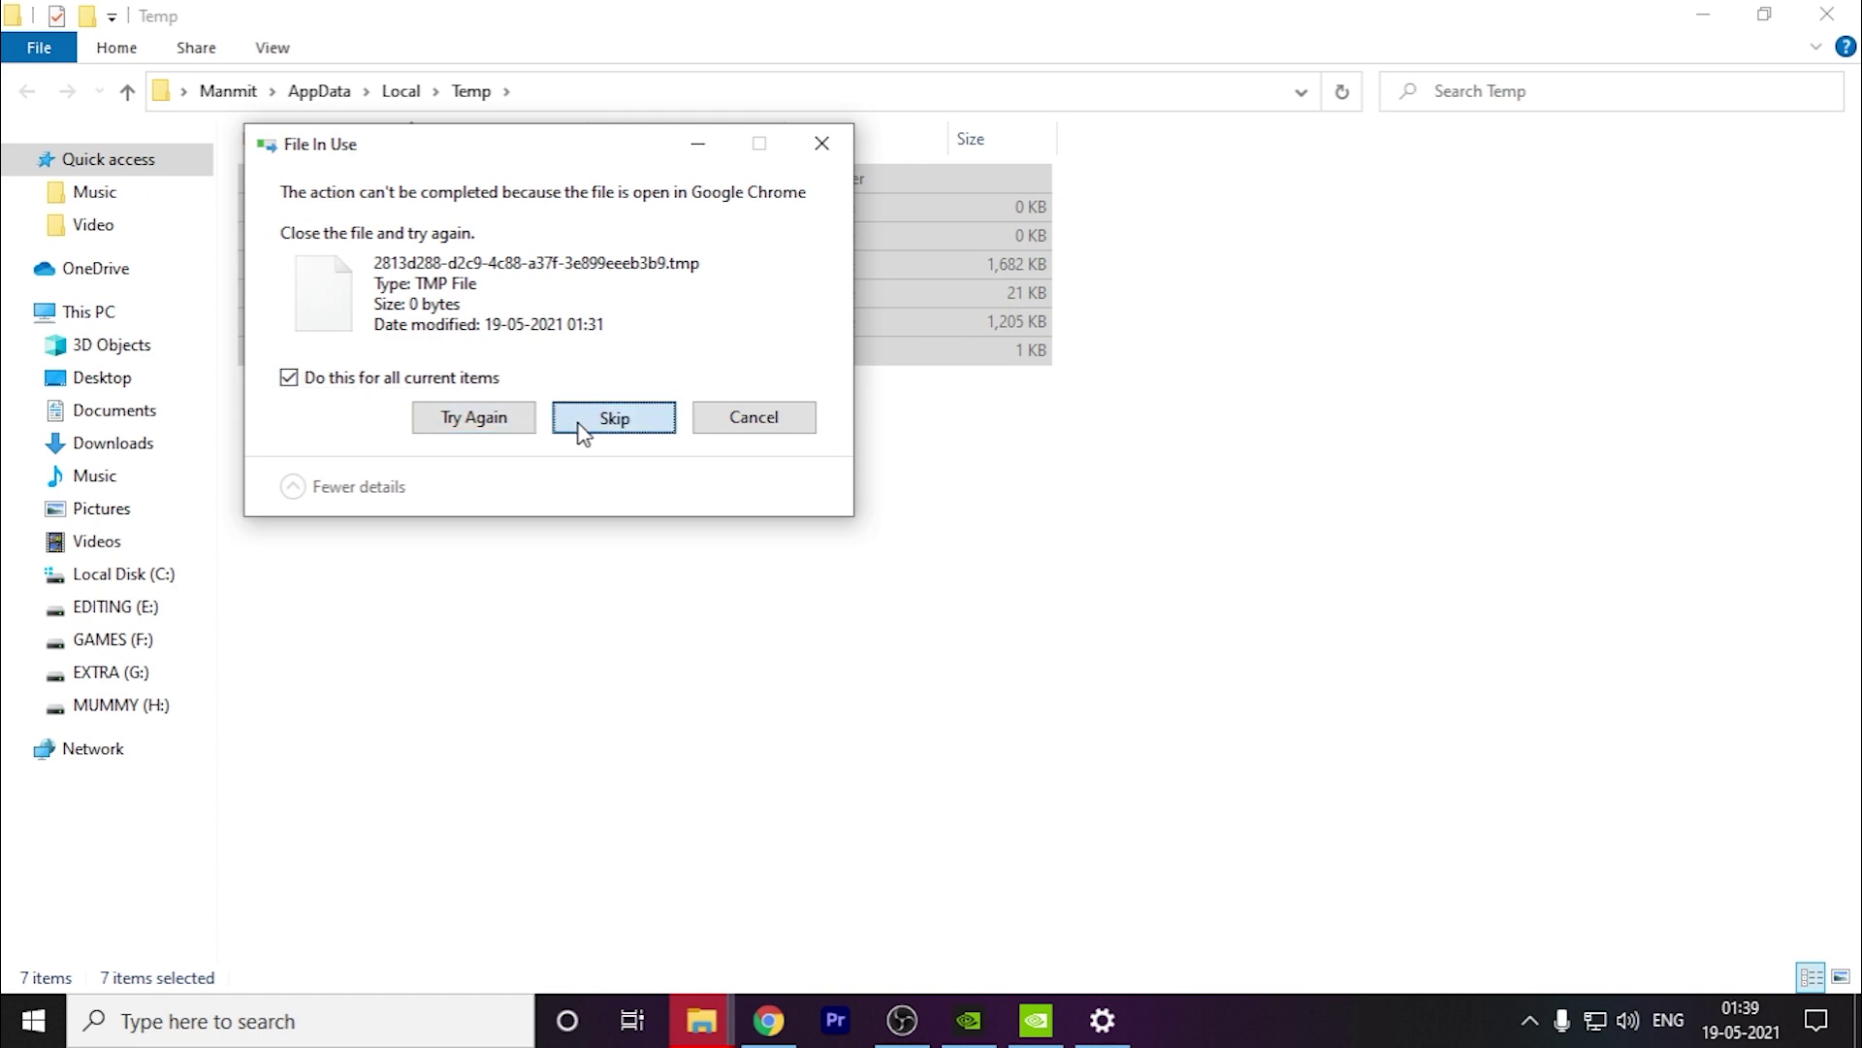
{"action": "left_click", "coordinate": [582, 427]}
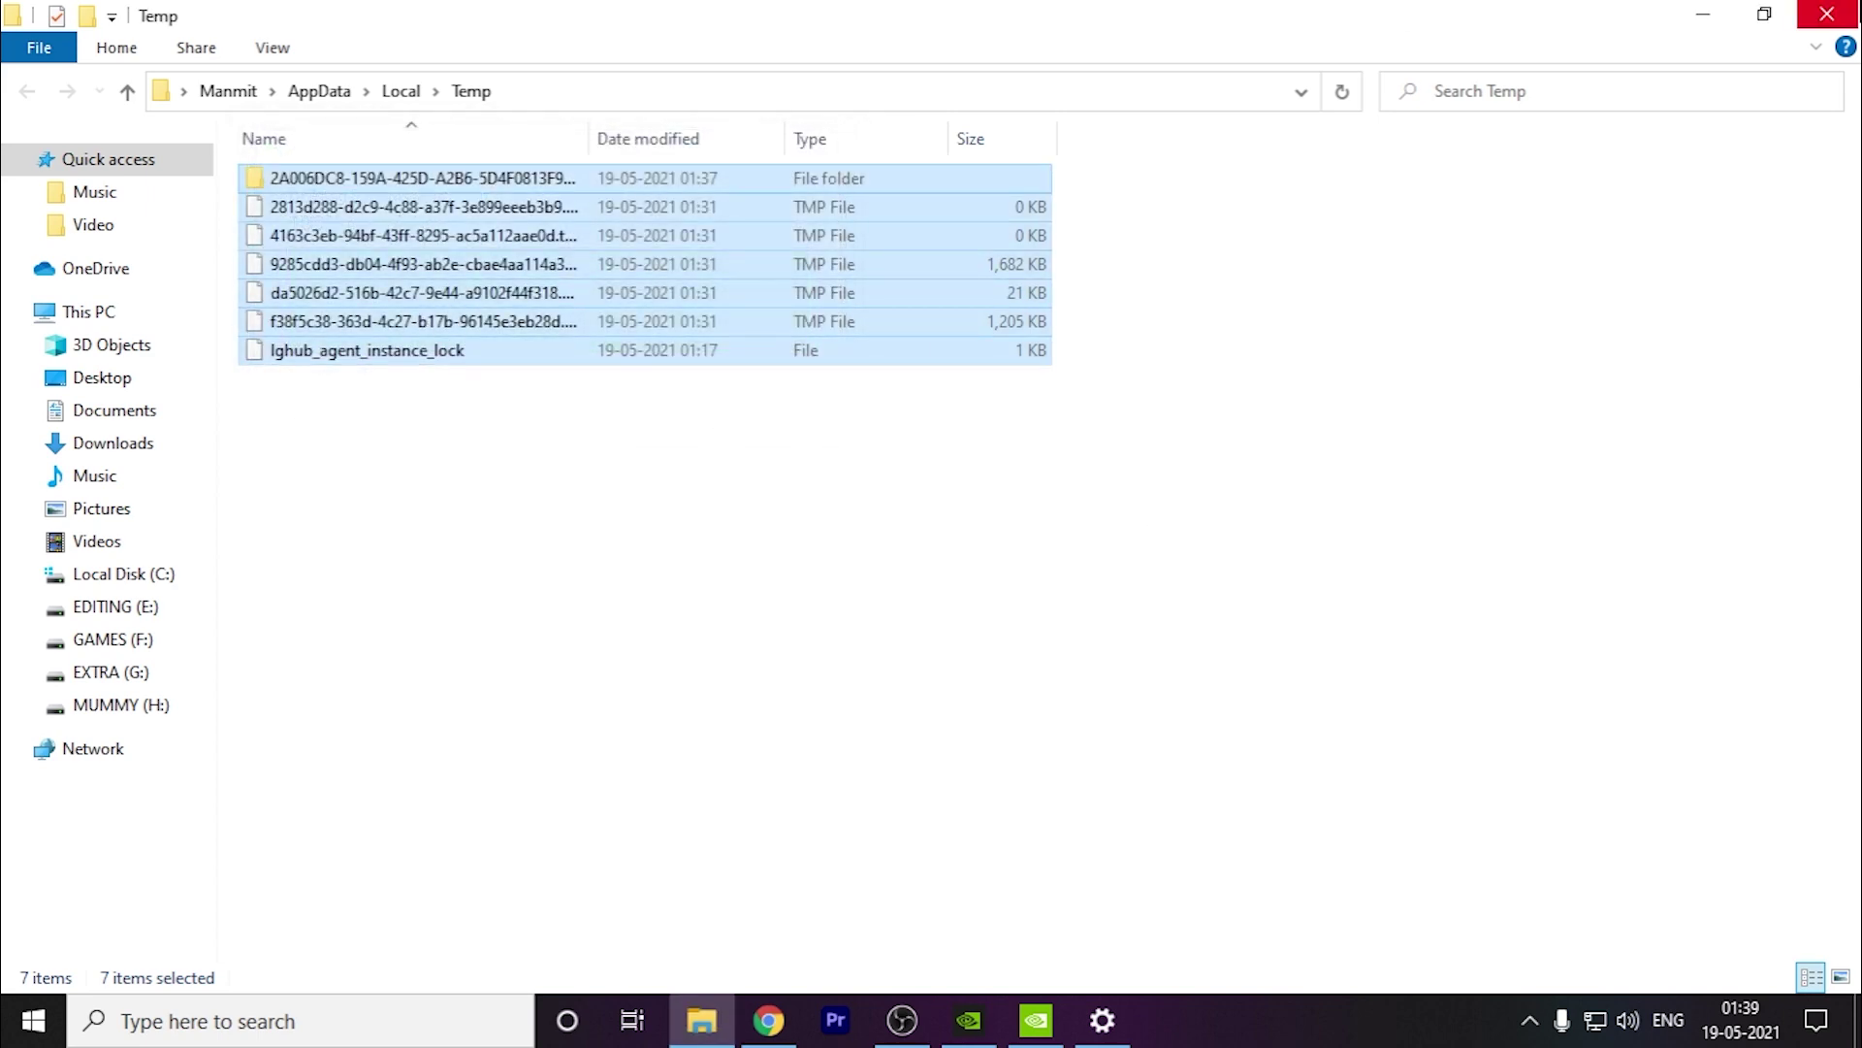
{"action": "key", "text": "super+d"}
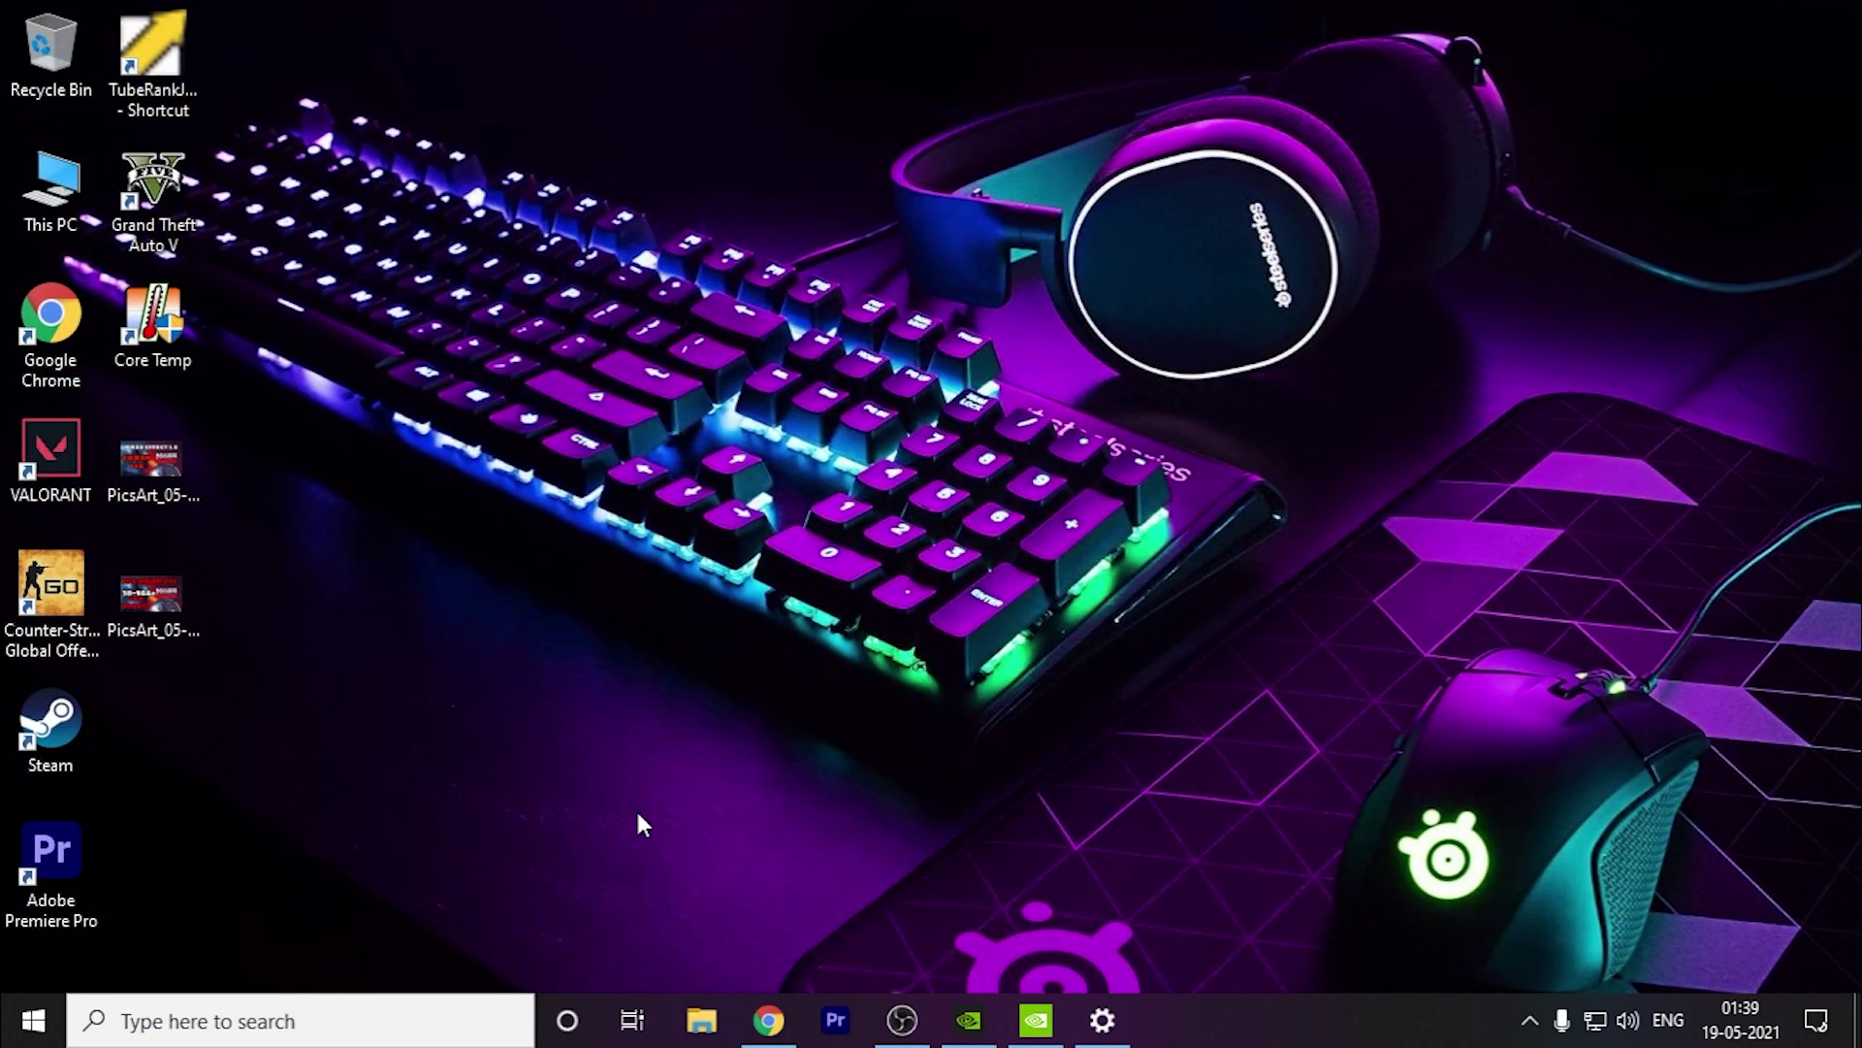